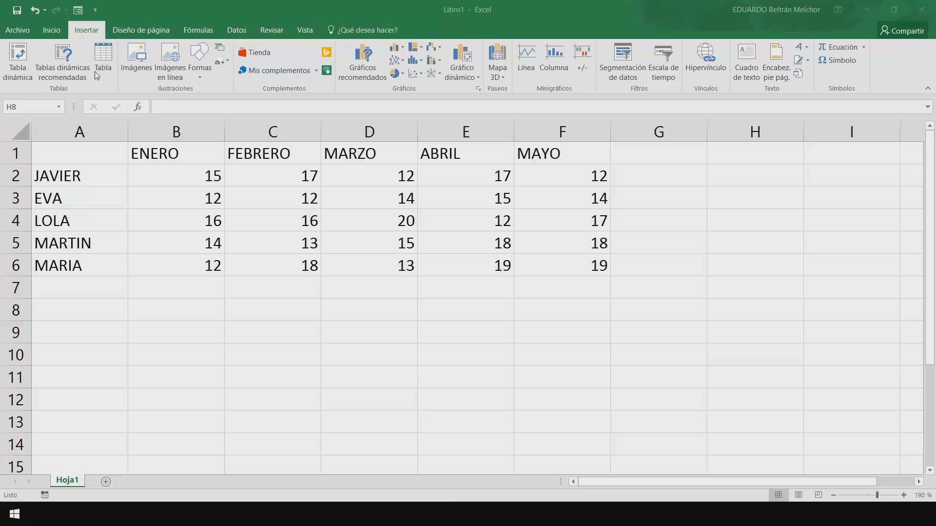
Insert a recommended clustered column chart (Columna agrupada) from range A1:F6, with the months as categories.
{"action": "left_click", "coordinate": [51, 30]}
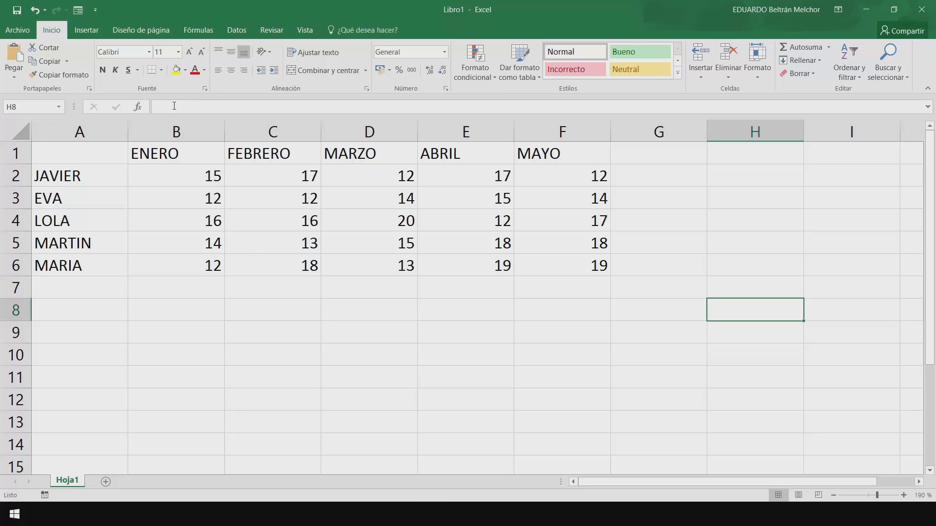
{"action": "left_click", "coordinate": [80, 31]}
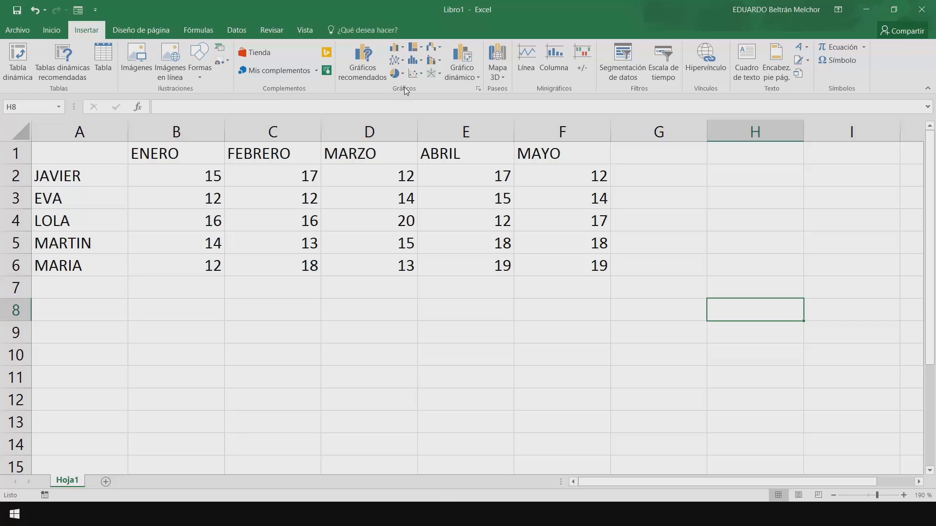
{"action": "left_click_drag", "start_coordinate": [84, 152], "coordinate": [572, 266]}
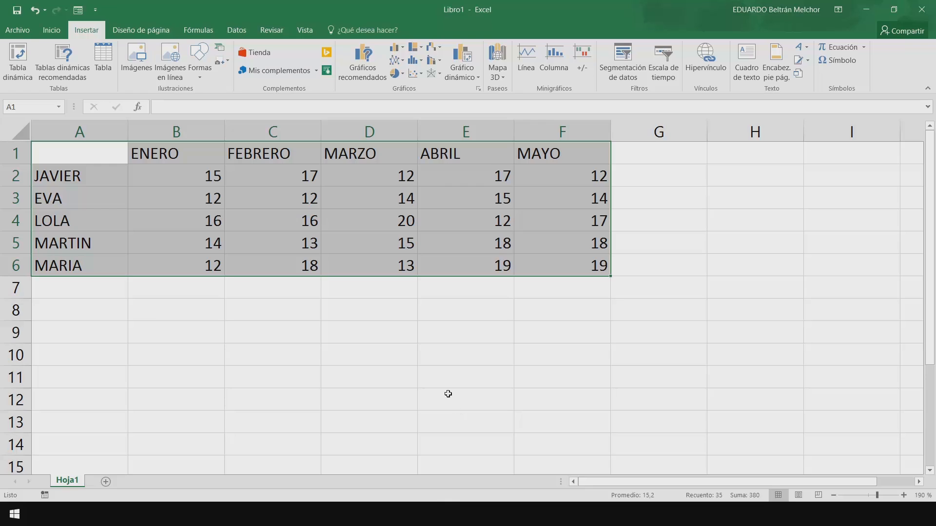
{"action": "left_click", "coordinate": [363, 66]}
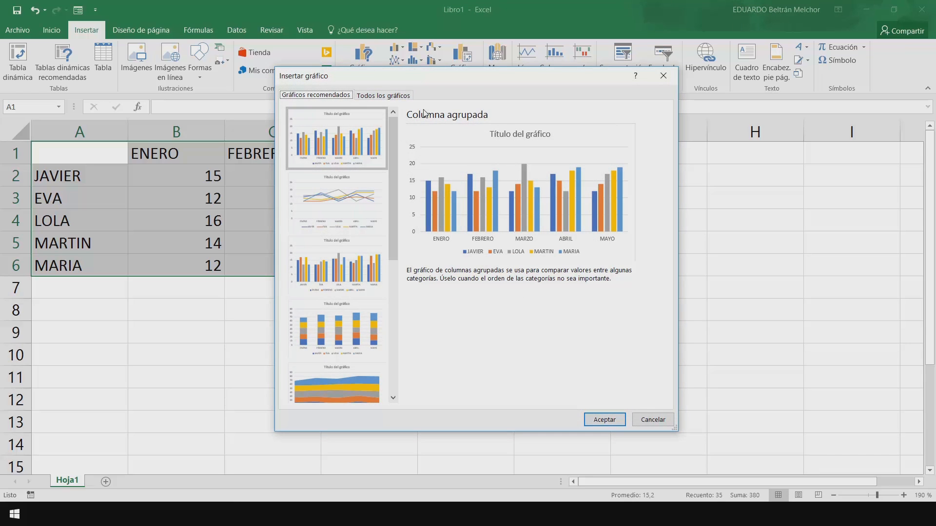
{"action": "left_click", "coordinate": [336, 202]}
{"action": "left_click", "coordinate": [350, 288]}
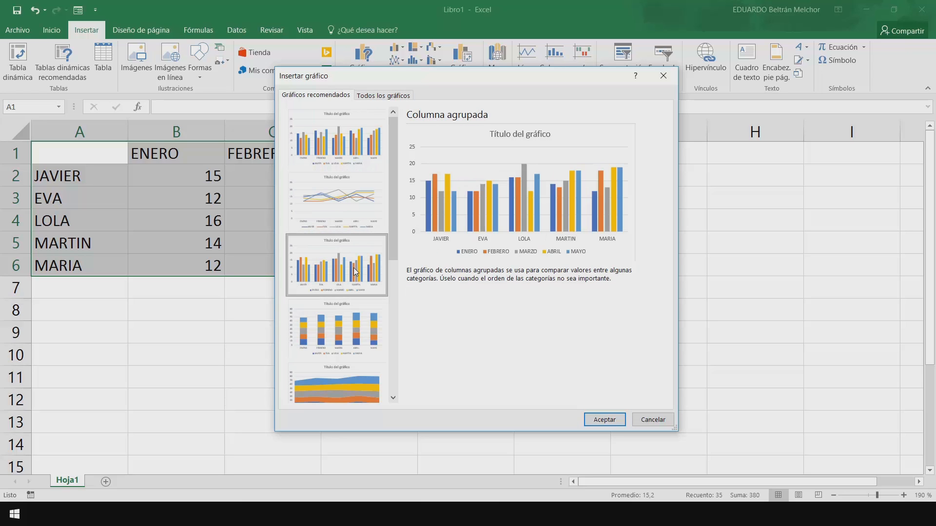
{"action": "left_click", "coordinate": [346, 318]}
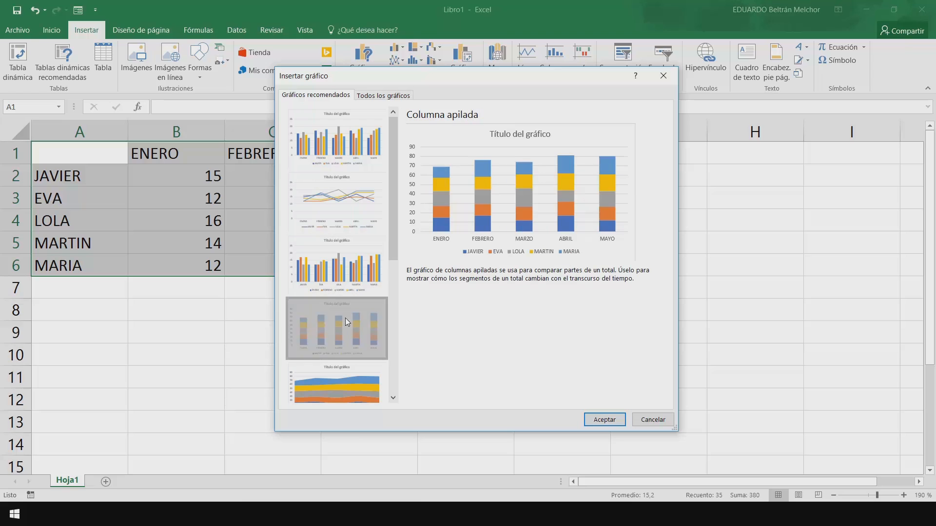
{"action": "mouse_move", "coordinate": [390, 258]}
{"action": "left_mouse_down"}
{"action": "mouse_move", "coordinate": [387, 422]}
{"action": "mouse_move", "coordinate": [389, 273]}
{"action": "left_mouse_up"}
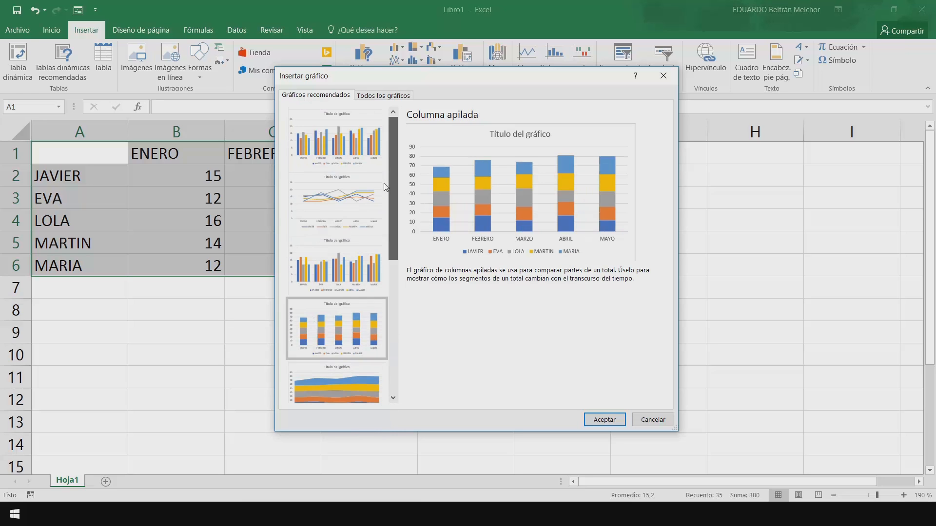
{"action": "left_click", "coordinate": [348, 152]}
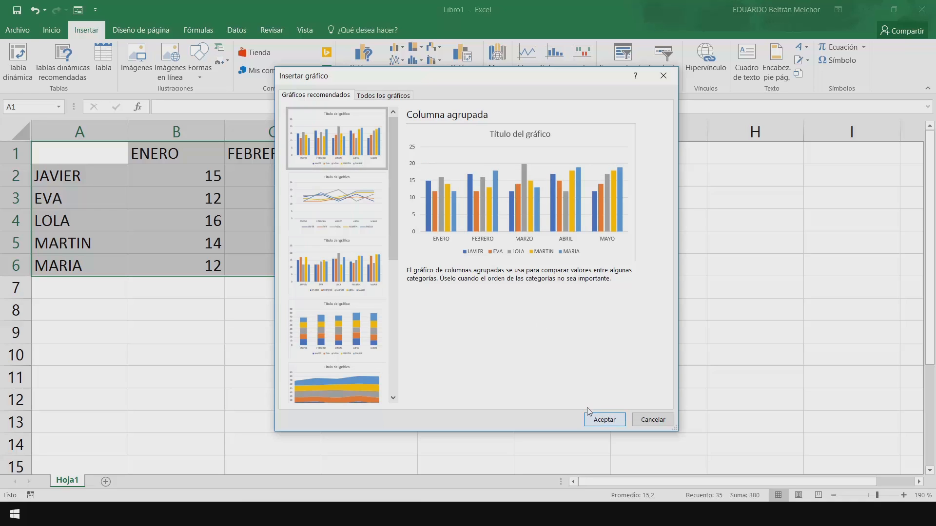
{"action": "left_click", "coordinate": [604, 421]}
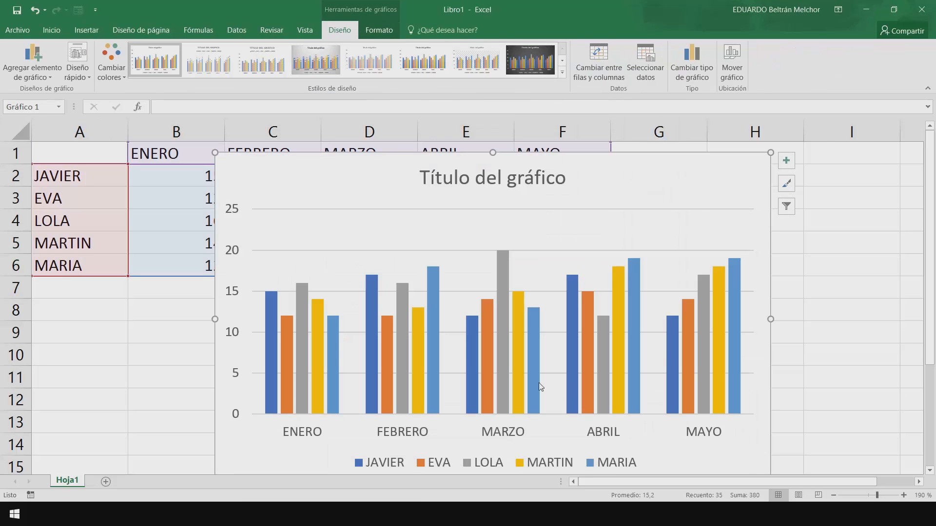
Move the clustered column chart out of Hoja1 onto its own new chart sheet.
{"action": "mouse_move", "coordinate": [508, 334]}
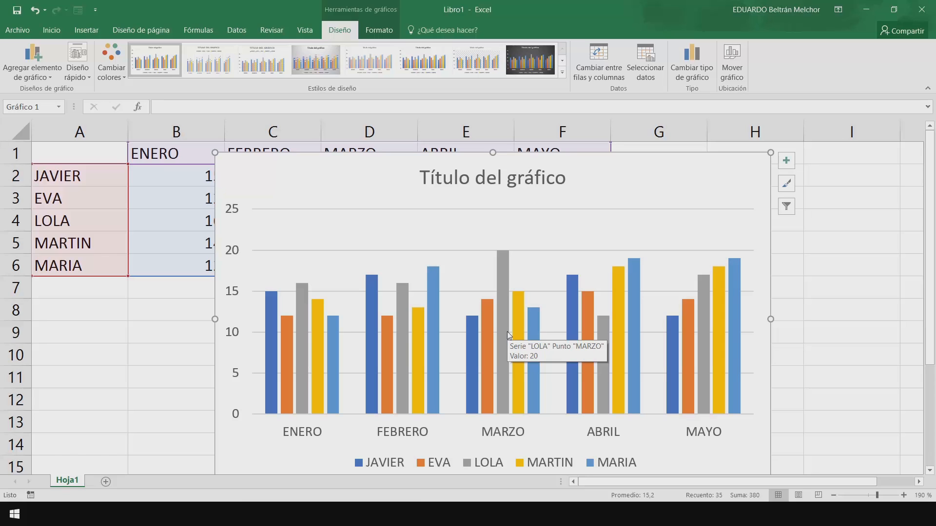
{"action": "left_click", "coordinate": [732, 72]}
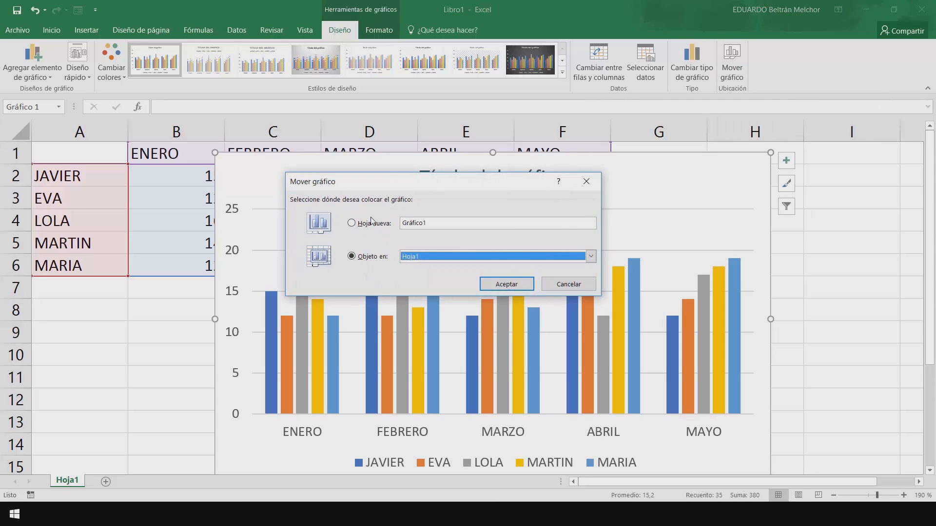
{"action": "left_click", "coordinate": [372, 223]}
{"action": "left_click", "coordinate": [506, 284]}
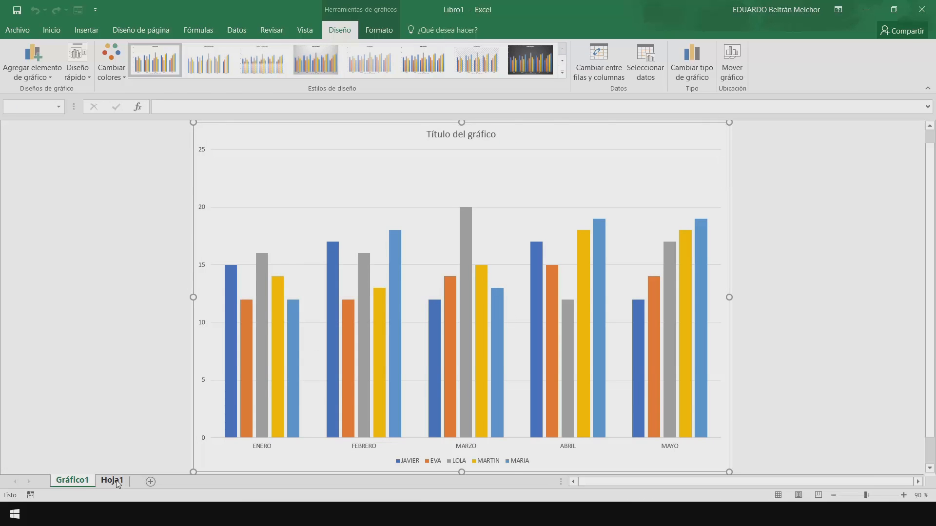
Compare the Gráfico1 chart sheet with its source data in Hoja1, and look over the chart's design and format options.
{"action": "left_click", "coordinate": [113, 481]}
{"action": "left_click", "coordinate": [74, 485]}
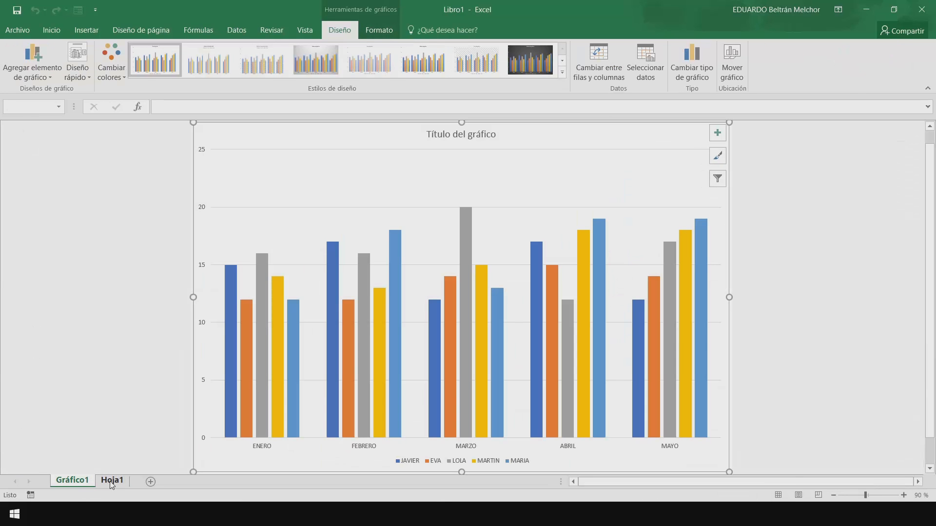
{"action": "left_click", "coordinate": [114, 481]}
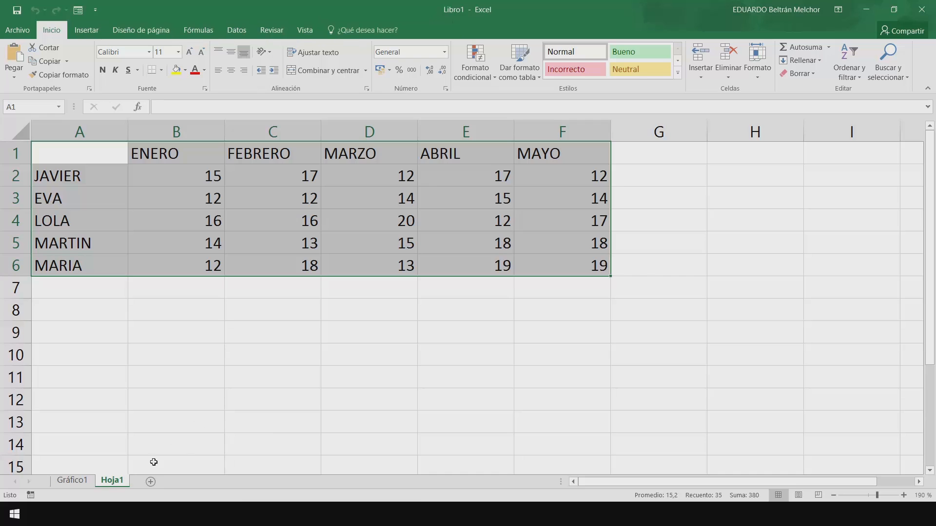
{"action": "left_click", "coordinate": [72, 482]}
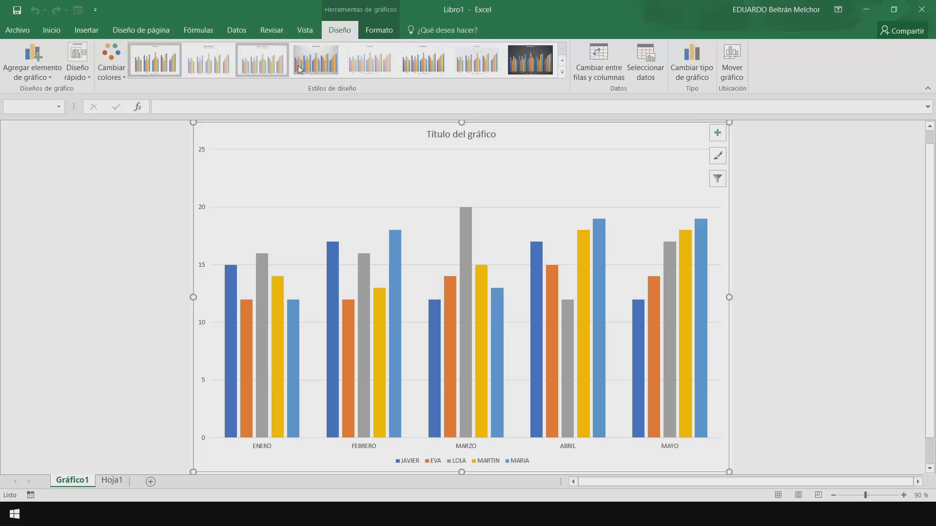
{"action": "left_click", "coordinate": [373, 29]}
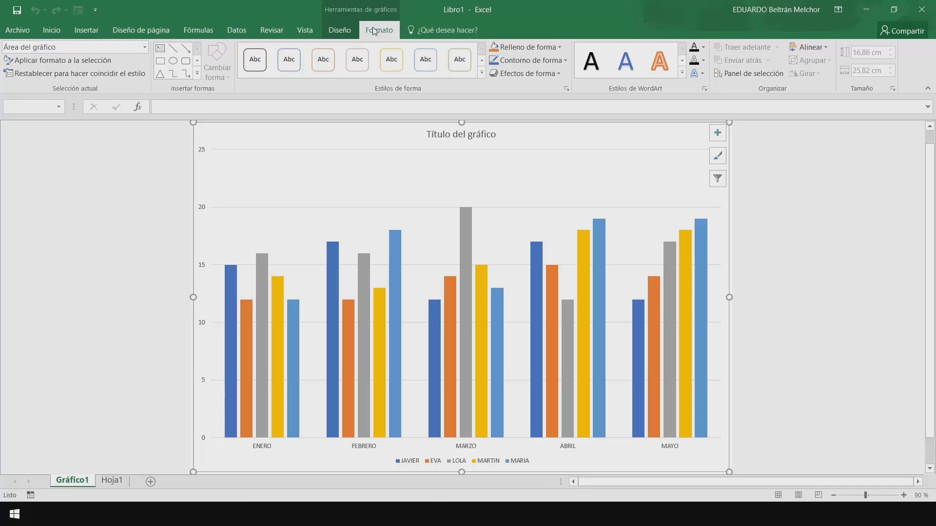
{"action": "left_click", "coordinate": [348, 31]}
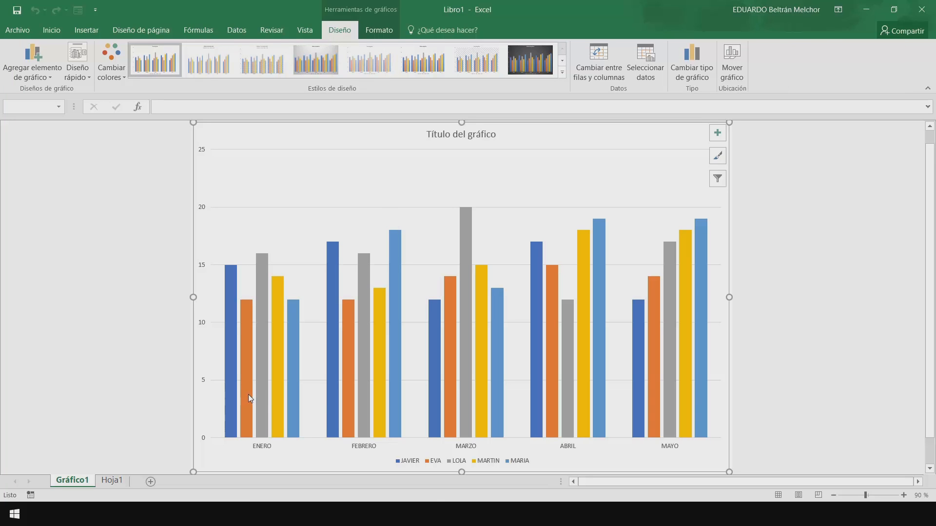
{"action": "mouse_move", "coordinate": [249, 396]}
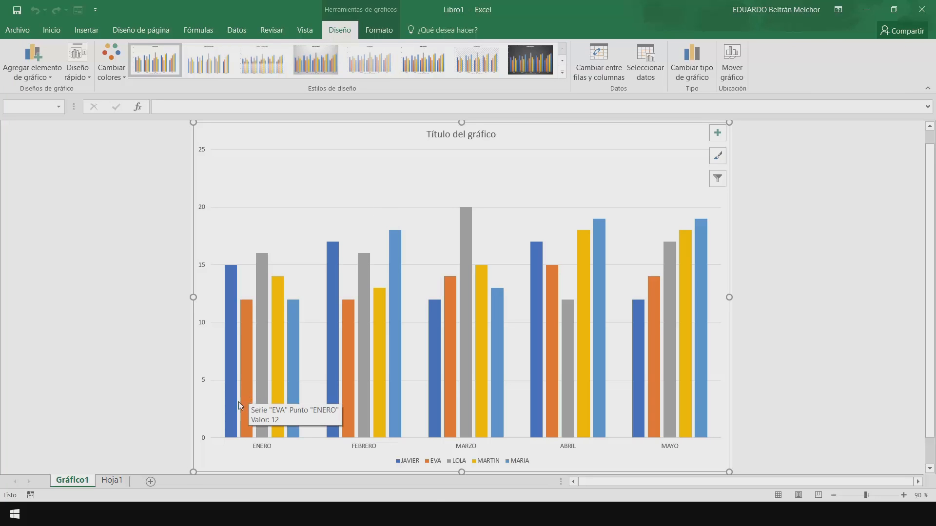
{"action": "left_click", "coordinate": [118, 482]}
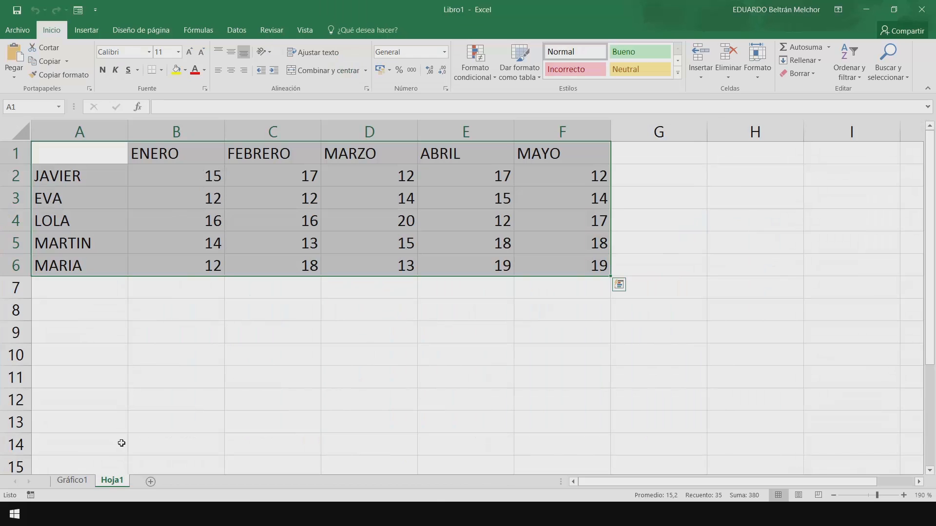
{"action": "left_click", "coordinate": [65, 483]}
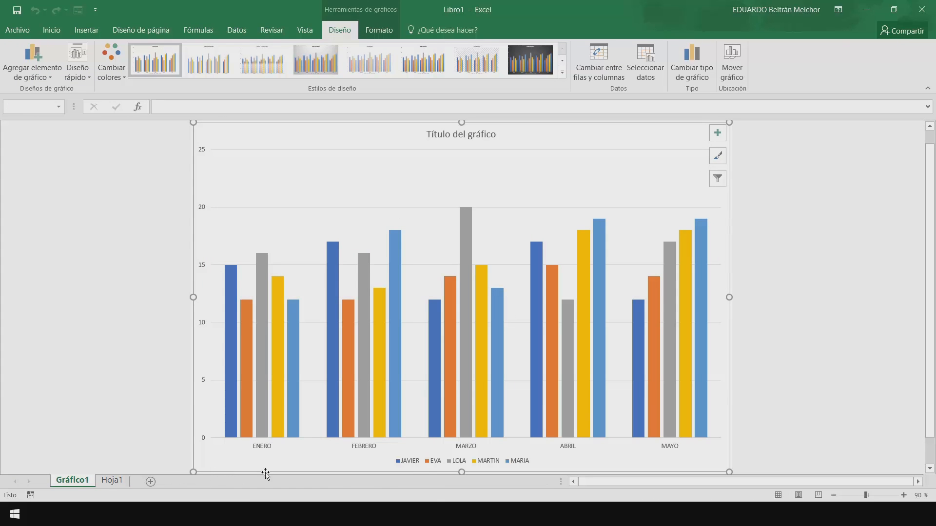
Set cell B2 in Hoja1 to 20 and check the matching ENERO column on the Gráfico1 sheet.
{"action": "left_click", "coordinate": [112, 482]}
{"action": "left_click", "coordinate": [203, 176]}
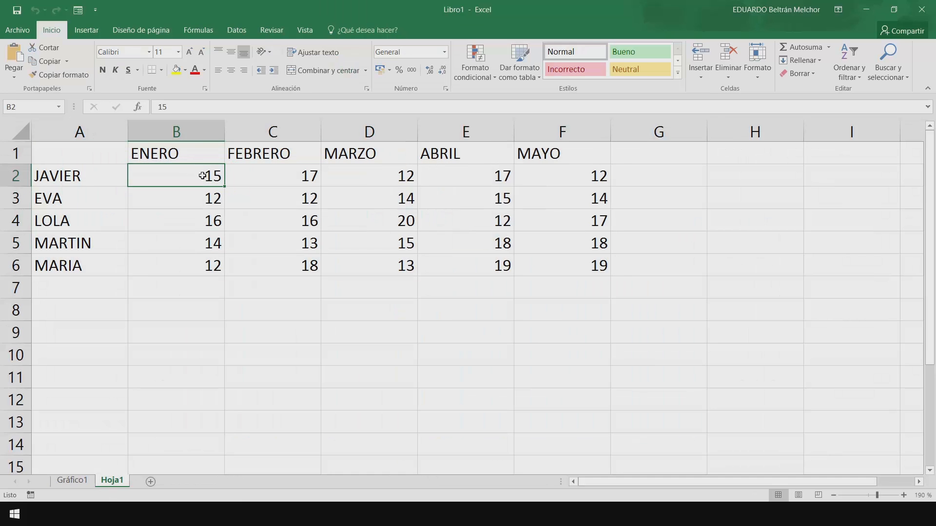
{"action": "type", "text": "20"}
{"action": "key", "text": "Return"}
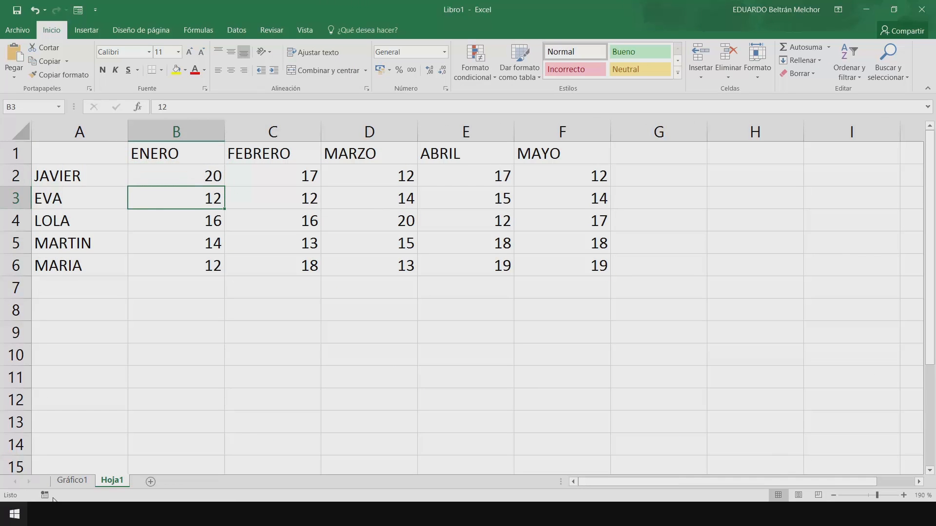
{"action": "left_click", "coordinate": [77, 481]}
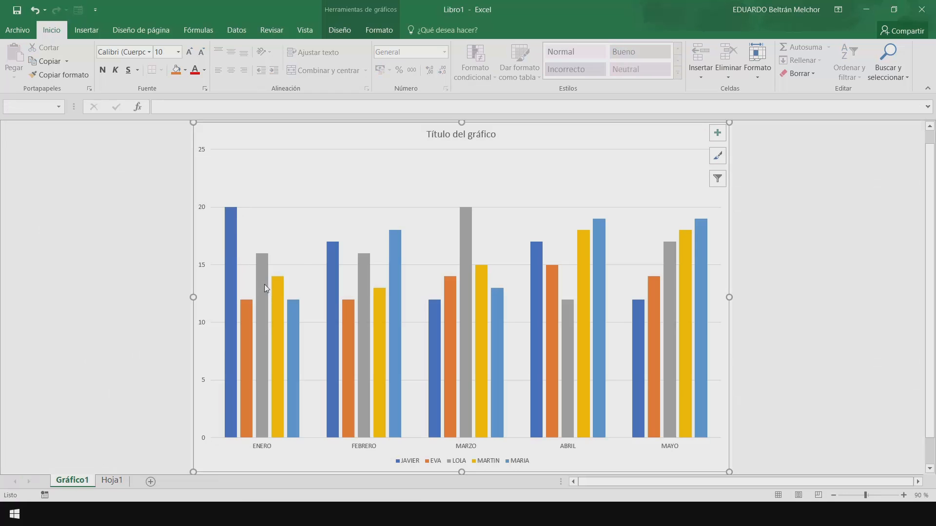
{"action": "mouse_move", "coordinate": [294, 418]}
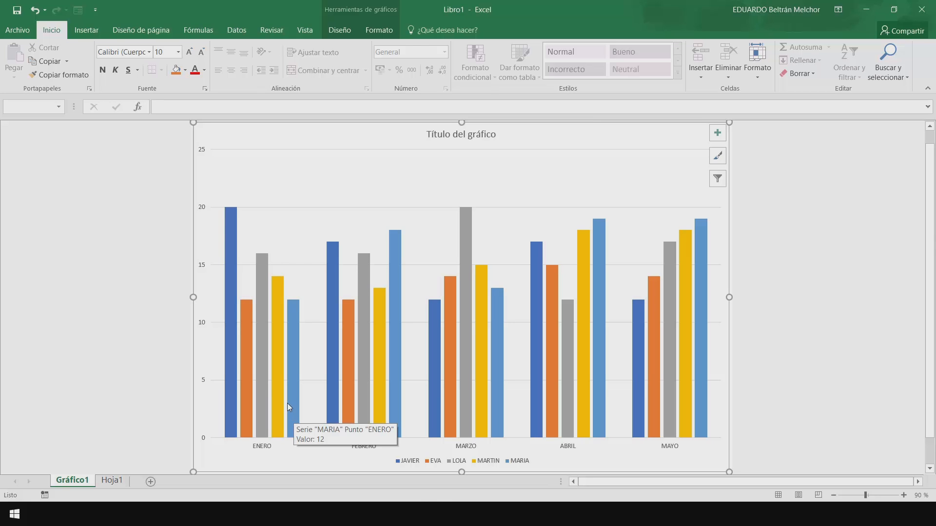
Insert a 3D clustered column chart from range A1:F6 of Hoja1.
{"action": "left_click", "coordinate": [111, 481]}
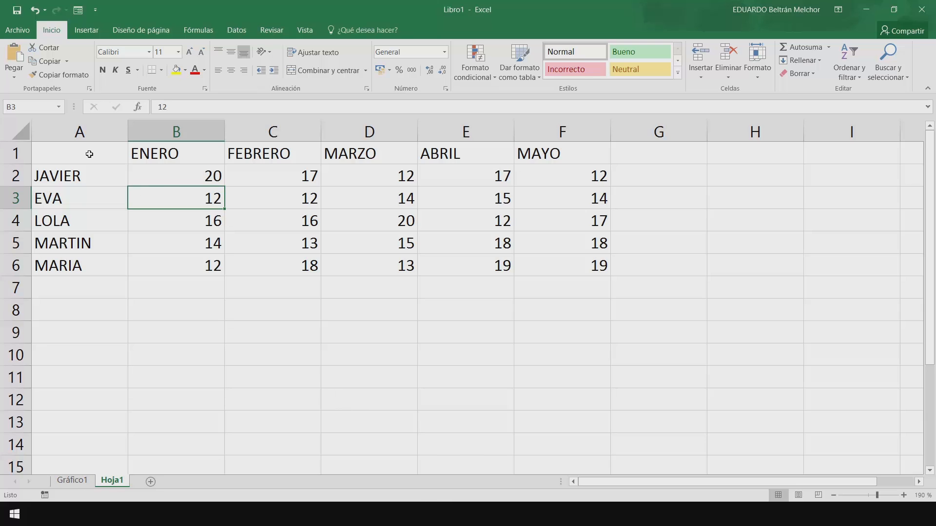
{"action": "left_click_drag", "start_coordinate": [78, 153], "coordinate": [592, 265]}
{"action": "left_click", "coordinate": [86, 30]}
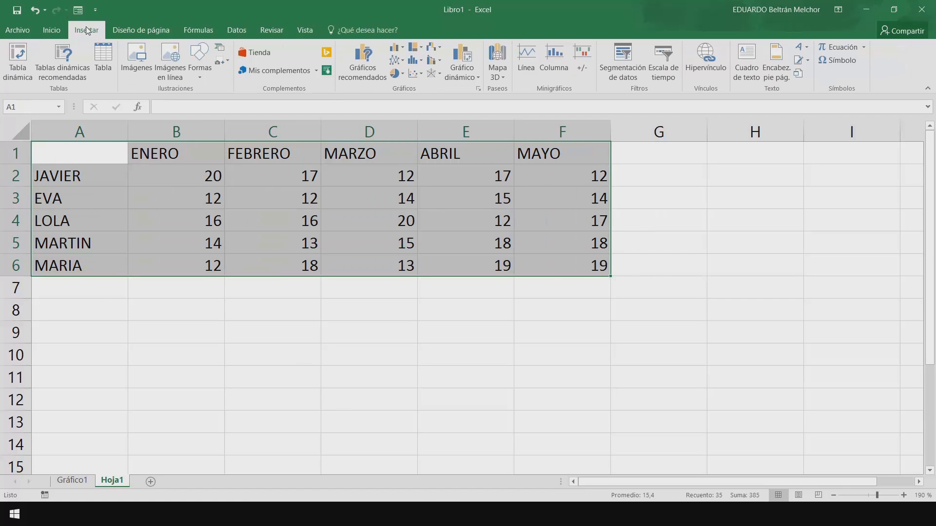
{"action": "left_click", "coordinate": [403, 49]}
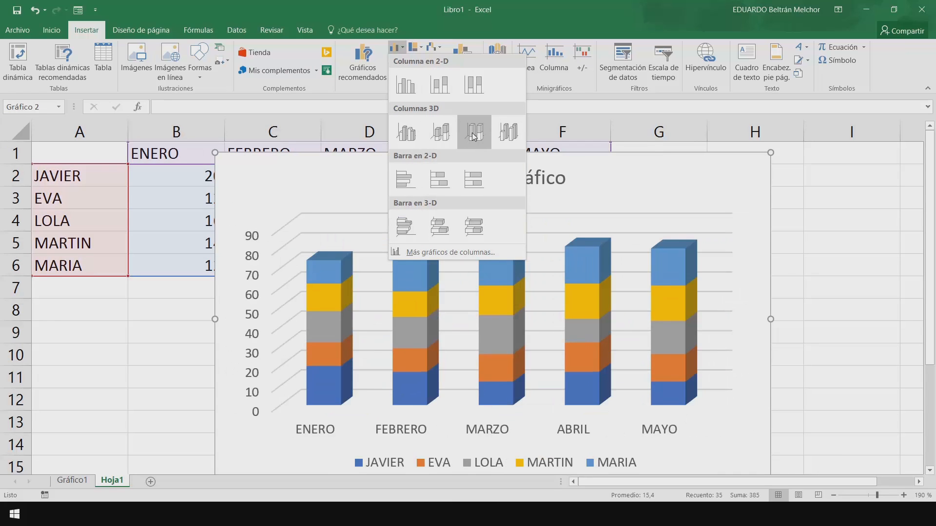
{"action": "left_click", "coordinate": [409, 133]}
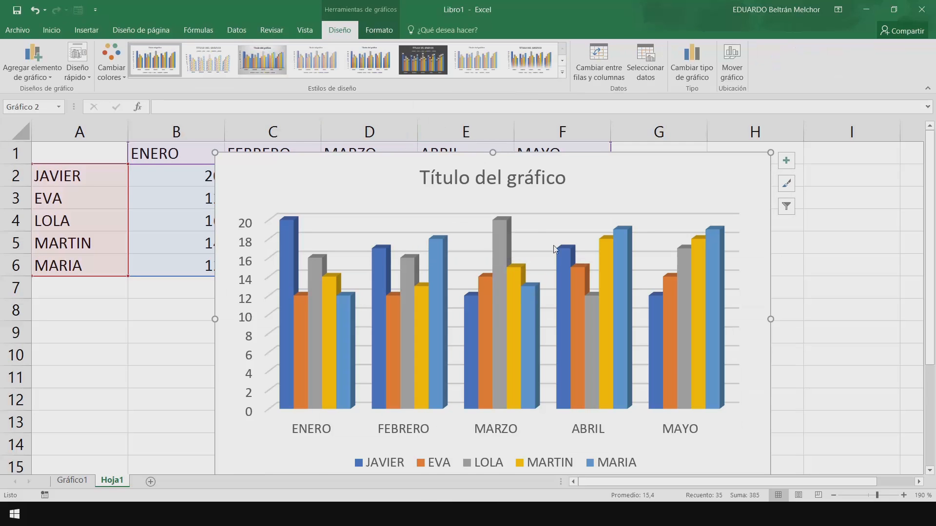
Move the 3D column chart onto its own new sheet, and look through both chart sheets and Hoja1.
{"action": "left_click", "coordinate": [738, 64]}
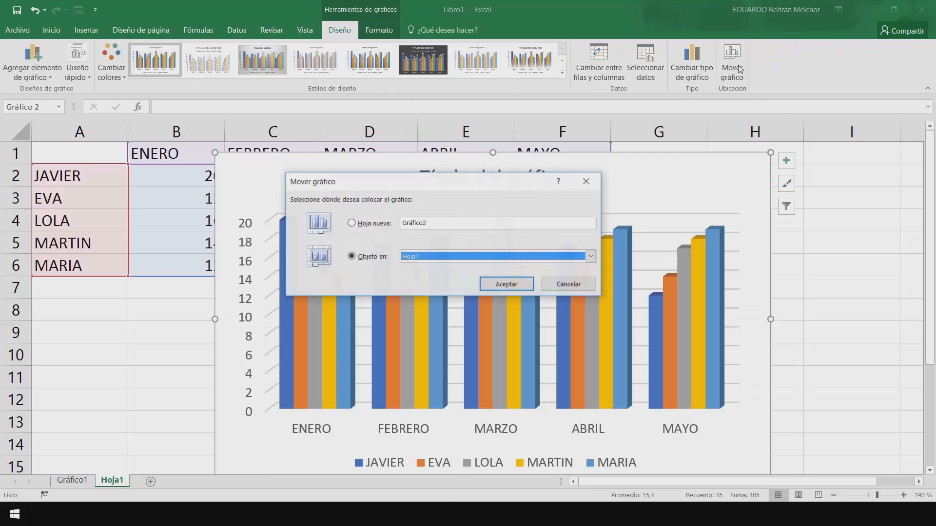
{"action": "left_click", "coordinate": [378, 227]}
{"action": "left_click", "coordinate": [506, 284]}
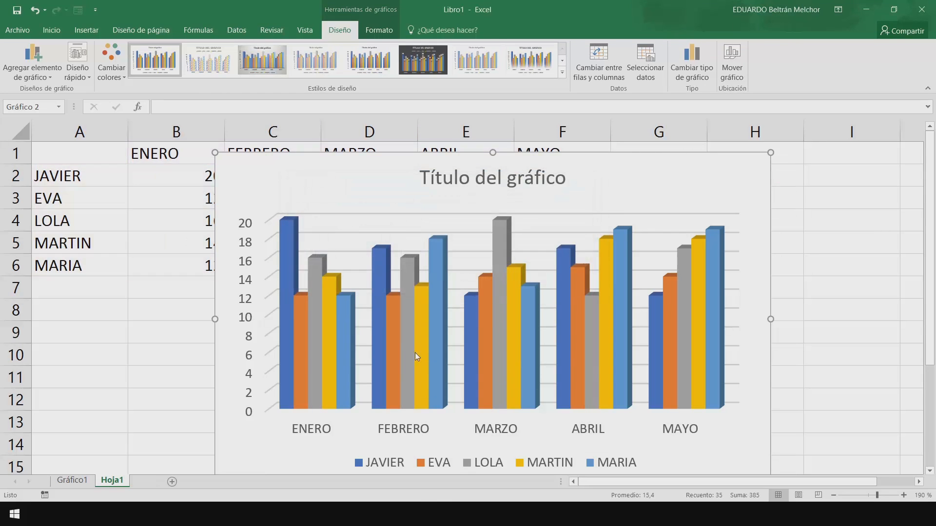
{"action": "left_click", "coordinate": [72, 481]}
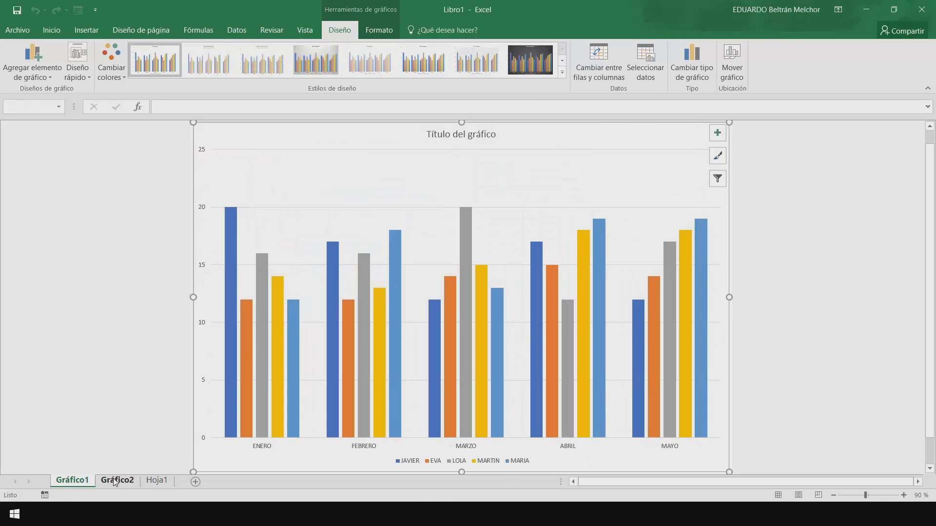
{"action": "left_click", "coordinate": [117, 481]}
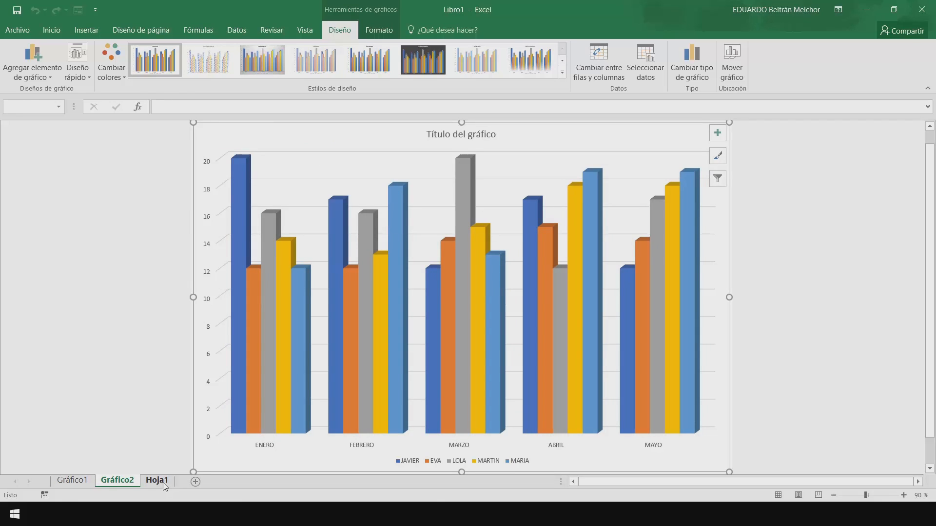
{"action": "left_click", "coordinate": [163, 483]}
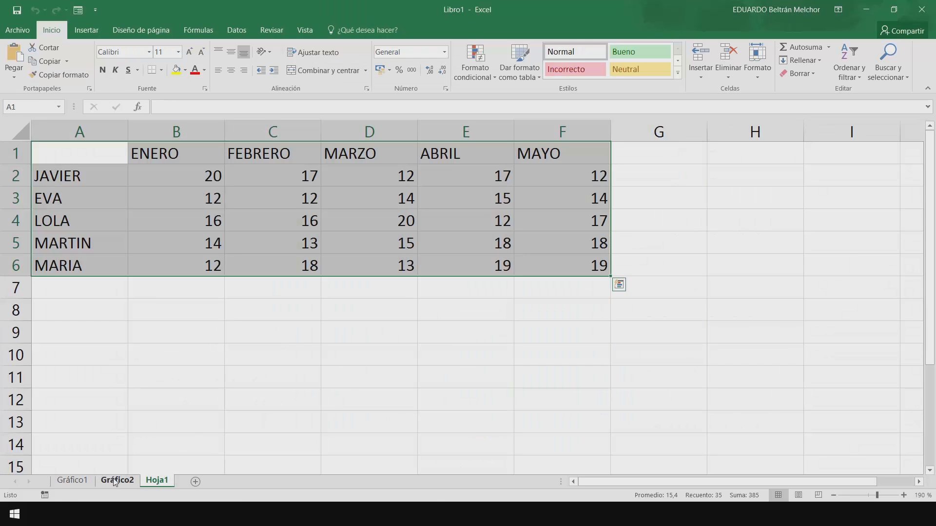
Insert a 3D pie chart from the header row and data rows 3 and 5 (columns A to F) of Hoja1.
{"action": "left_click", "coordinate": [205, 329]}
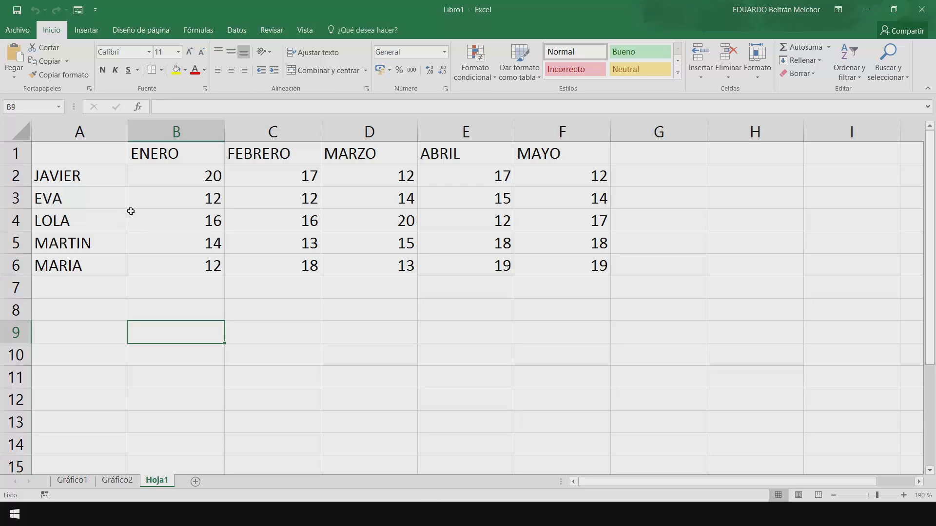
{"action": "left_click_drag", "start_coordinate": [76, 153], "coordinate": [581, 153]}
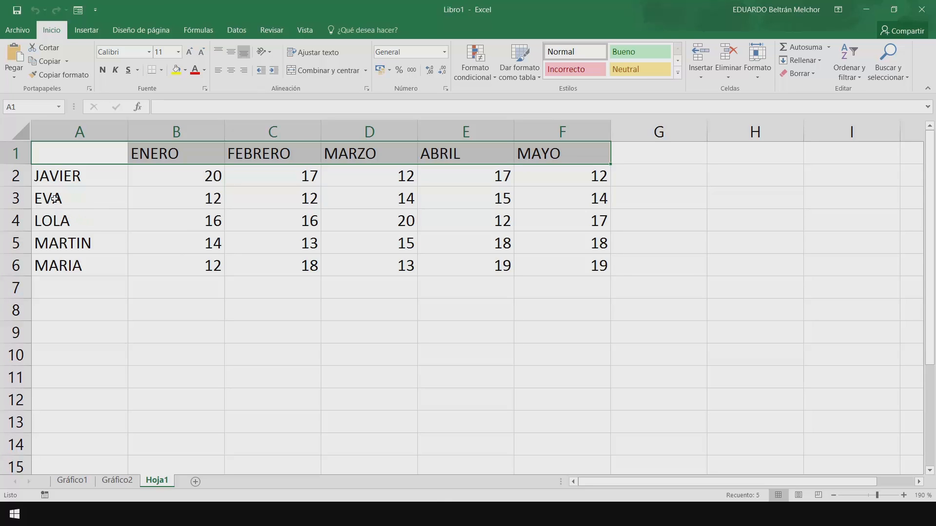
{"action": "left_click_drag", "start_coordinate": [59, 197], "coordinate": [583, 199]}
{"action": "left_click_drag", "start_coordinate": [38, 243], "coordinate": [561, 234]}
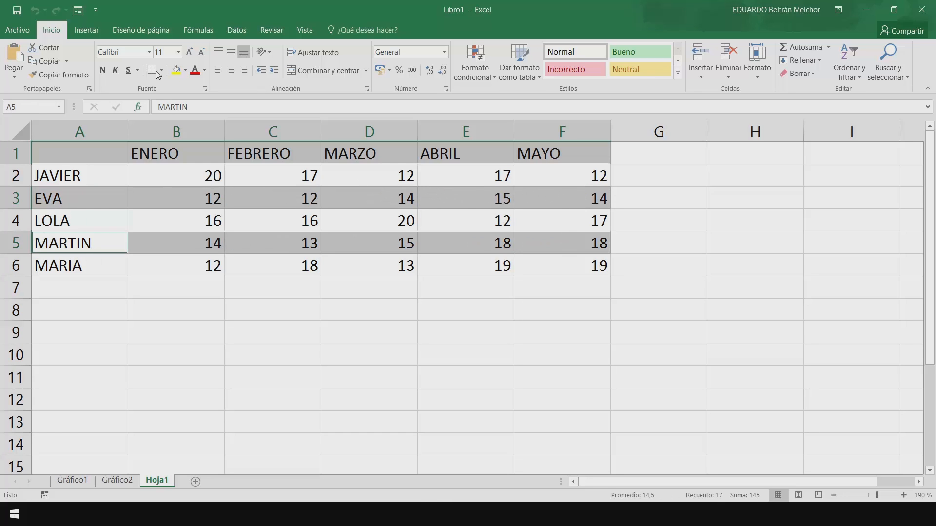
{"action": "left_click", "coordinate": [89, 31]}
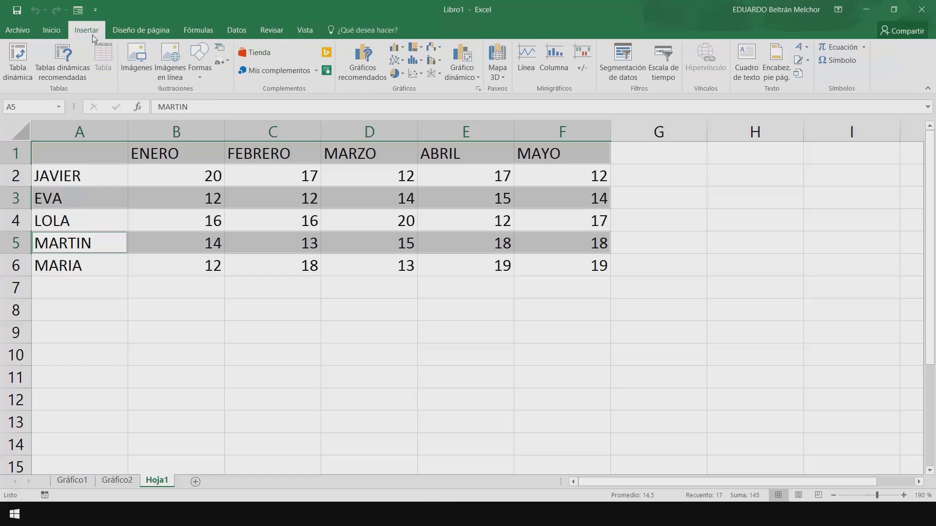
{"action": "left_click", "coordinate": [402, 74]}
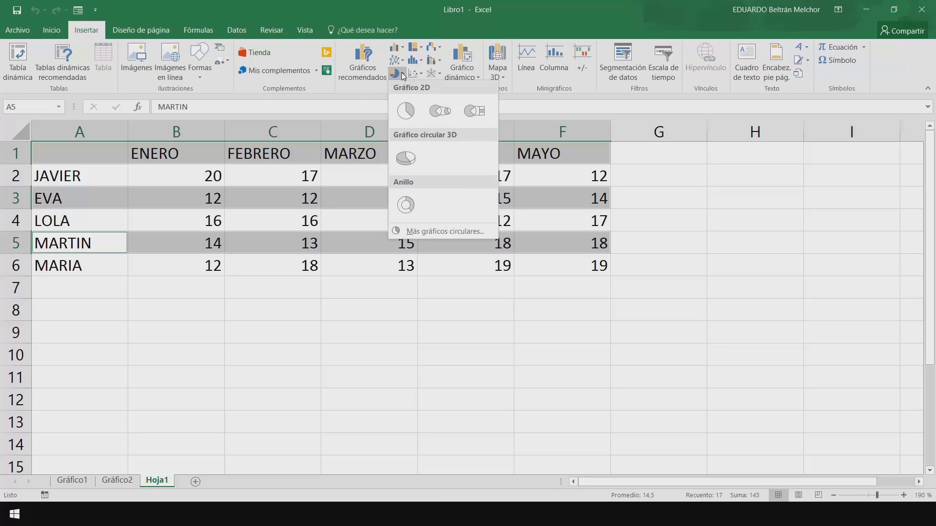
{"action": "left_click", "coordinate": [407, 160]}
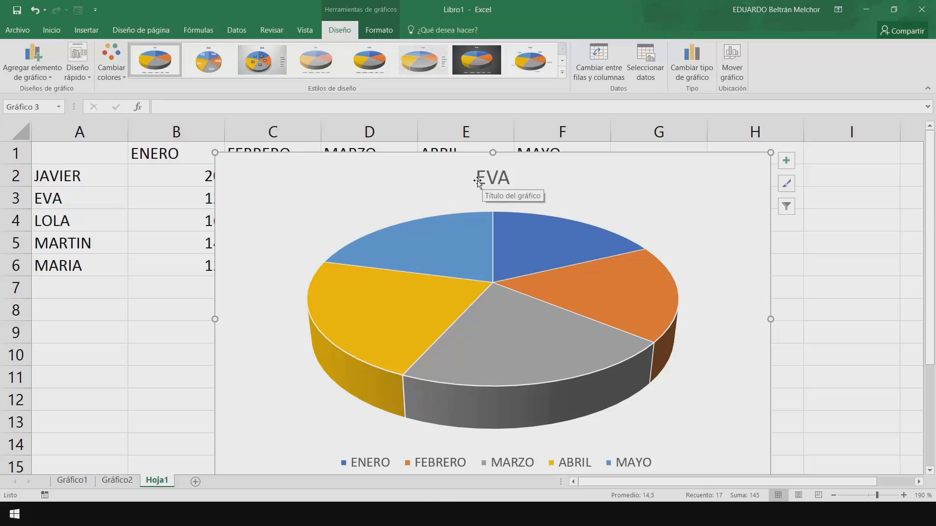
Reposition the EVA pie chart to compare it with the table, and delete the chart.
{"action": "left_click_drag", "start_coordinate": [384, 172], "coordinate": [392, 222]}
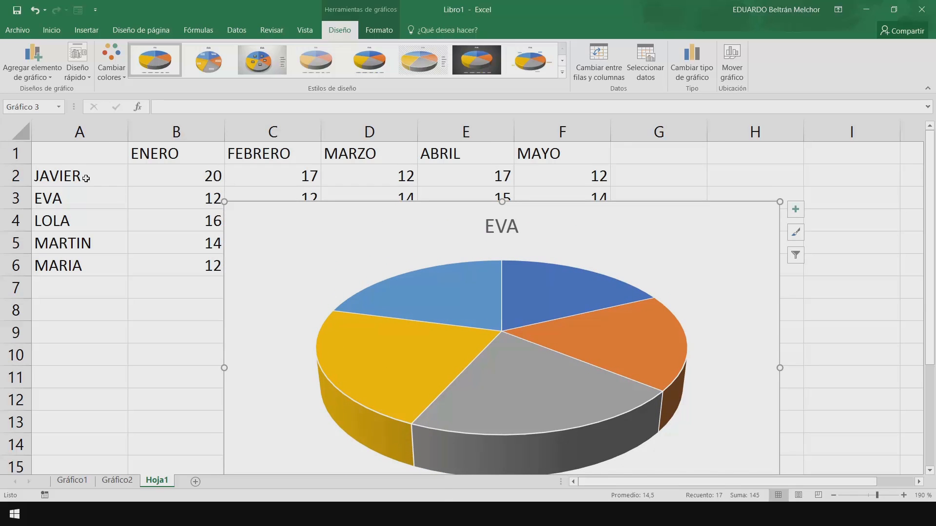
{"action": "left_click_drag", "start_coordinate": [305, 238], "coordinate": [313, 184]}
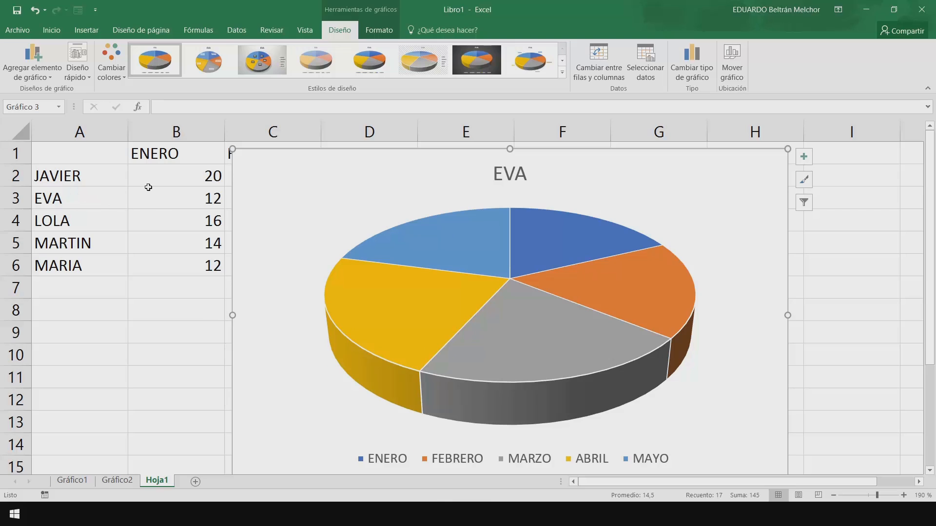
{"action": "mouse_move", "coordinate": [393, 240]}
{"action": "key", "text": "Delete"}
Insert a 3D pie chart of the ENERO values from range A1:B6 of Hoja1.
{"action": "left_click", "coordinate": [86, 153]}
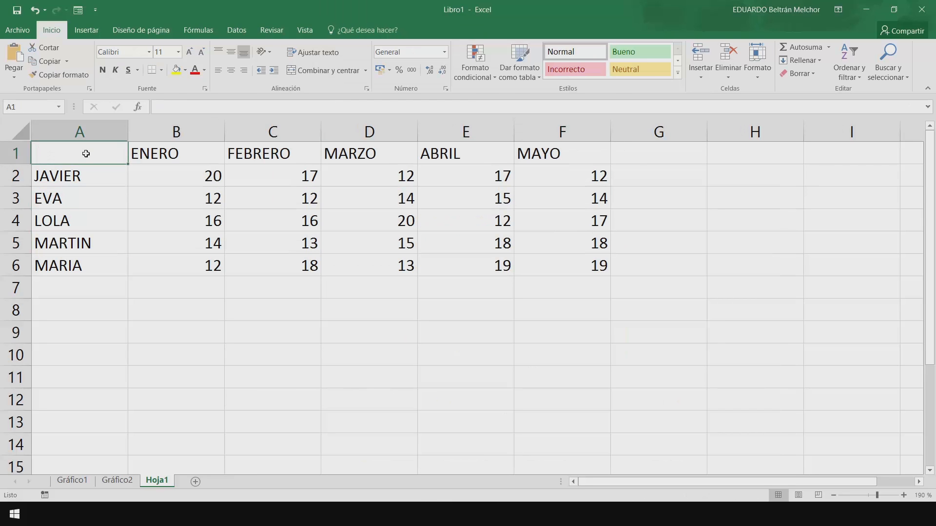
{"action": "left_click_drag", "start_coordinate": [89, 158], "coordinate": [200, 258]}
{"action": "left_click", "coordinate": [88, 31]}
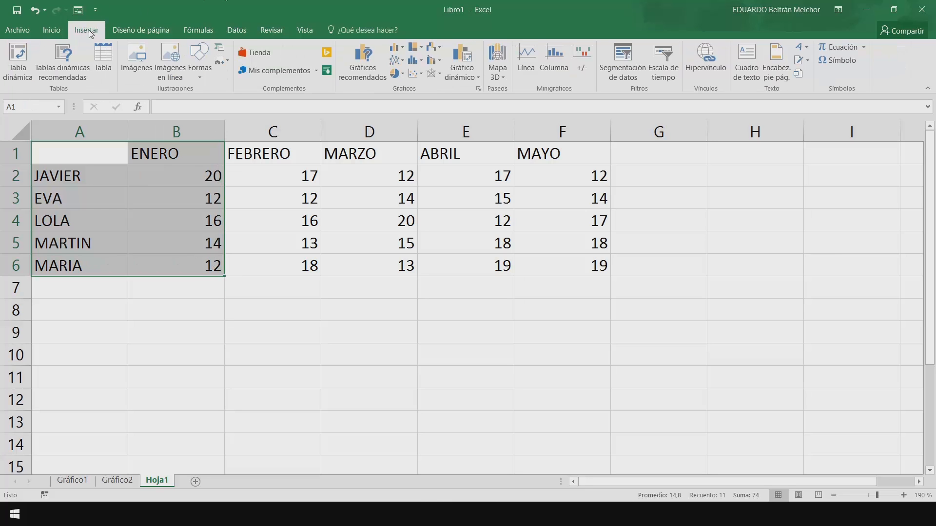
{"action": "left_click", "coordinate": [401, 75]}
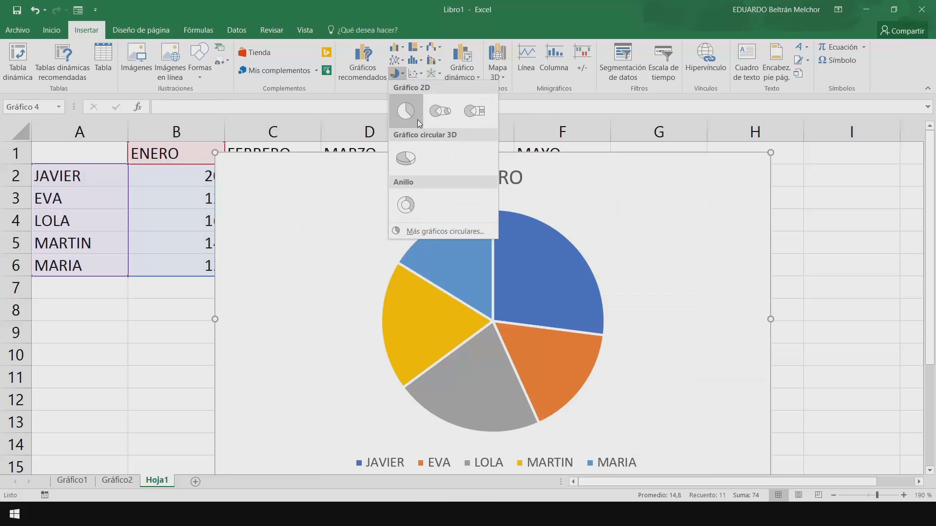
{"action": "left_click", "coordinate": [413, 156]}
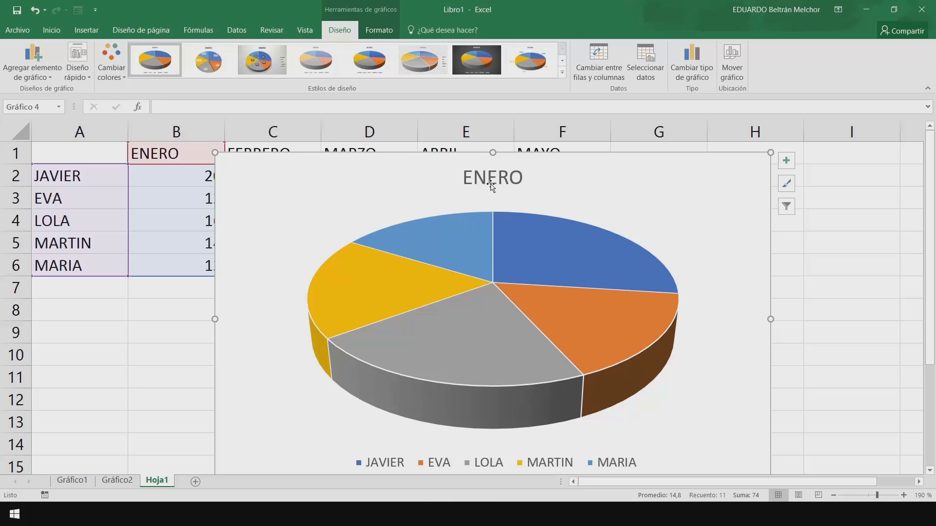
Move the ENERO pie chart onto its own new sheet, Gráfico3.
{"action": "left_click", "coordinate": [732, 68]}
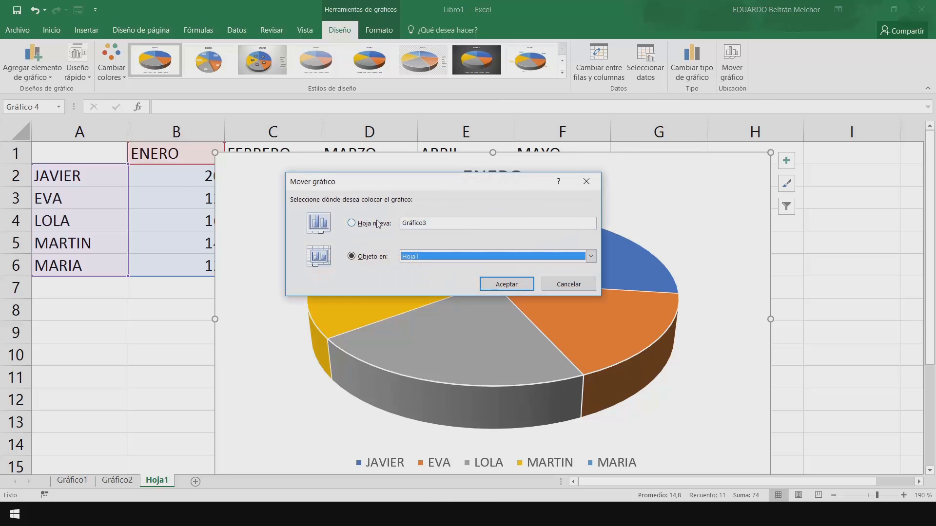
{"action": "left_click", "coordinate": [371, 222]}
{"action": "left_click", "coordinate": [519, 285]}
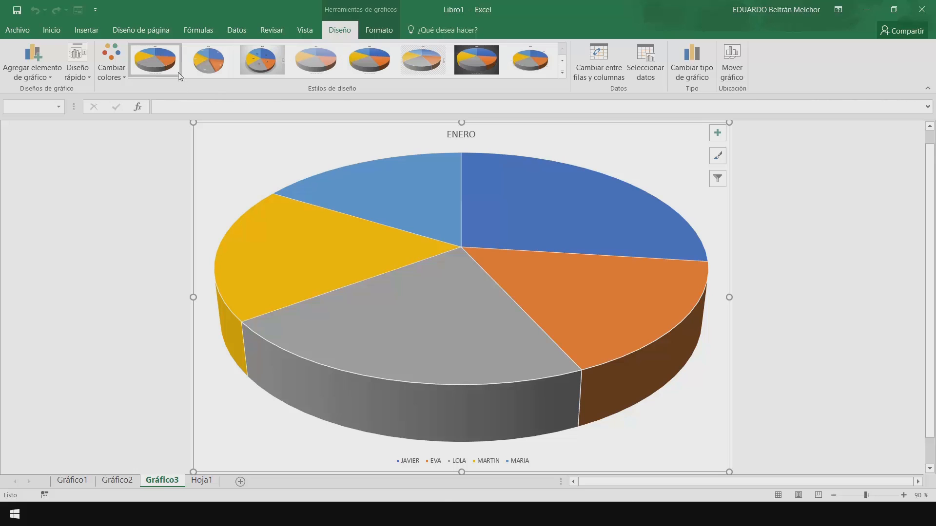
Try several chart styles on the ENERO pie chart, check the slice values, and finish with the first style of the gallery.
{"action": "left_click", "coordinate": [206, 59]}
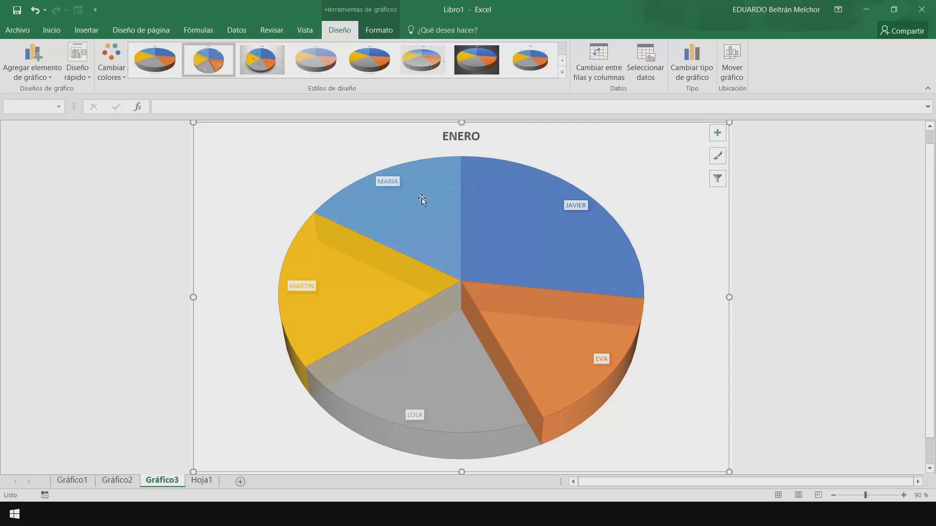
{"action": "left_click", "coordinate": [262, 60]}
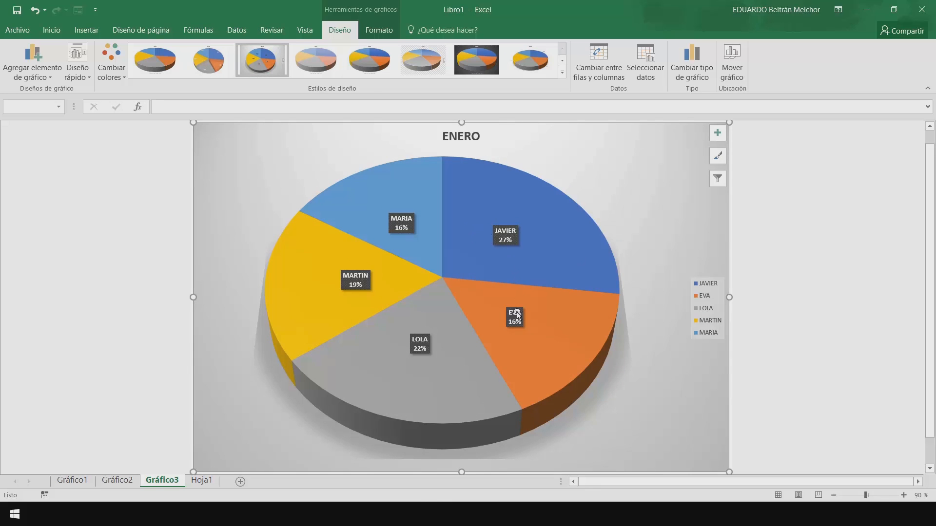
{"action": "mouse_move", "coordinate": [487, 330]}
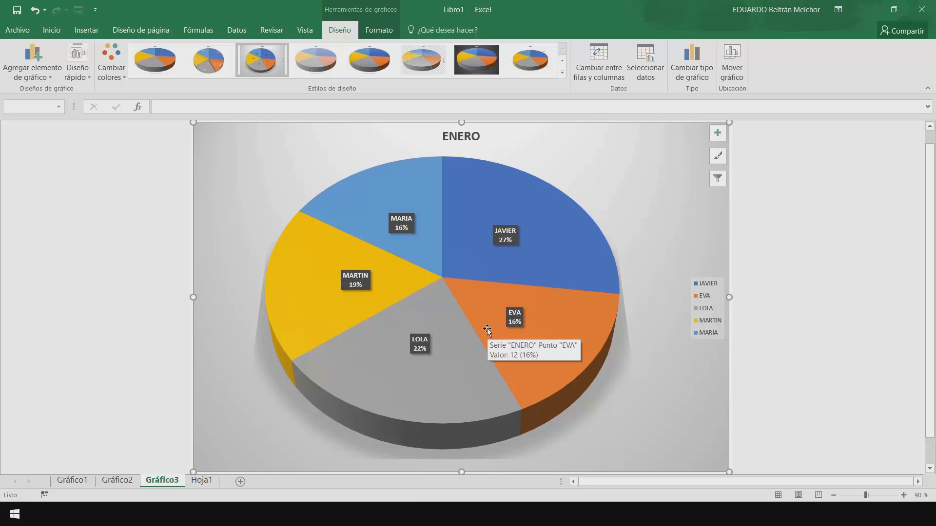
{"action": "mouse_move", "coordinate": [361, 209]}
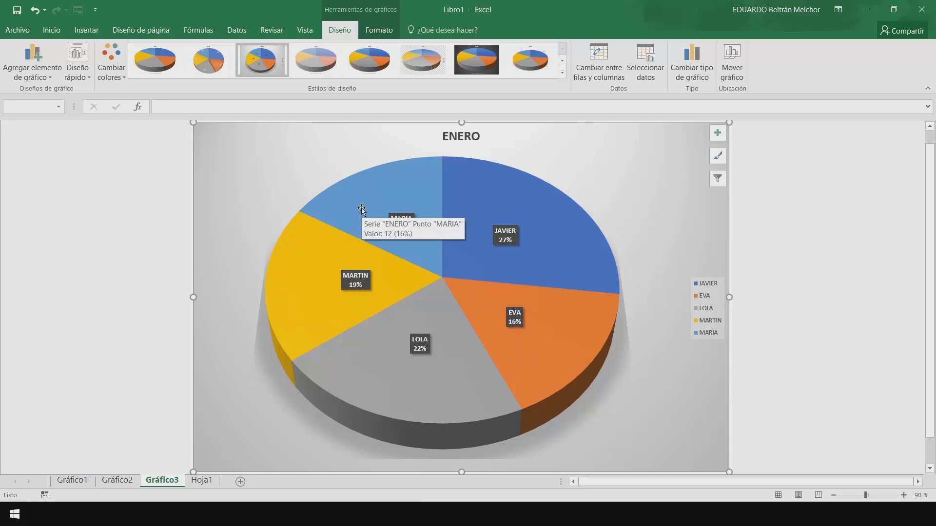
{"action": "left_click", "coordinate": [327, 65]}
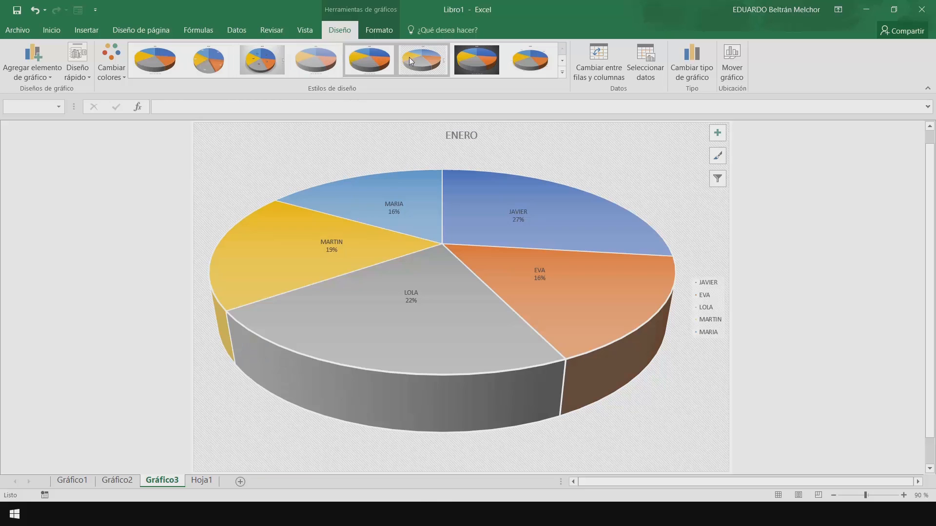
{"action": "left_click", "coordinate": [411, 57]}
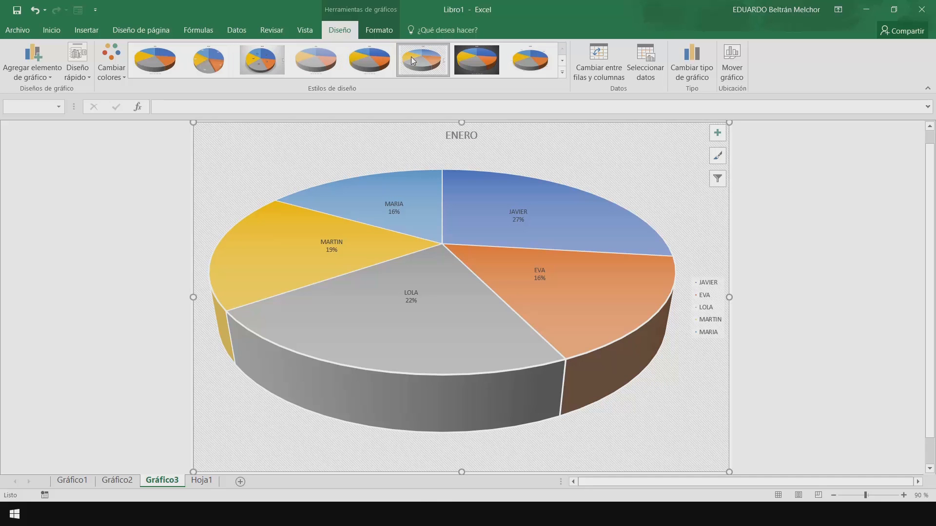
{"action": "left_click", "coordinate": [476, 59]}
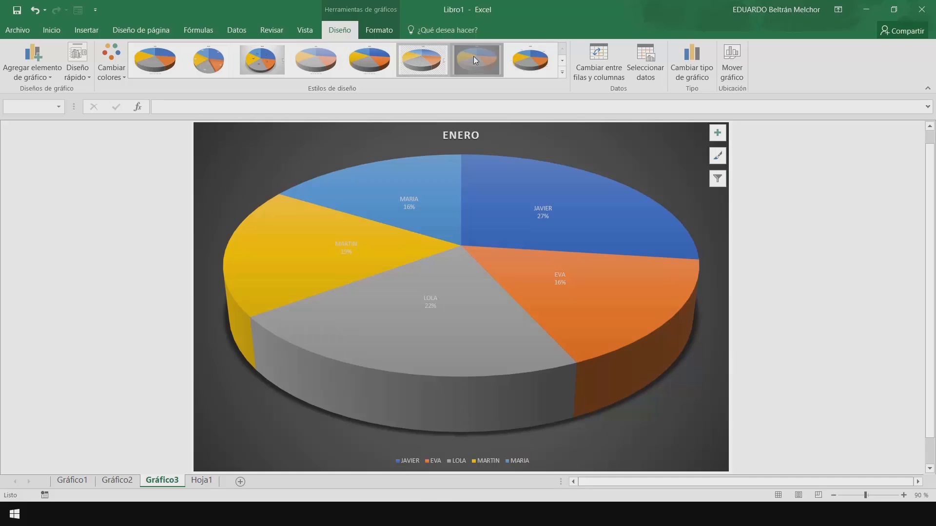
{"action": "left_click", "coordinate": [562, 73]}
{"action": "left_click", "coordinate": [155, 59]}
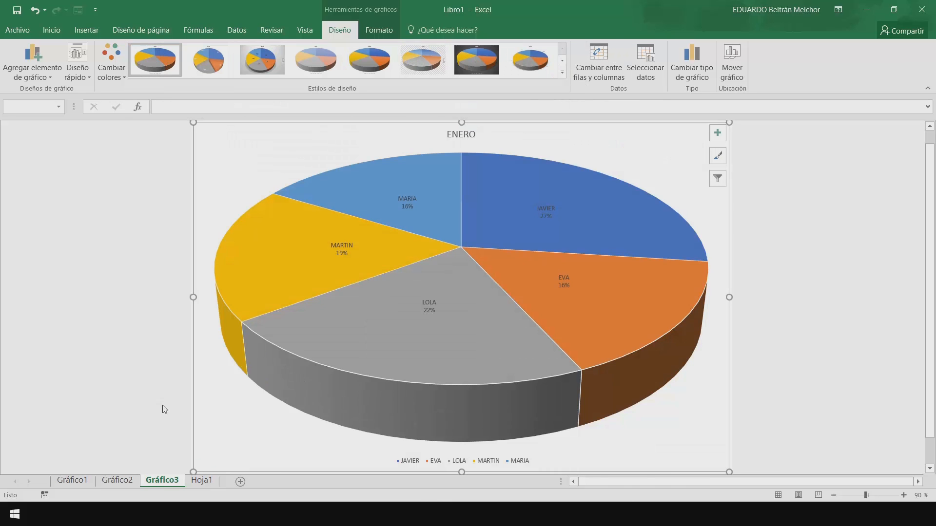
Try other styles on the Gráfico1 column chart and apply the fourth one, with the gray gradient background and value labels inside the columns.
{"action": "left_click", "coordinate": [73, 482]}
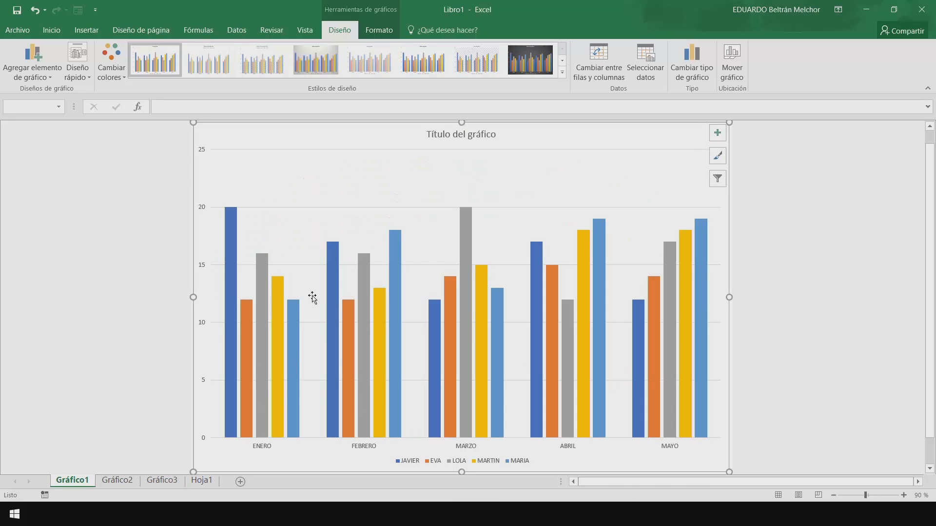
{"action": "left_click", "coordinate": [217, 54]}
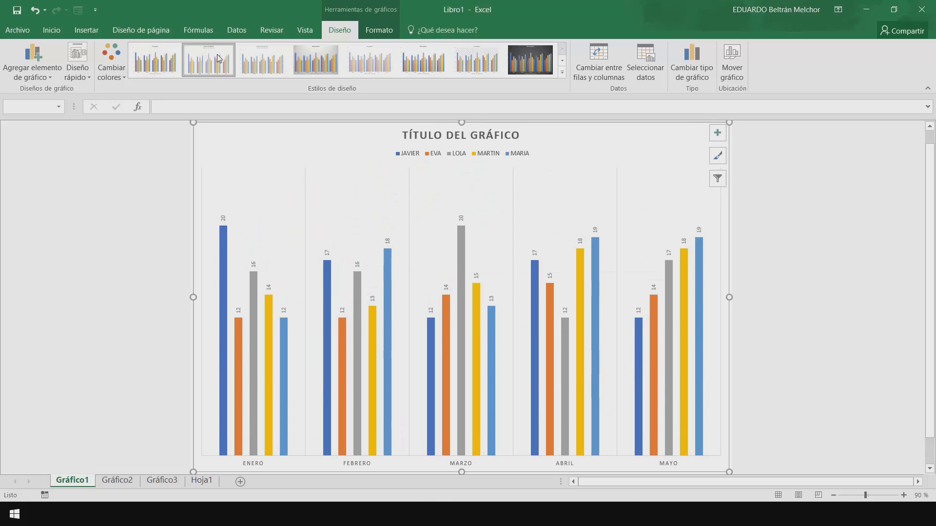
{"action": "left_click", "coordinate": [260, 59]}
{"action": "left_click", "coordinate": [314, 66]}
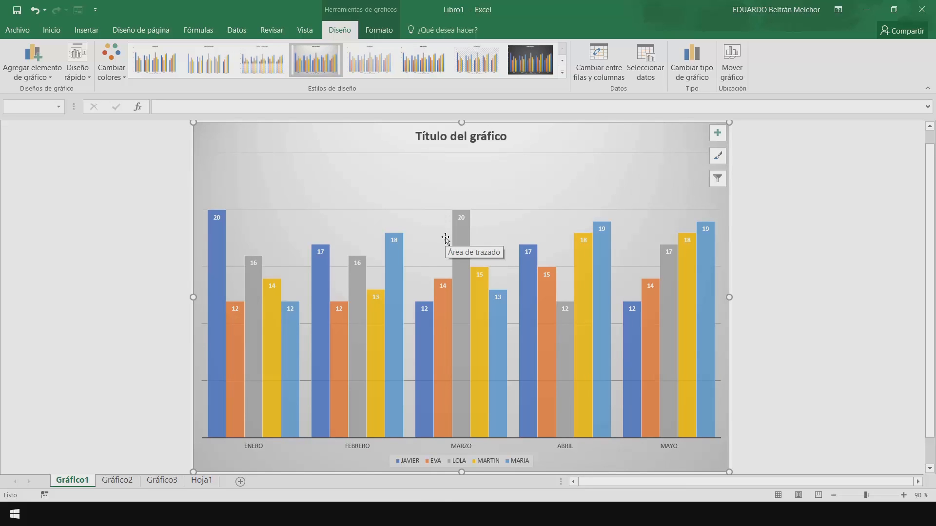
Replace the placeholder title of the Gráfico1 column chart with "ventas".
{"action": "double_click", "coordinate": [493, 138]}
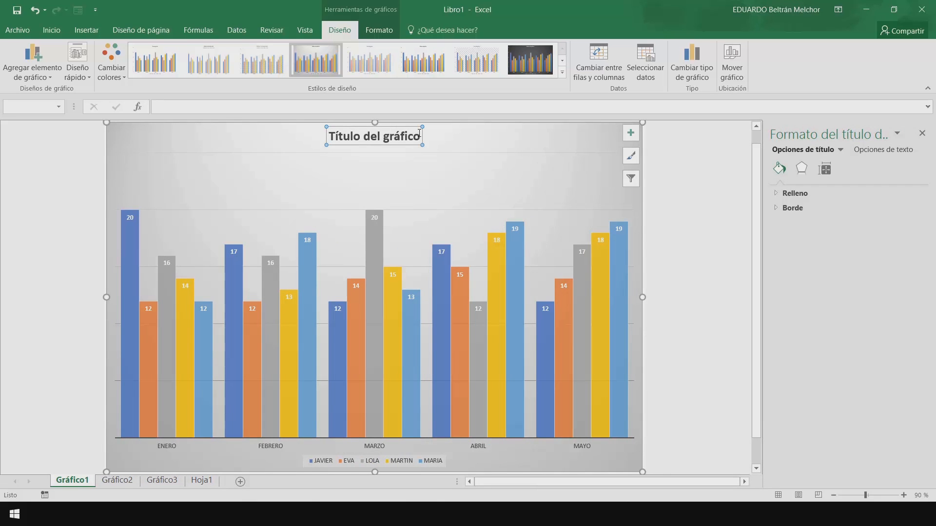
{"action": "left_click_drag", "start_coordinate": [419, 134], "coordinate": [303, 130]}
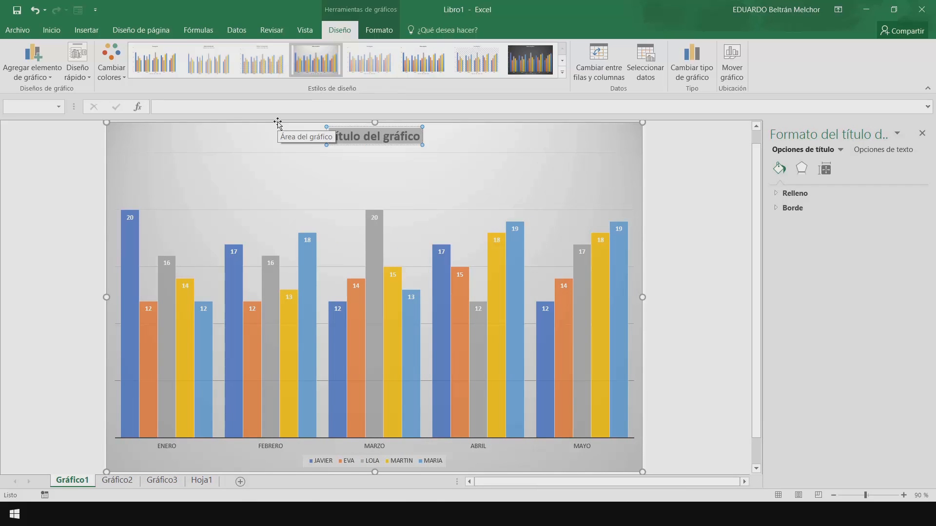
{"action": "key", "text": "Delete"}
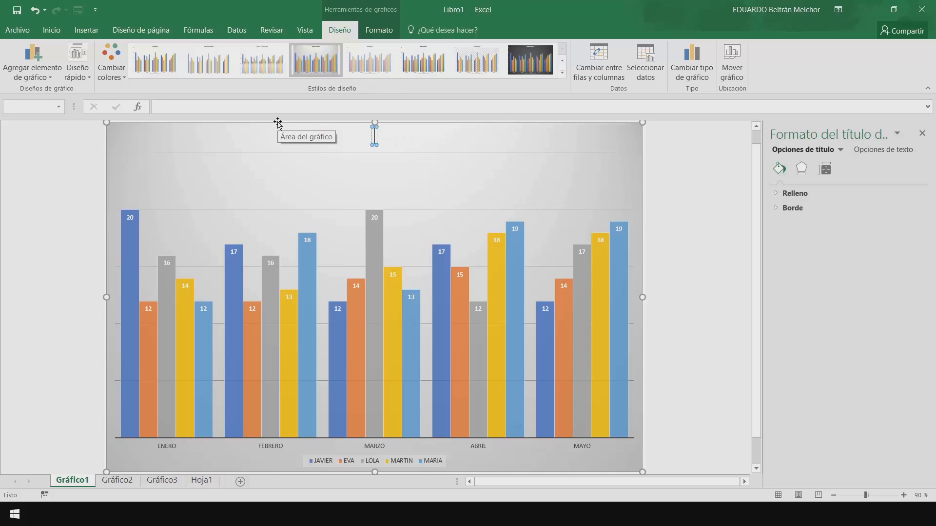
{"action": "type", "text": "ventas"}
{"action": "key", "text": "Return"}
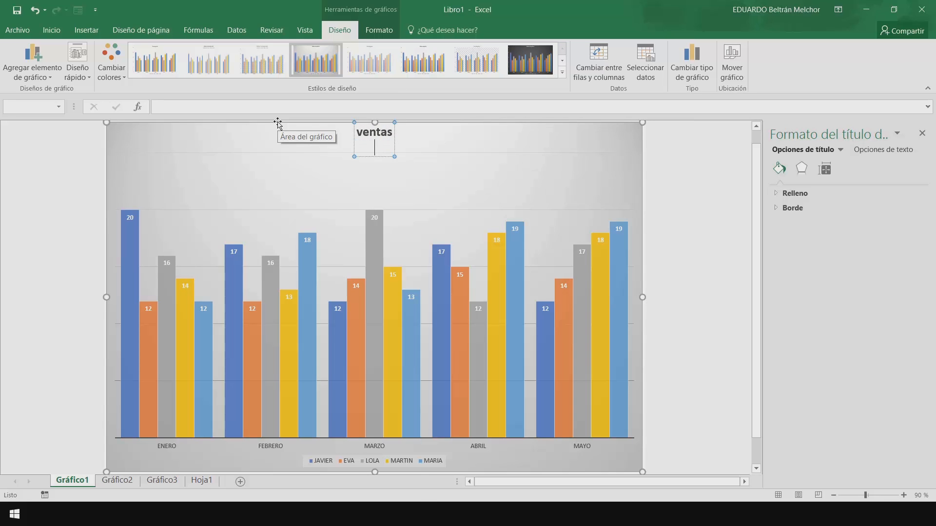
{"action": "key", "text": "BackSpace"}
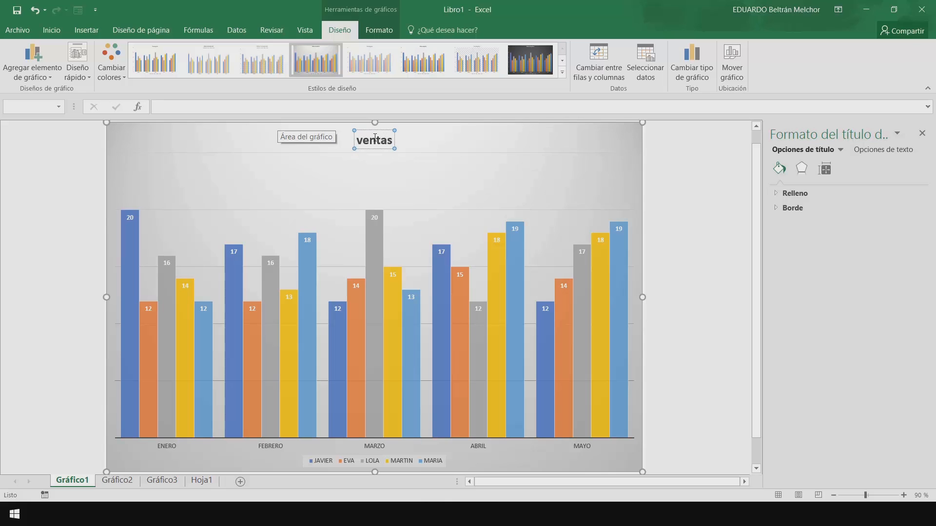
{"action": "left_click", "coordinate": [659, 167]}
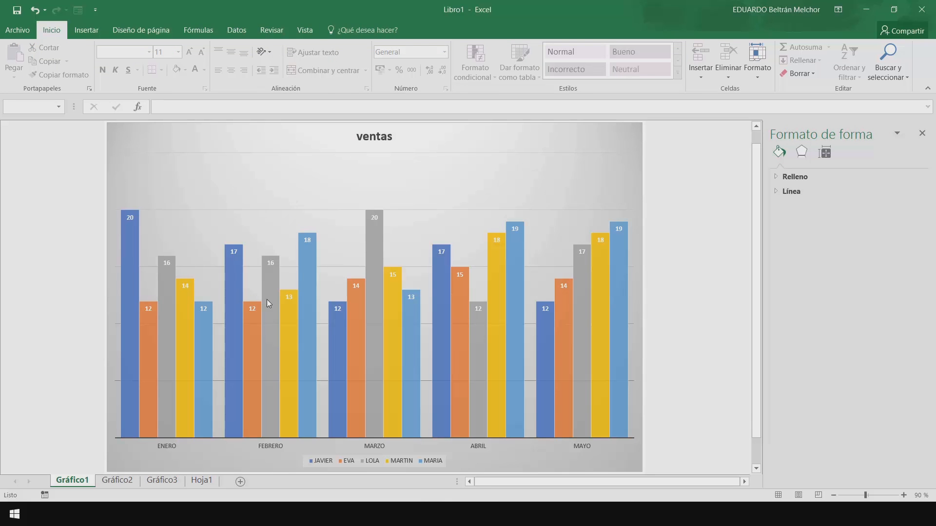
Give the gray column series of the Gráfico1 chart a solid dark blue fill with 12% transparency.
{"action": "left_click", "coordinate": [267, 299]}
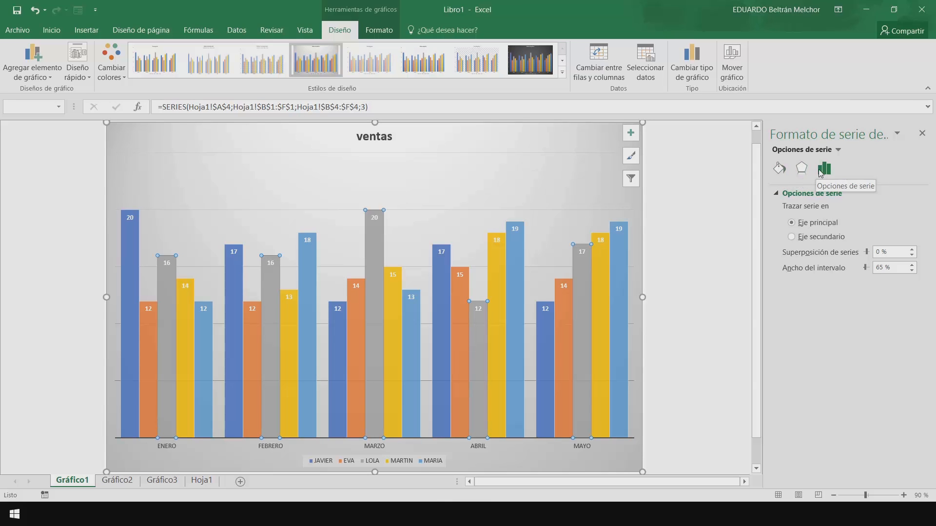
{"action": "left_click", "coordinate": [780, 169]}
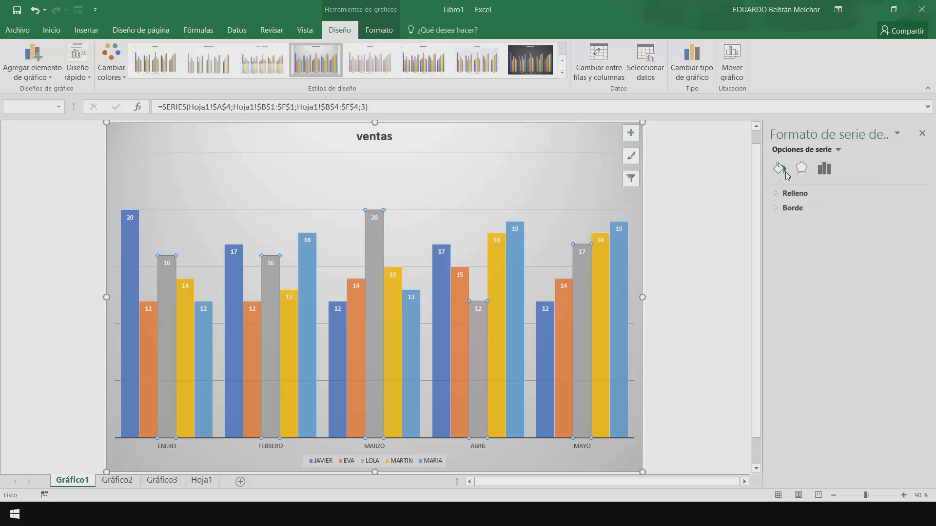
{"action": "left_click", "coordinate": [780, 194]}
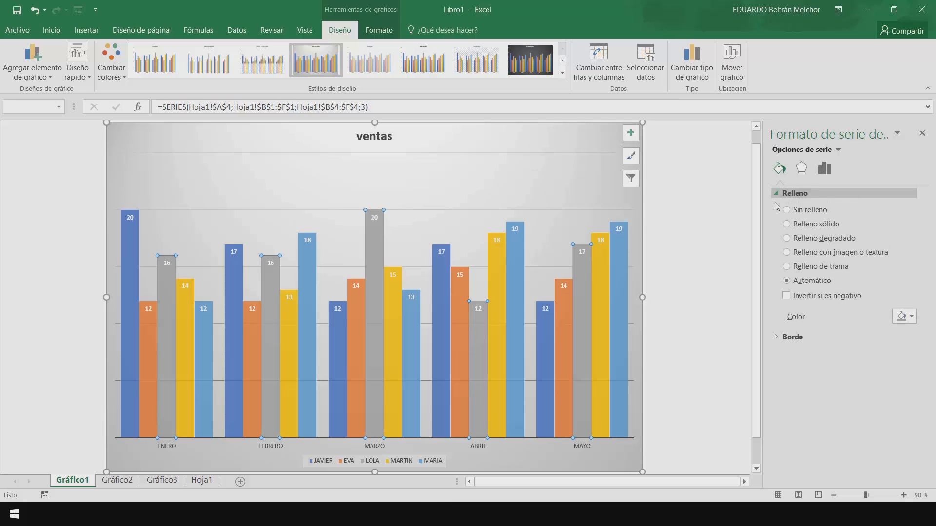
{"action": "left_click", "coordinate": [901, 320]}
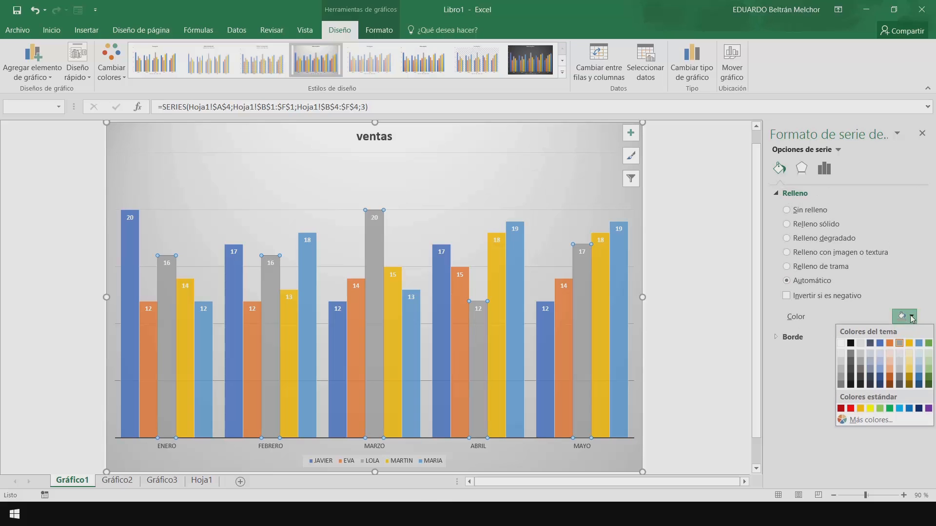
{"action": "left_click", "coordinate": [919, 409]}
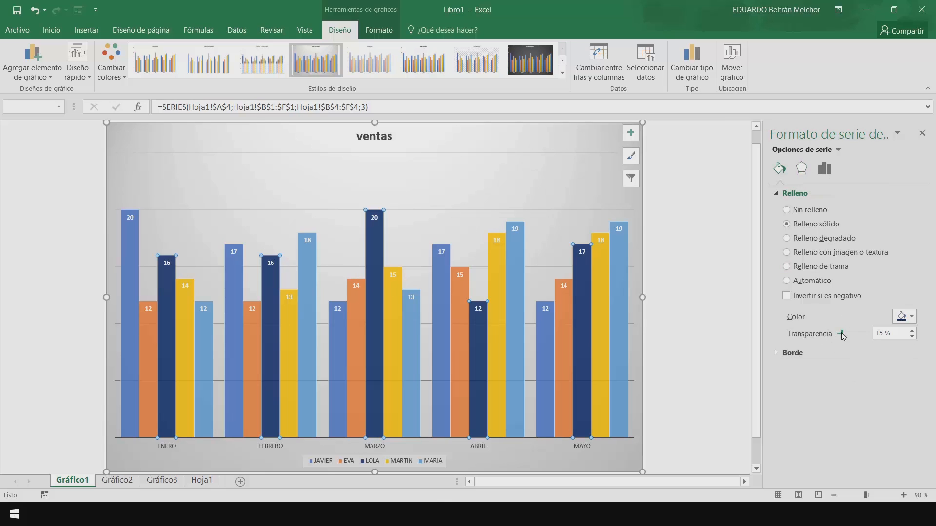
{"action": "mouse_move", "coordinate": [845, 336]}
{"action": "left_mouse_down"}
{"action": "mouse_move", "coordinate": [864, 336]}
{"action": "mouse_move", "coordinate": [842, 336]}
{"action": "left_mouse_up"}
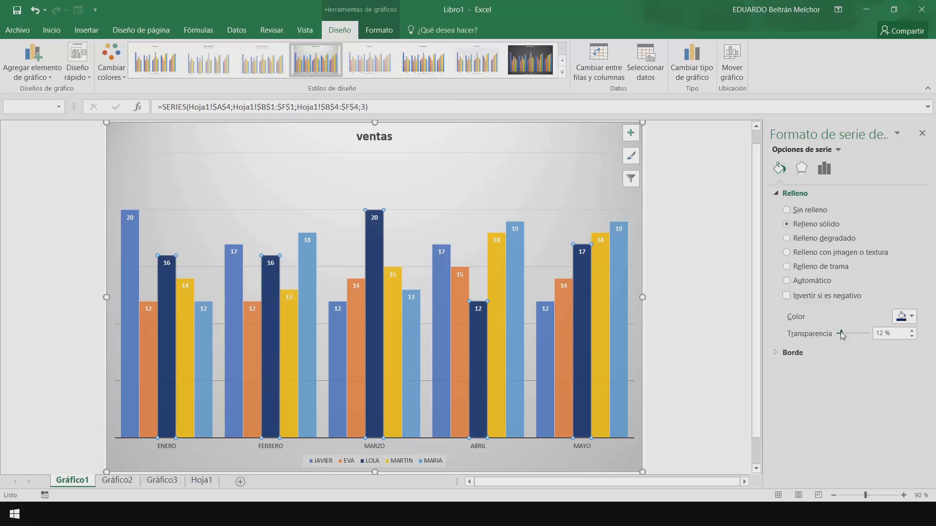
Add a shadow to the dark blue series with 5% transparency and a 39 pt blur.
{"action": "left_click", "coordinate": [802, 169]}
{"action": "left_click", "coordinate": [795, 193]}
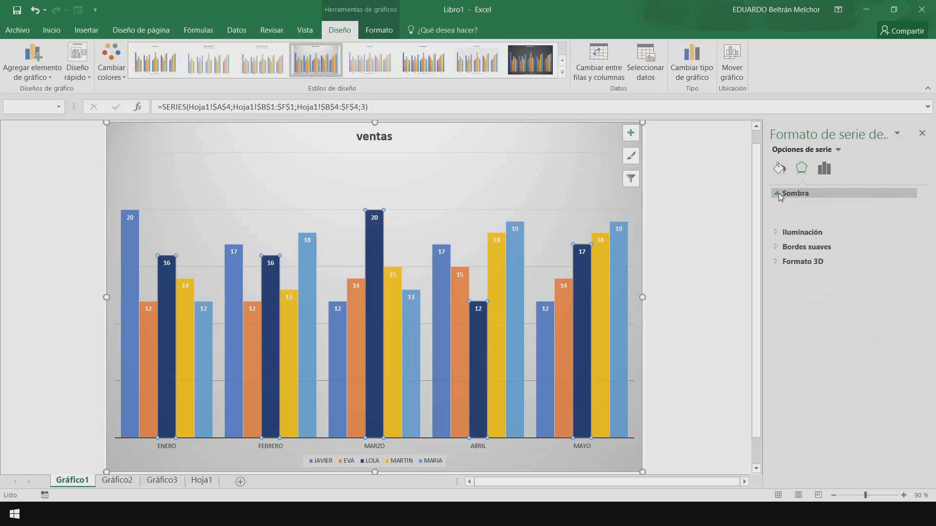
{"action": "left_click", "coordinate": [837, 243]}
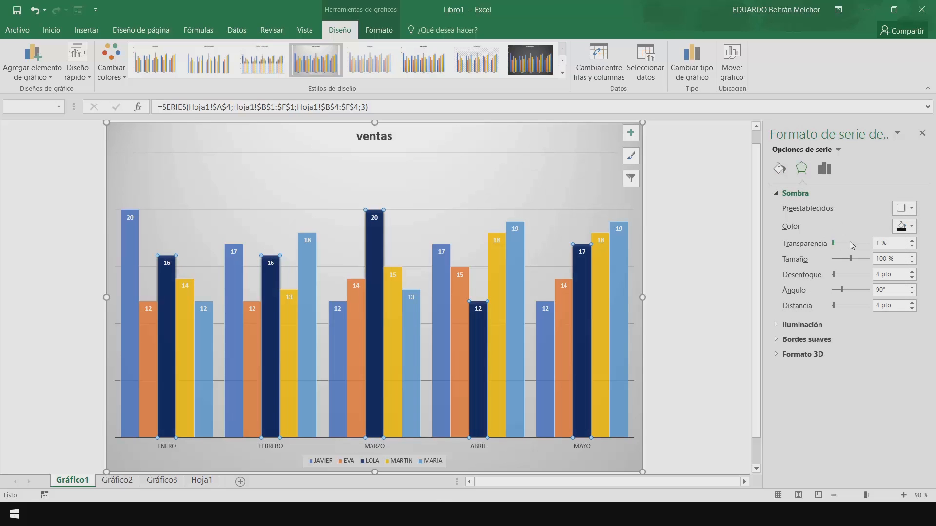
{"action": "left_click_drag", "start_coordinate": [836, 275], "coordinate": [849, 275]}
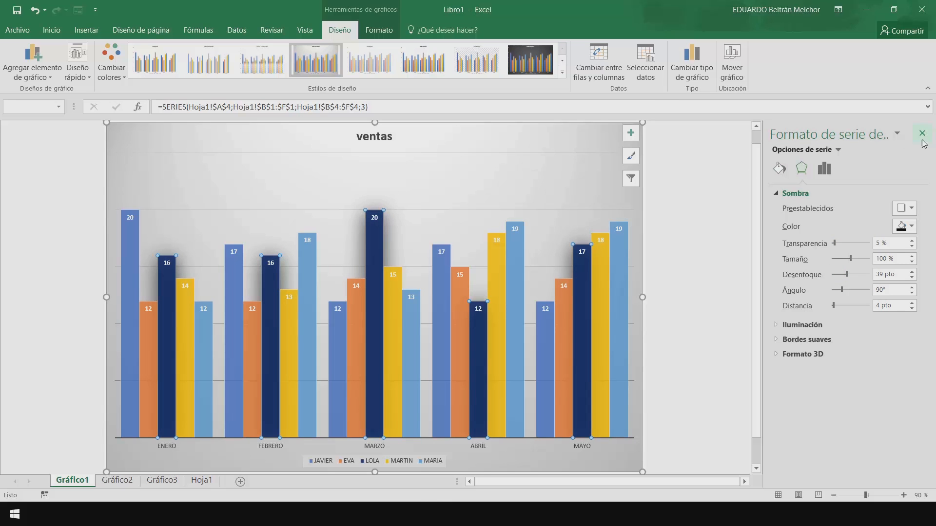
Apply quick layout Diseño 7 to the Gráfico1 chart and add a data table with legend keys, then close the series formatting options.
{"action": "left_click", "coordinate": [85, 76]}
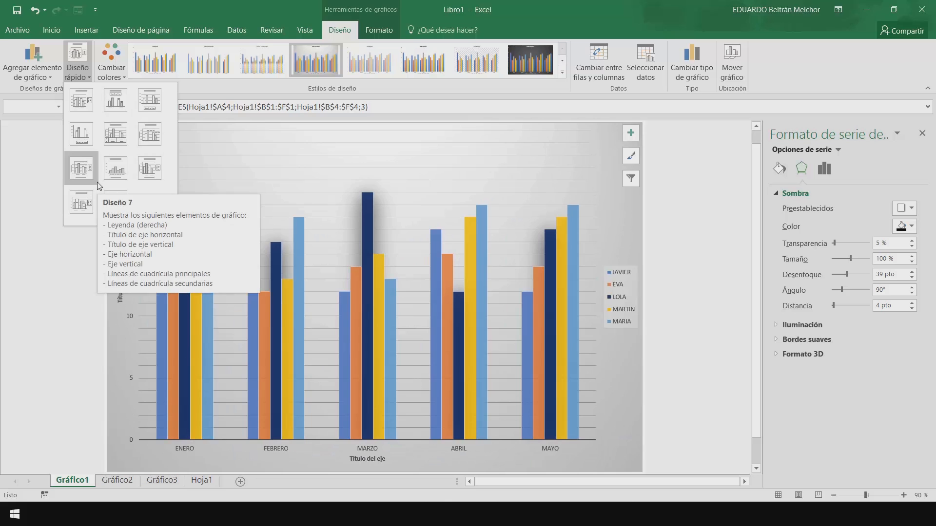
{"action": "left_click", "coordinate": [97, 183]}
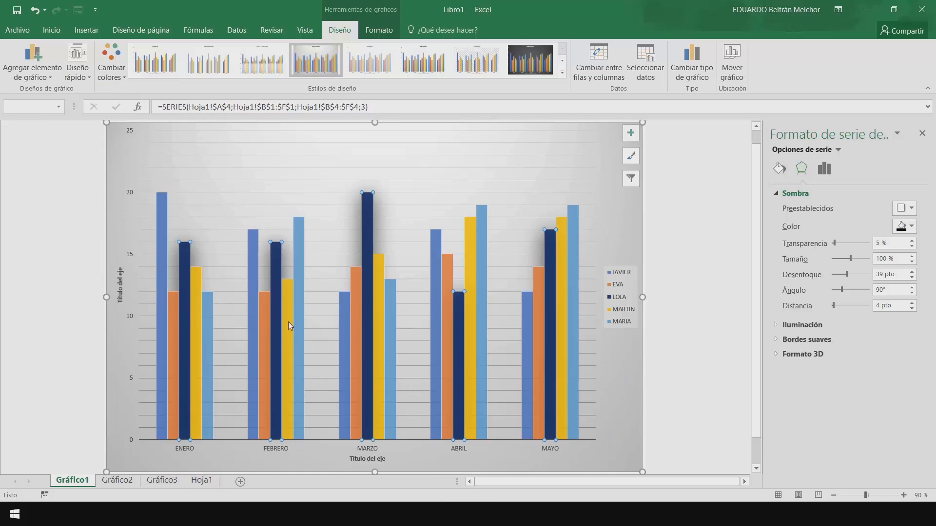
{"action": "left_click", "coordinate": [54, 75]}
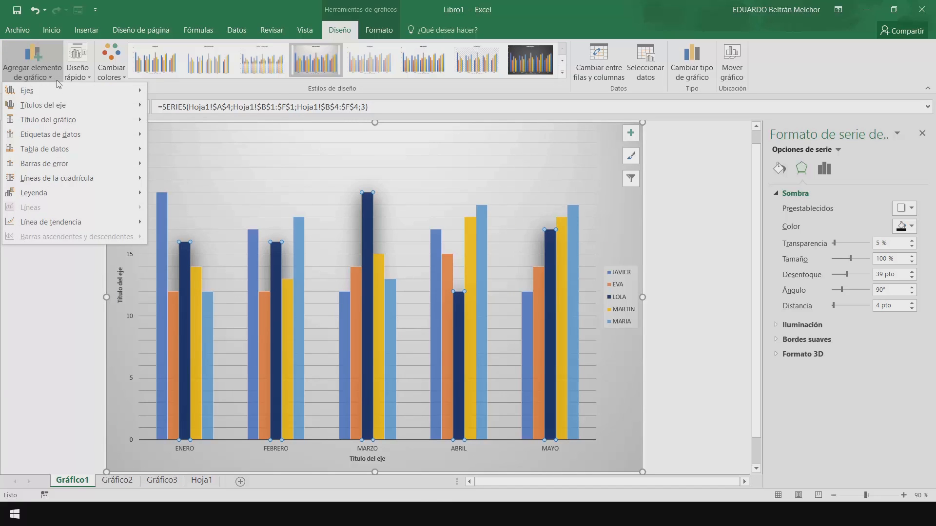
{"action": "mouse_move", "coordinate": [79, 107]}
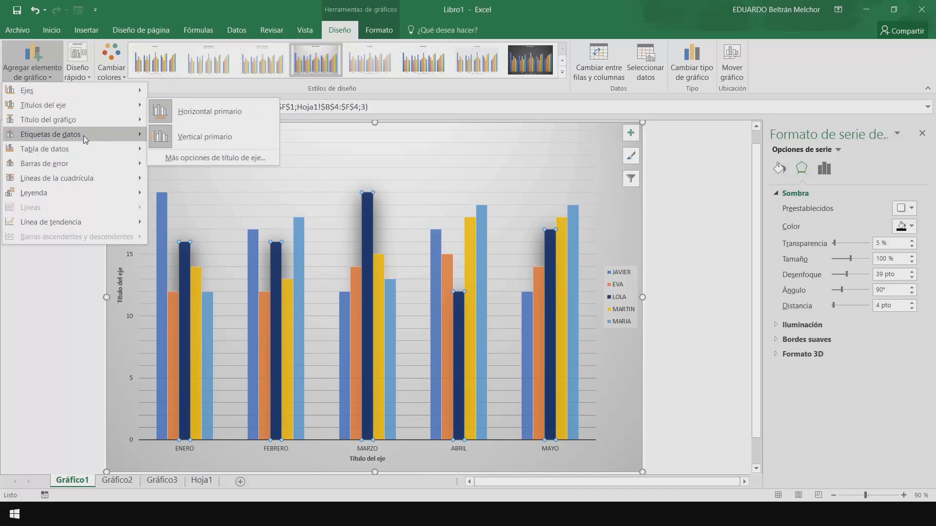
{"action": "mouse_move", "coordinate": [84, 135]}
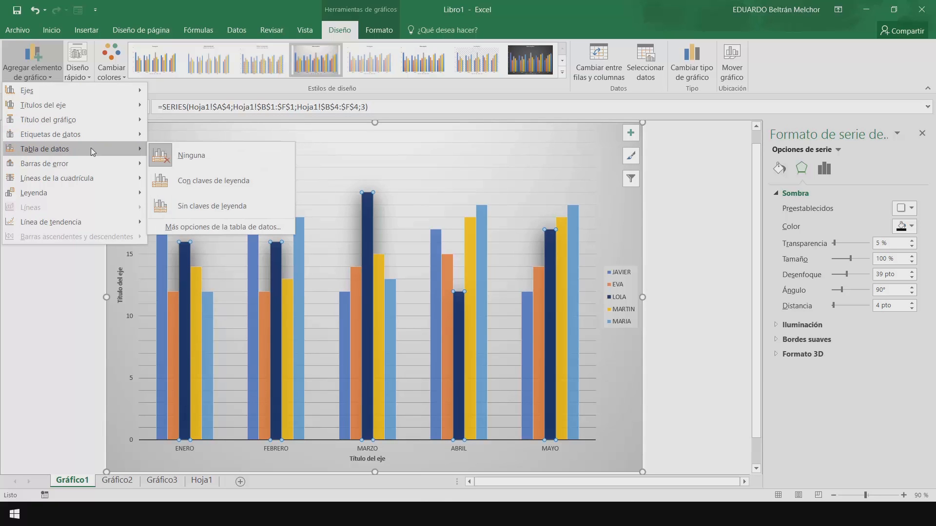
{"action": "left_click", "coordinate": [238, 185]}
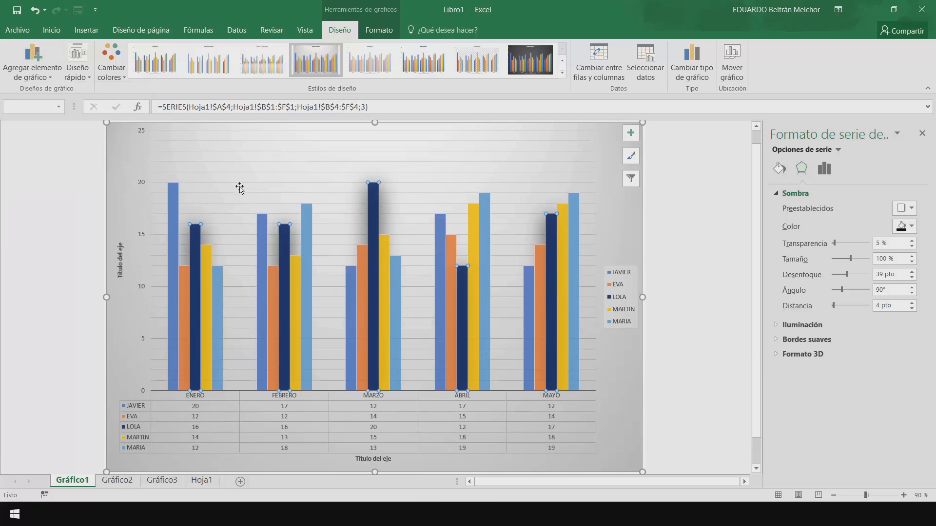
{"action": "left_click", "coordinate": [88, 74]}
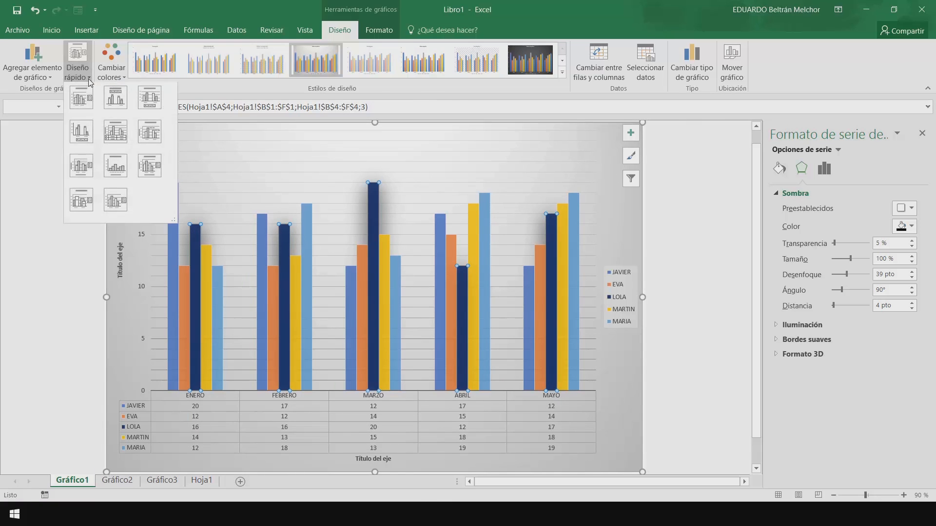
{"action": "left_click", "coordinate": [88, 74]}
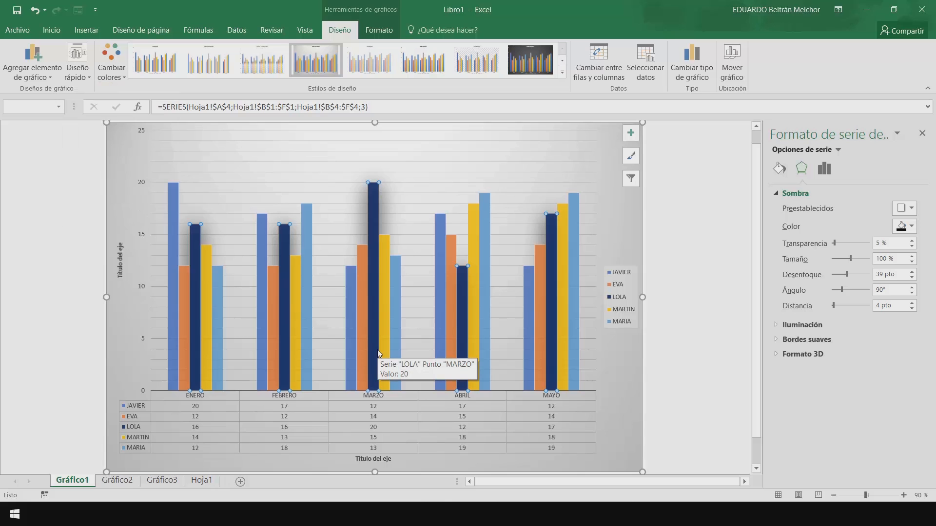
{"action": "left_click", "coordinate": [929, 136]}
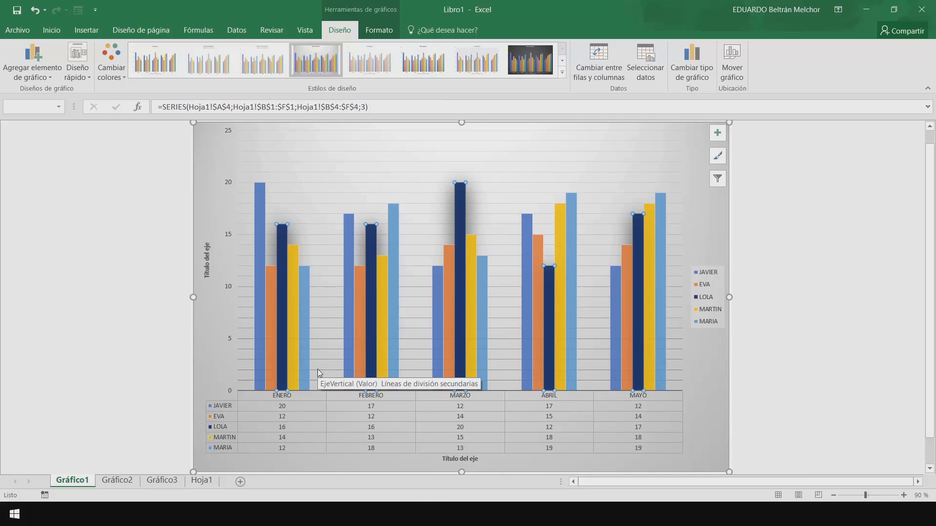
Review the recommended charts and the line, pie, bar and column chart types for the table A1:F6 on Hoja1, without inserting one.
{"action": "left_click", "coordinate": [201, 482]}
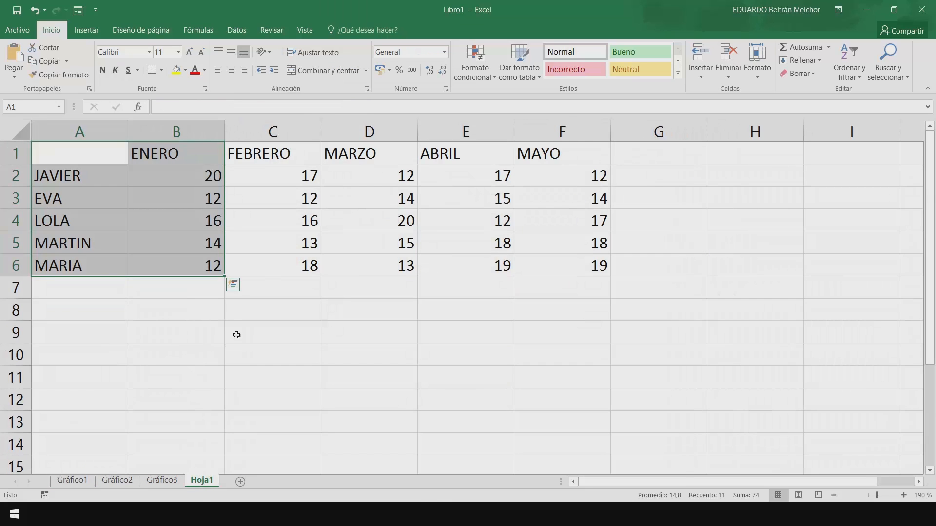
{"action": "left_click", "coordinate": [266, 272]}
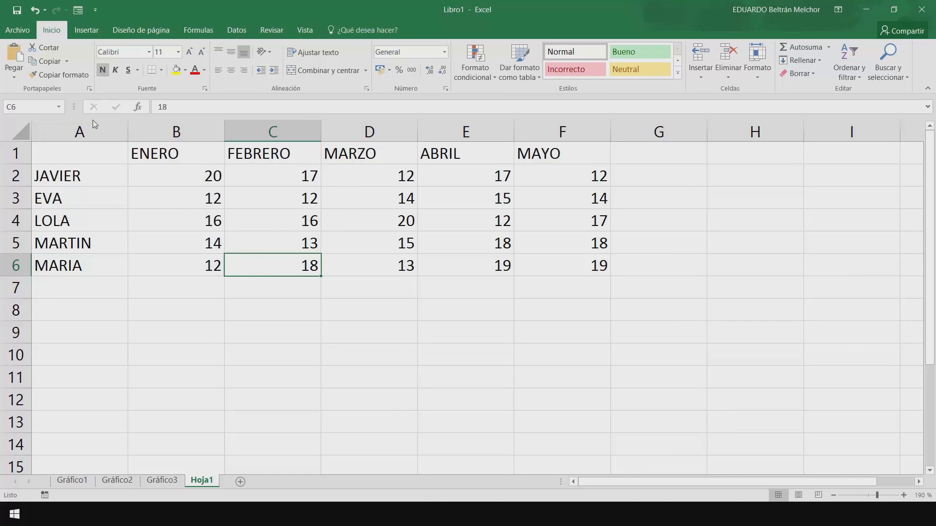
{"action": "left_click", "coordinate": [86, 30]}
{"action": "mouse_move", "coordinate": [68, 150]}
{"action": "left_mouse_down"}
{"action": "mouse_move", "coordinate": [493, 218]}
{"action": "mouse_move", "coordinate": [583, 263]}
{"action": "mouse_move", "coordinate": [576, 259]}
{"action": "left_mouse_up"}
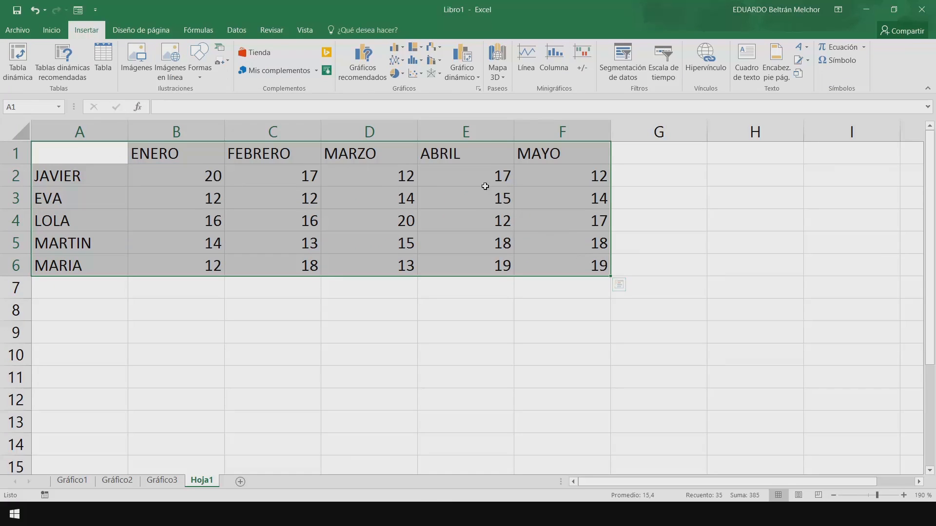
{"action": "left_click", "coordinate": [479, 90]}
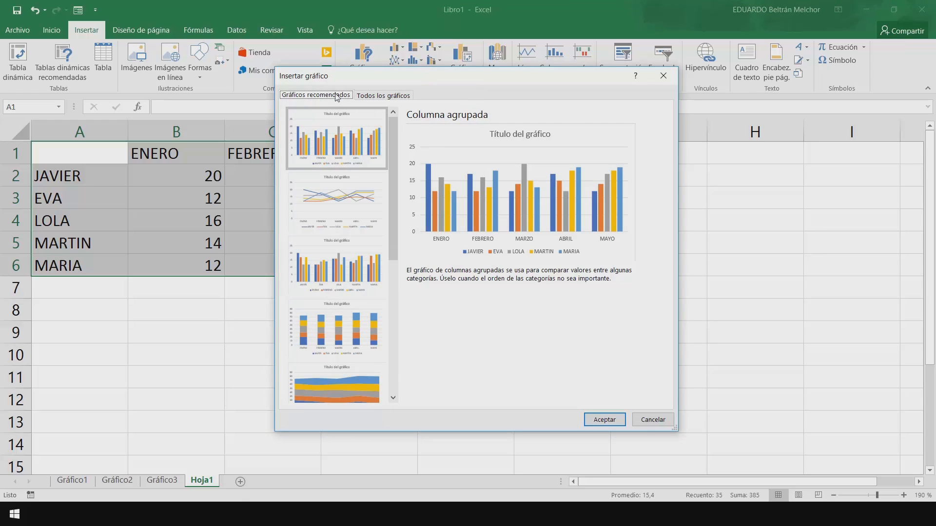
{"action": "left_click", "coordinate": [383, 96]}
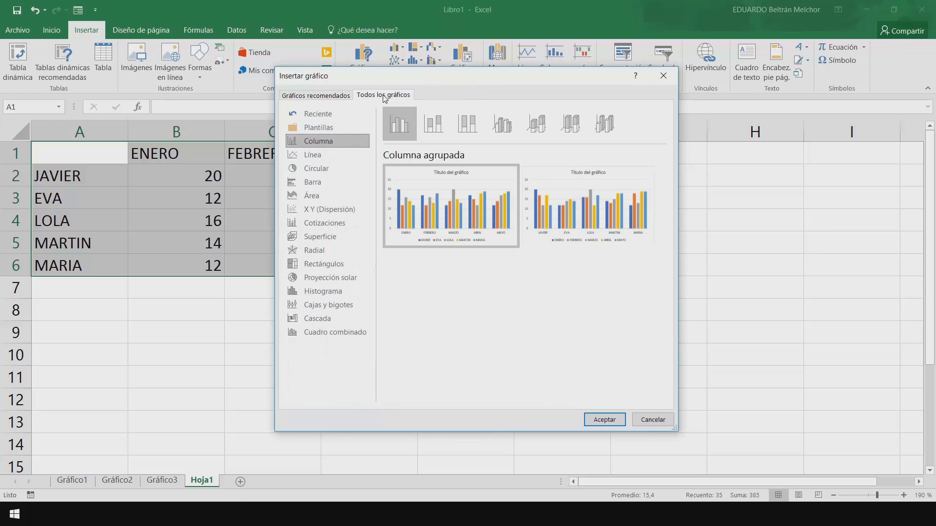
{"action": "left_click", "coordinate": [323, 156]}
{"action": "left_click", "coordinate": [325, 169]}
{"action": "left_click", "coordinate": [328, 184]}
{"action": "left_click", "coordinate": [324, 140]}
{"action": "left_click", "coordinate": [664, 76]}
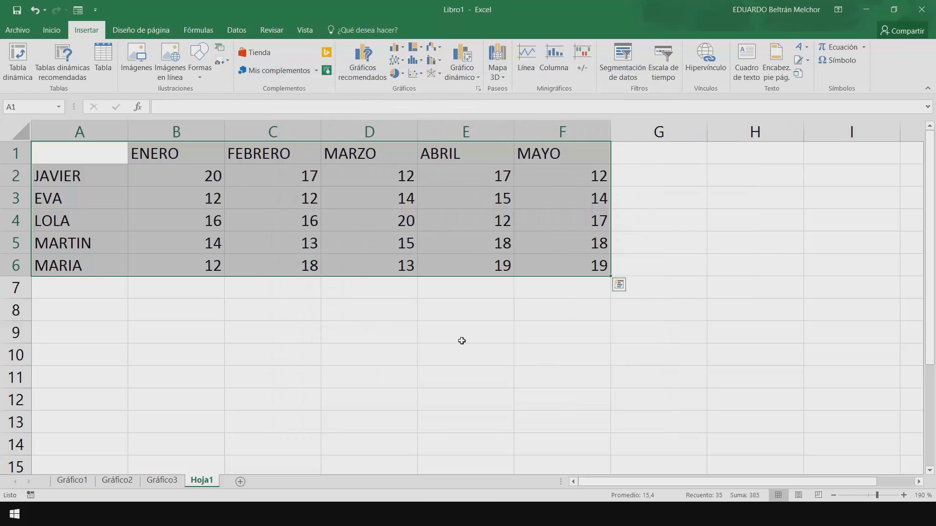
Insert a line sparkline in G2 from the data range B2:F2 and copy it down to G6.
{"action": "left_click", "coordinate": [245, 332]}
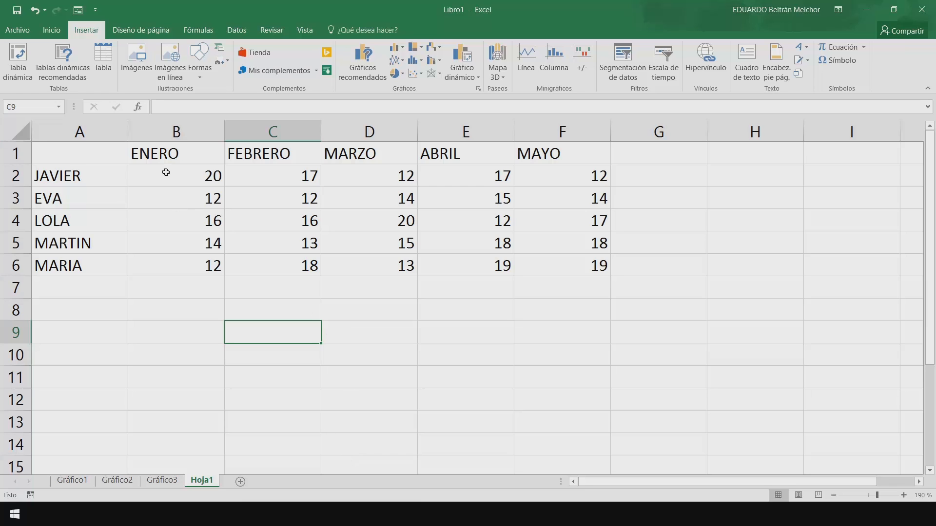
{"action": "left_click_drag", "start_coordinate": [167, 174], "coordinate": [351, 177]}
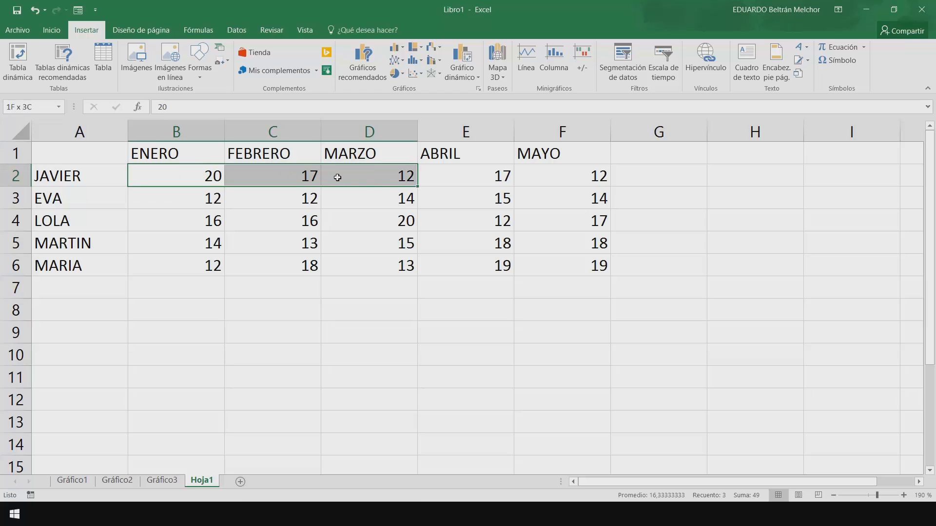
{"action": "left_click_drag", "start_coordinate": [450, 183], "coordinate": [579, 181]}
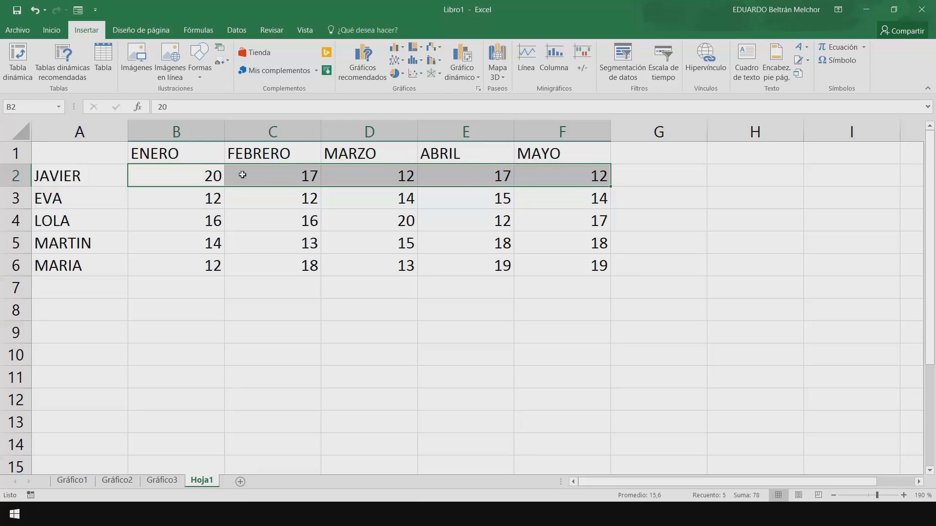
{"action": "left_click", "coordinate": [677, 175]}
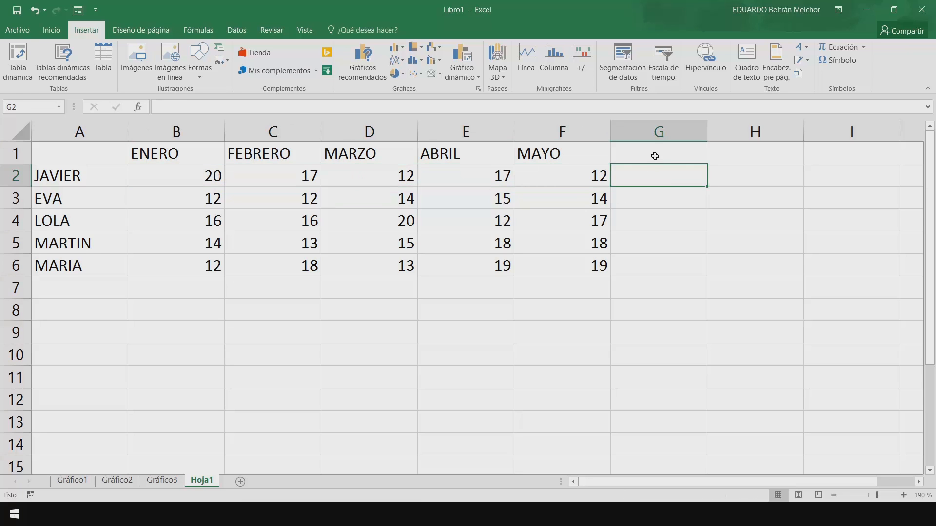
{"action": "left_click", "coordinate": [532, 60]}
{"action": "left_click_drag", "start_coordinate": [448, 205], "coordinate": [383, 290]}
{"action": "left_click_drag", "start_coordinate": [198, 175], "coordinate": [573, 182]}
{"action": "left_click", "coordinate": [424, 380]}
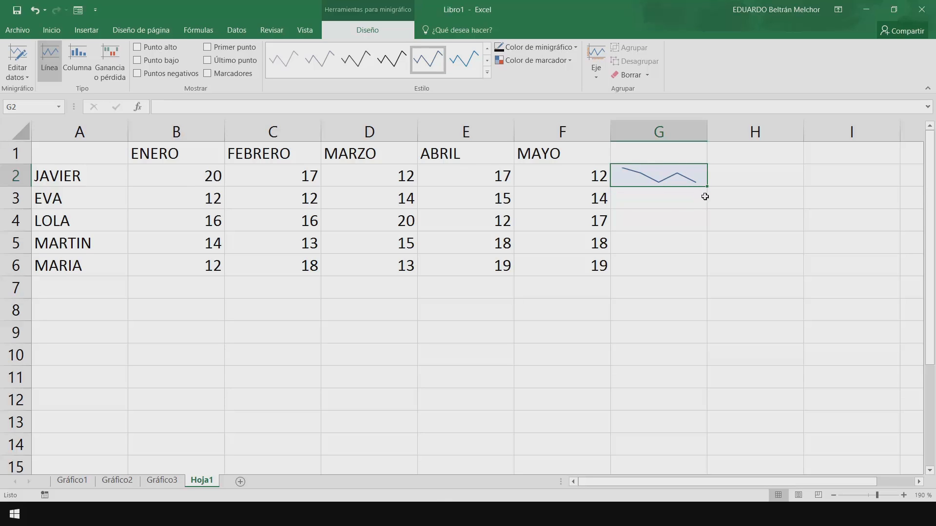
{"action": "left_click_drag", "start_coordinate": [710, 187], "coordinate": [708, 290]}
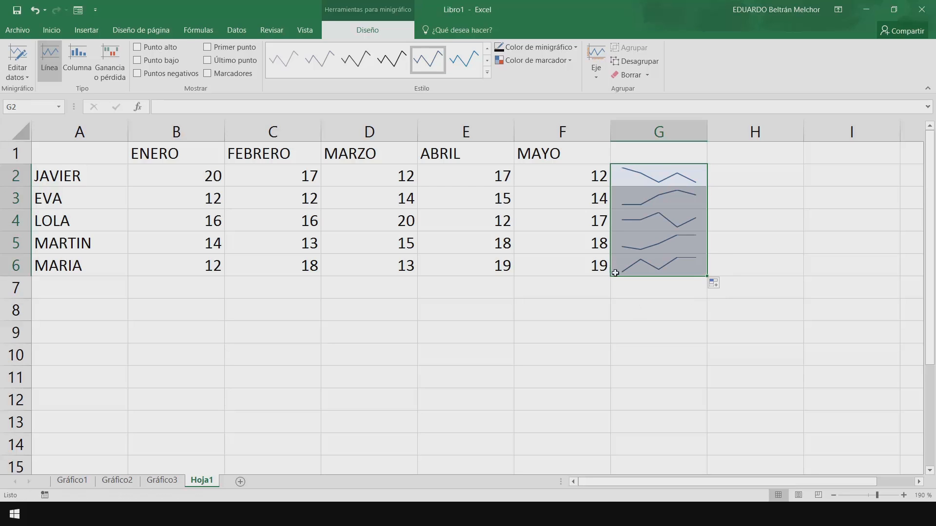
{"action": "left_click", "coordinate": [654, 301]}
Try the high point and marker options on the G2:G6 sparklines, turn them off again, and apply the fourth displayed style, with black lines.
{"action": "left_click", "coordinate": [654, 181]}
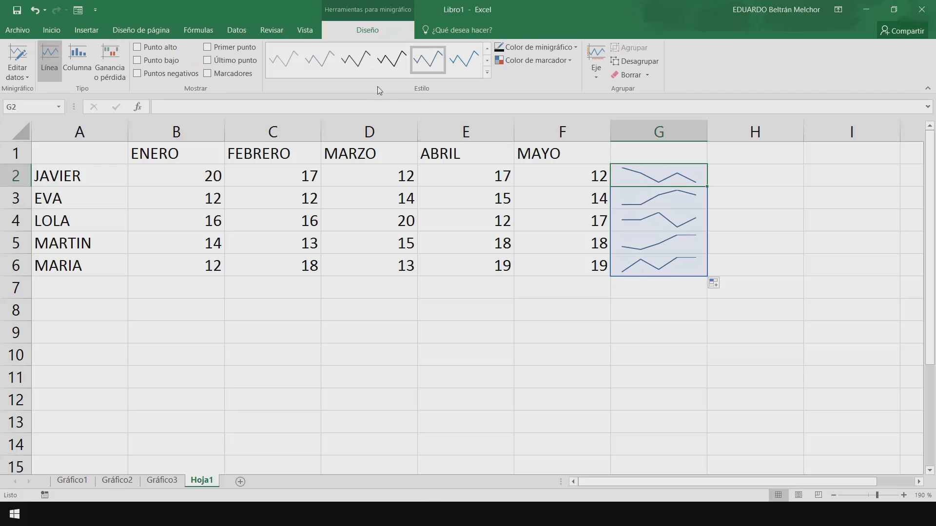
{"action": "left_click", "coordinate": [138, 48]}
{"action": "left_click", "coordinate": [139, 47]}
{"action": "left_click", "coordinate": [207, 73]}
{"action": "left_click", "coordinate": [207, 73]}
{"action": "left_click", "coordinate": [392, 59]}
{"action": "left_click", "coordinate": [656, 285]}
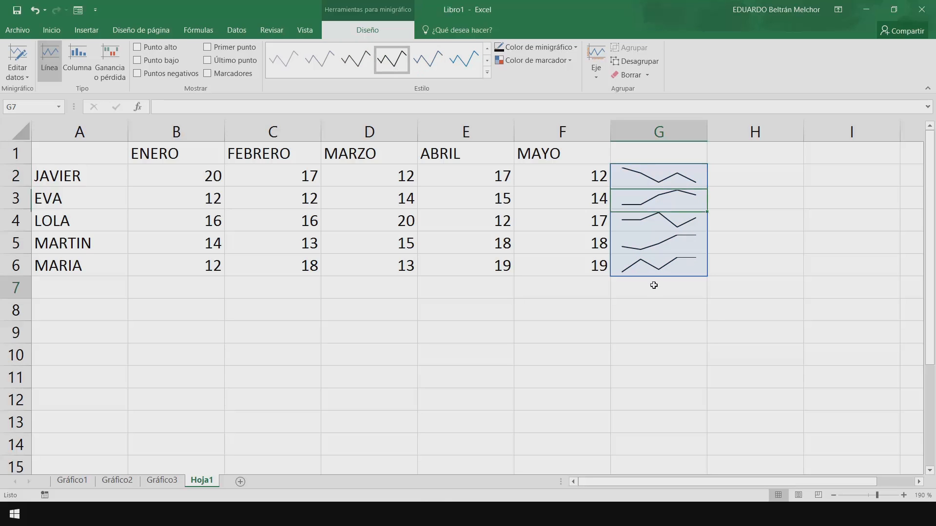
{"action": "left_click_drag", "start_coordinate": [646, 203], "coordinate": [648, 252]}
{"action": "left_click", "coordinate": [756, 310]}
Insert a column sparkline in H2 from the data range B2:F2 and copy it down to H6.
{"action": "left_click", "coordinate": [736, 175]}
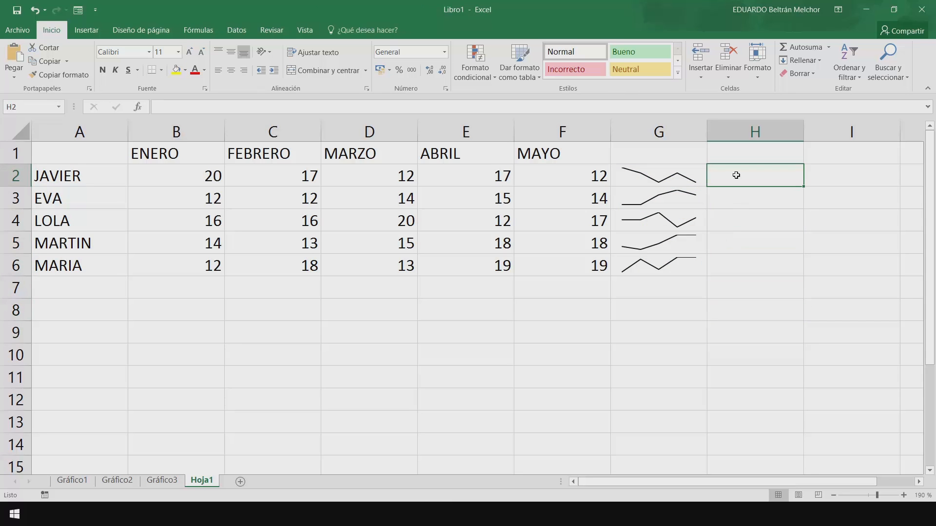
{"action": "left_click", "coordinate": [78, 29]}
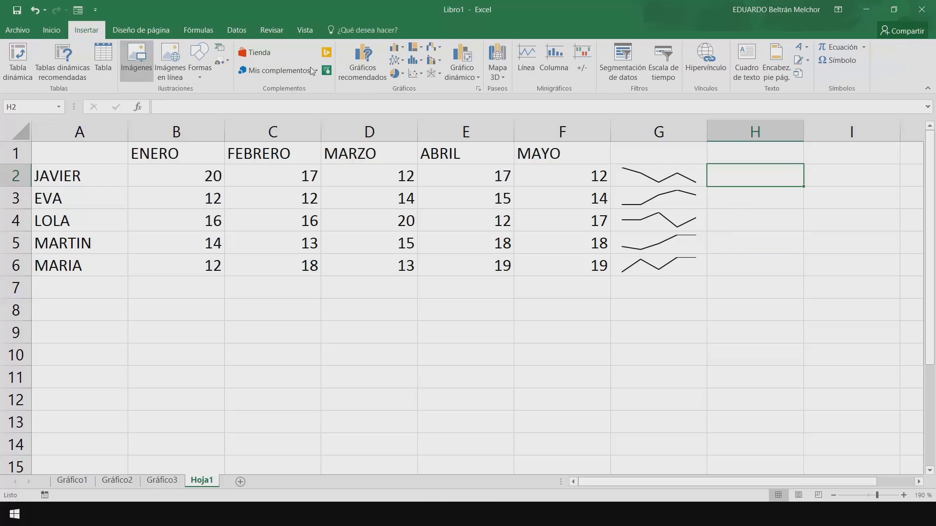
{"action": "left_click", "coordinate": [554, 58]}
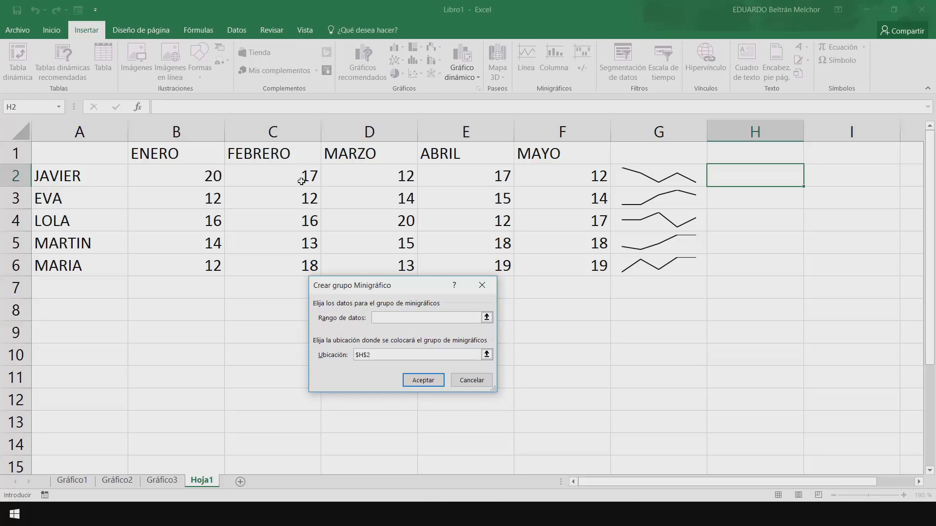
{"action": "left_click_drag", "start_coordinate": [197, 173], "coordinate": [552, 175]}
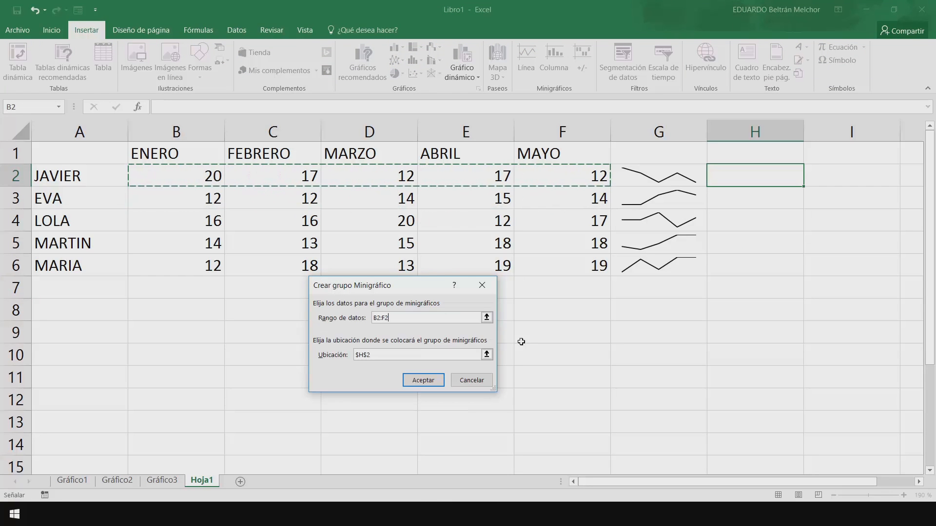
{"action": "left_click", "coordinate": [421, 381]}
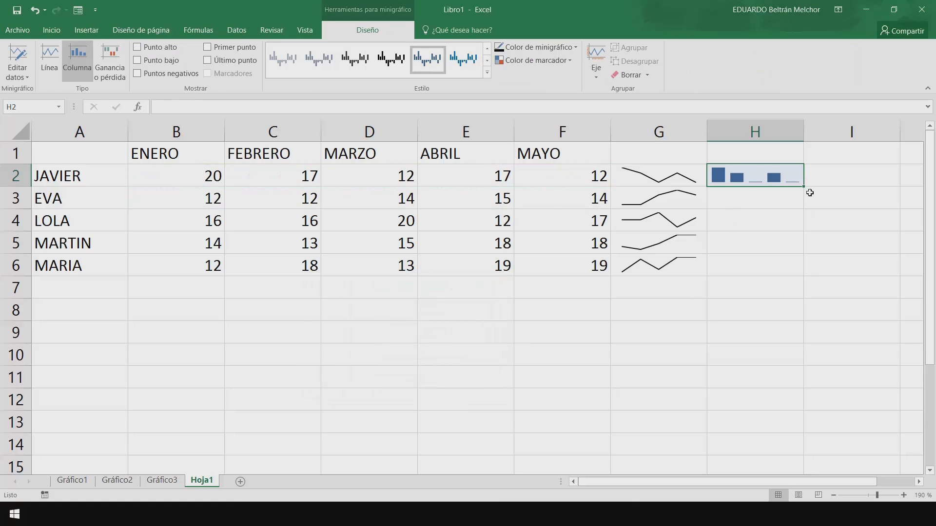
{"action": "left_click_drag", "start_coordinate": [804, 187], "coordinate": [790, 279]}
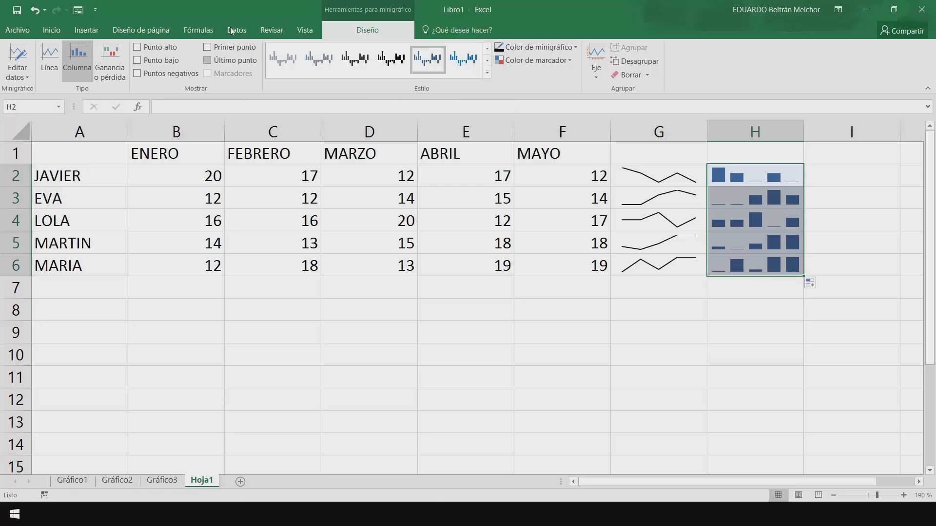
{"action": "left_click", "coordinate": [258, 325]}
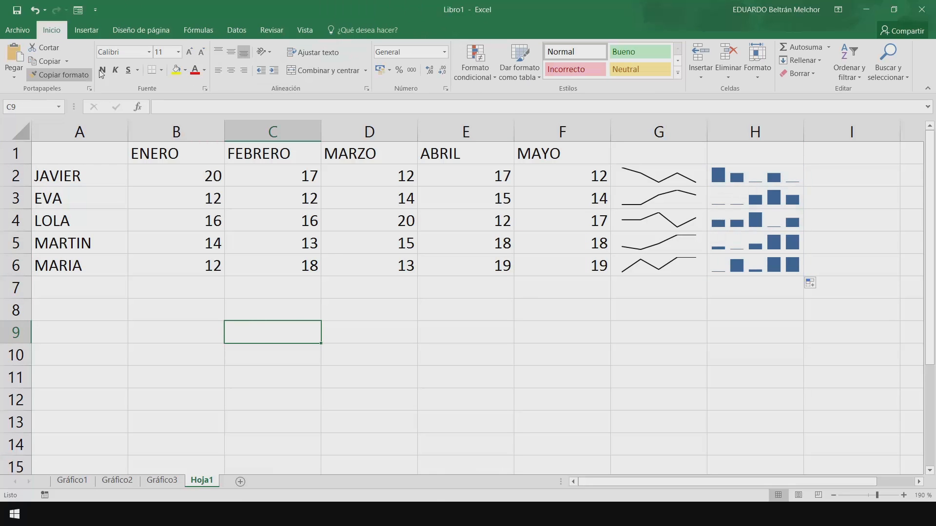
Enter the values 2, -5, 3, -2 and 8 in cells B8 to F8 below the table.
{"action": "left_click", "coordinate": [204, 270]}
{"action": "left_click", "coordinate": [85, 32]}
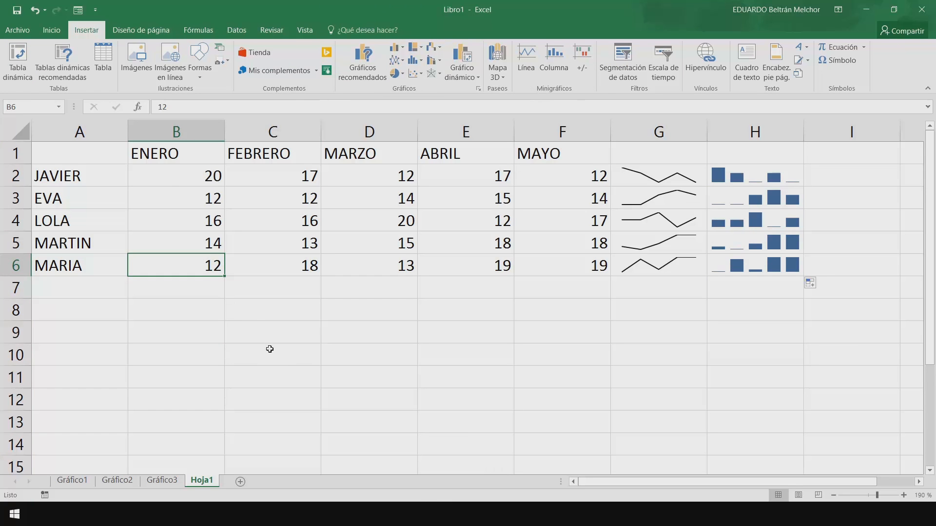
{"action": "left_click", "coordinate": [194, 316]}
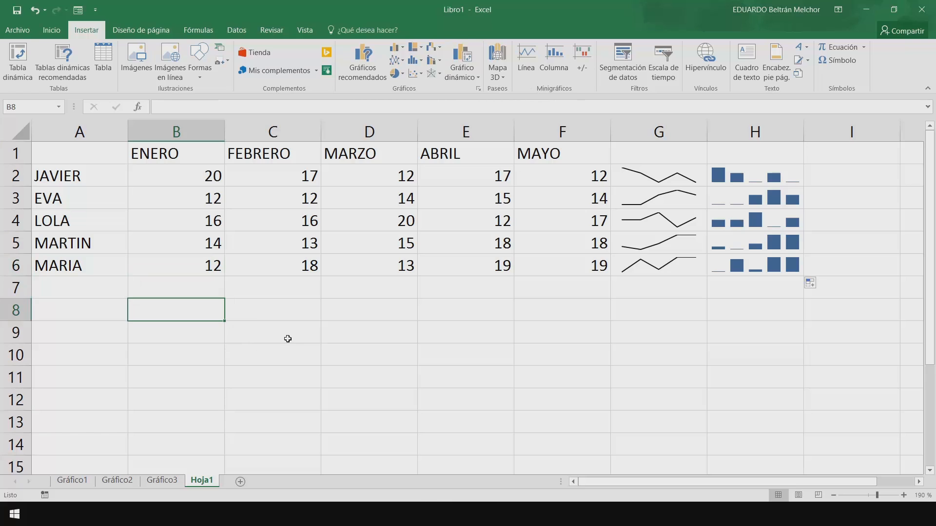
{"action": "type", "text": "2"}
{"action": "key", "text": "Tab"}
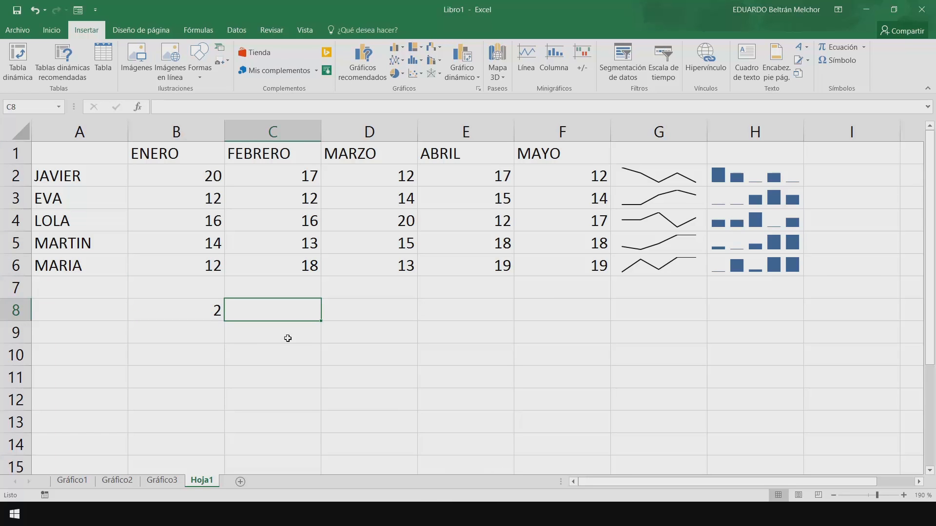
{"action": "type", "text": "-5"}
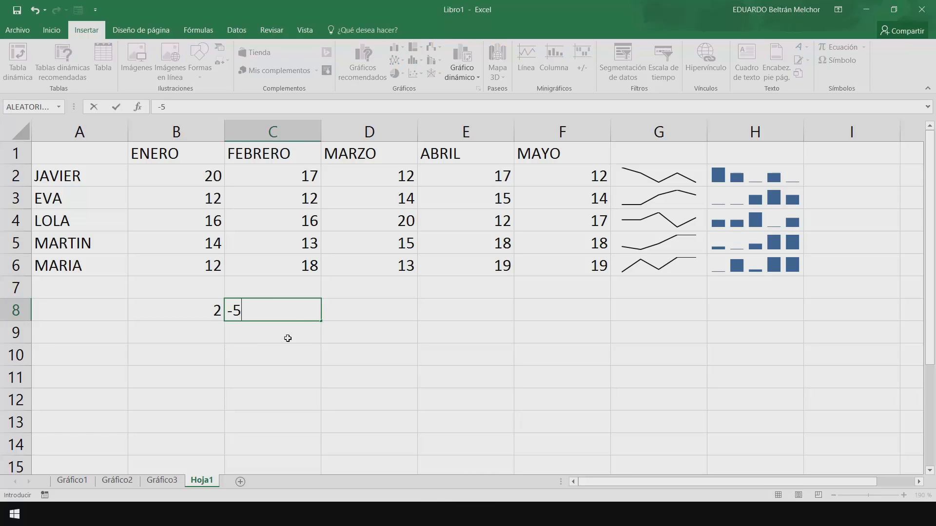
{"action": "key", "text": "Tab"}
{"action": "type", "text": "3"}
{"action": "key", "text": "Tab"}
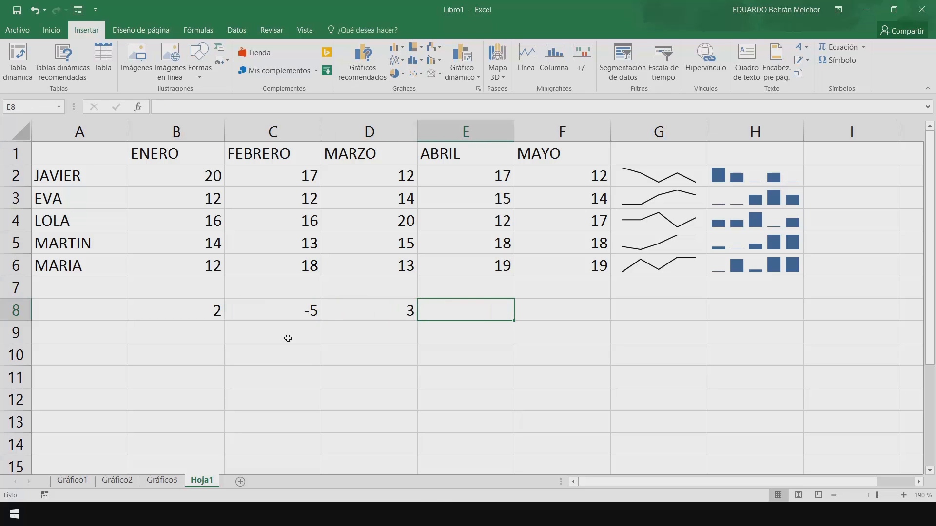
{"action": "type", "text": "-2"}
{"action": "key", "text": "Tab"}
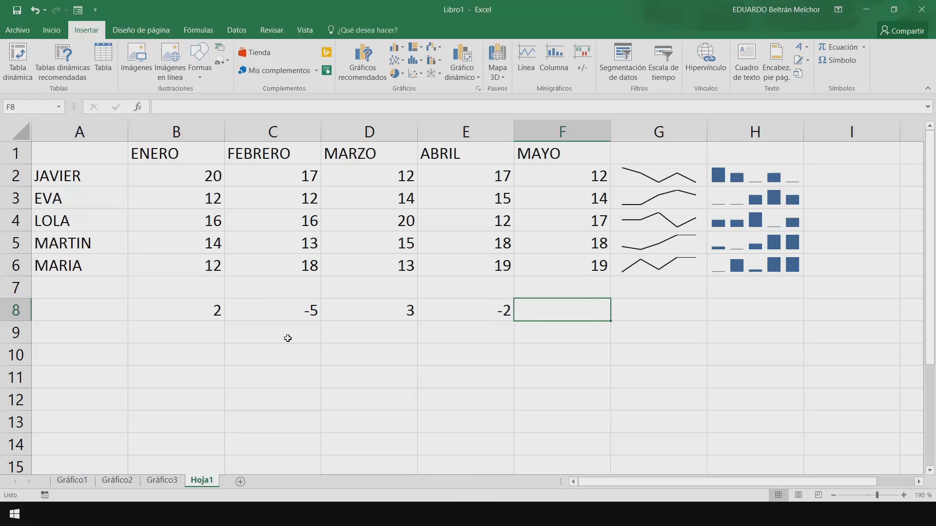
{"action": "type", "text": "8"}
Insert a win/loss sparkline in G8 from the data range B8:F8.
{"action": "left_click", "coordinate": [639, 307]}
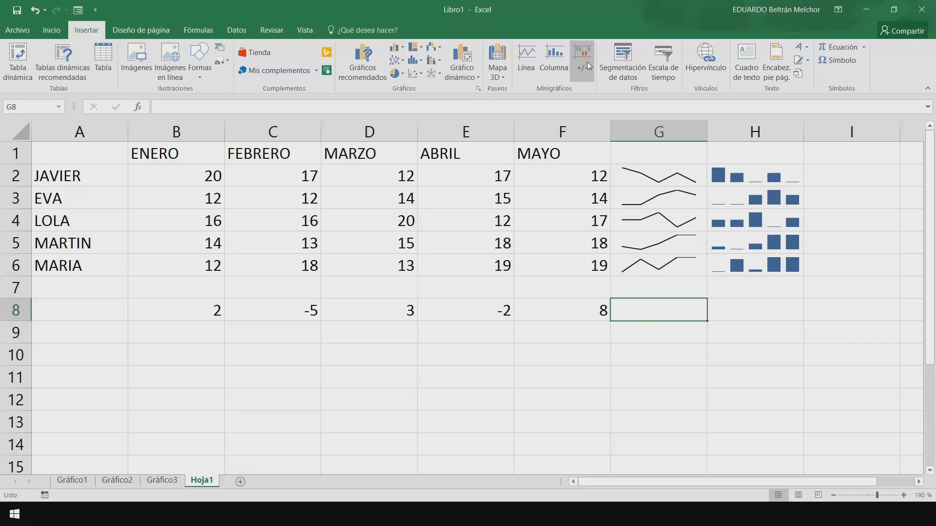
{"action": "left_click", "coordinate": [588, 61]}
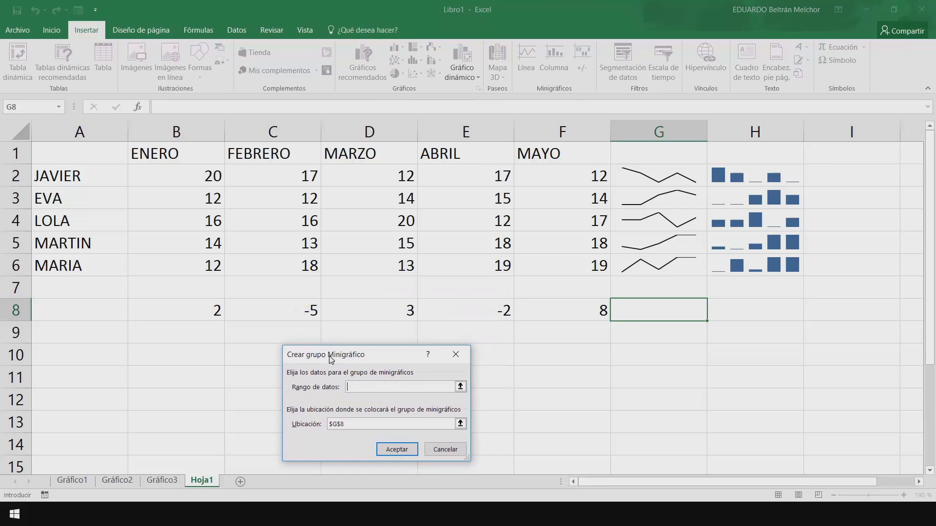
{"action": "left_click_drag", "start_coordinate": [198, 309], "coordinate": [590, 310]}
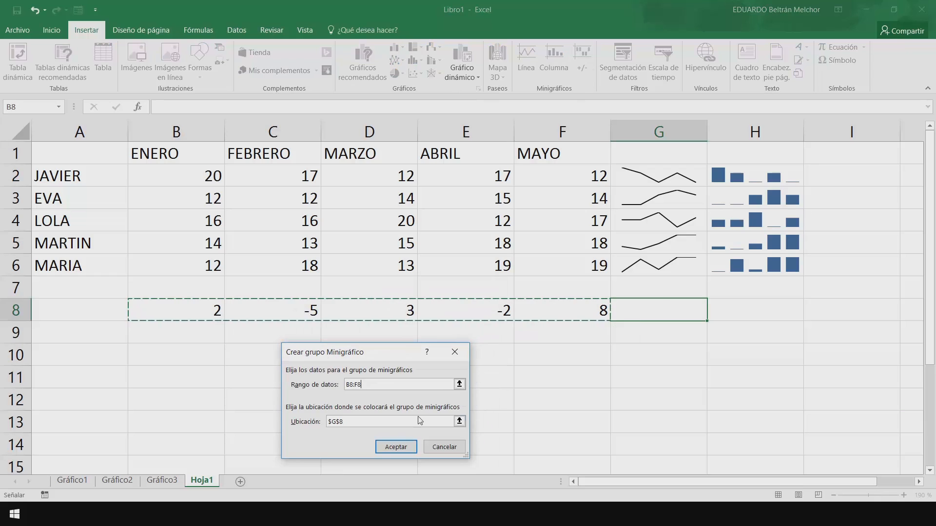
{"action": "left_click", "coordinate": [396, 447]}
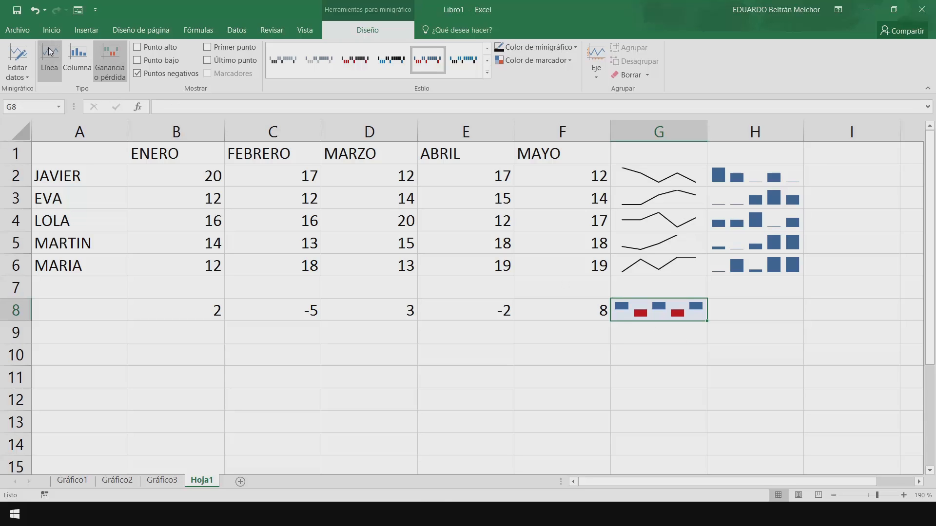
{"action": "left_click", "coordinate": [86, 30]}
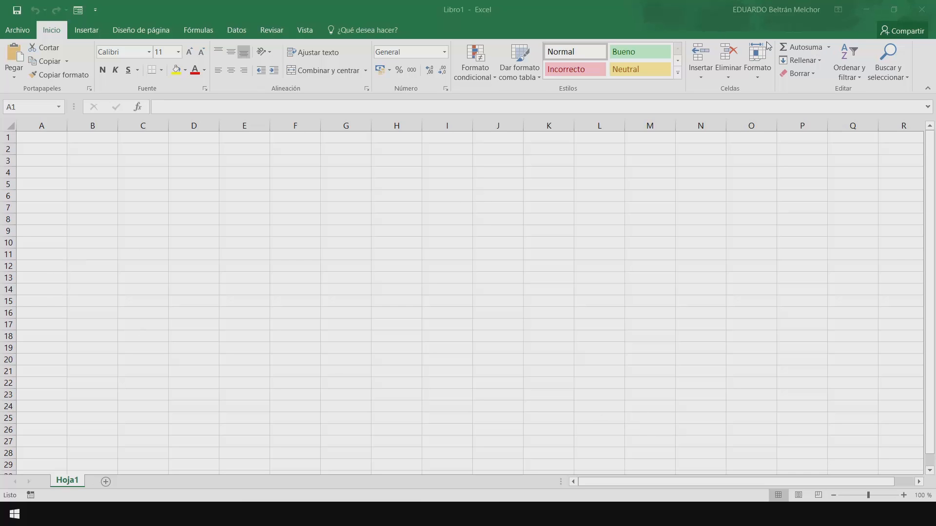
{"action": "left_click", "coordinate": [829, 46]}
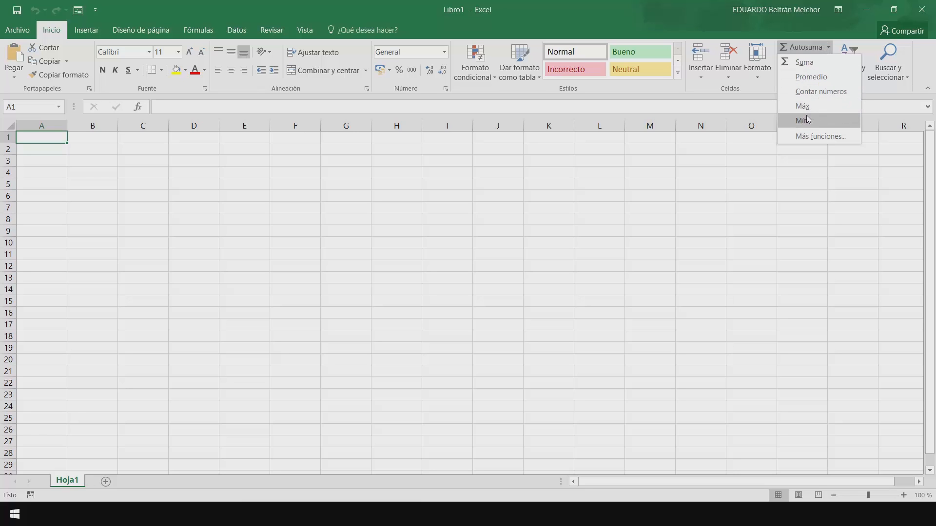
{"action": "left_click", "coordinate": [595, 10]}
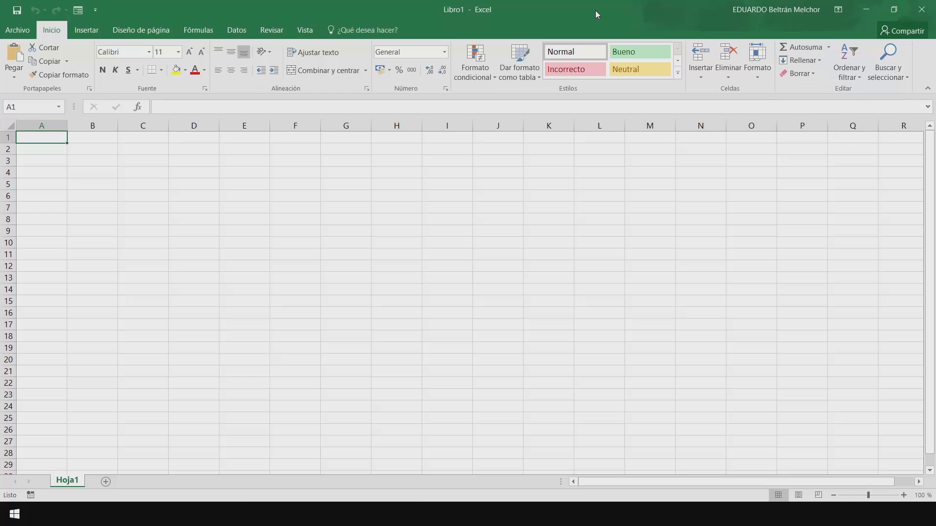
Enter the values 4564, 54, 45, 454 and 545 in cells B2 to B6 of the blank sheet.
{"action": "left_click", "coordinate": [149, 155]}
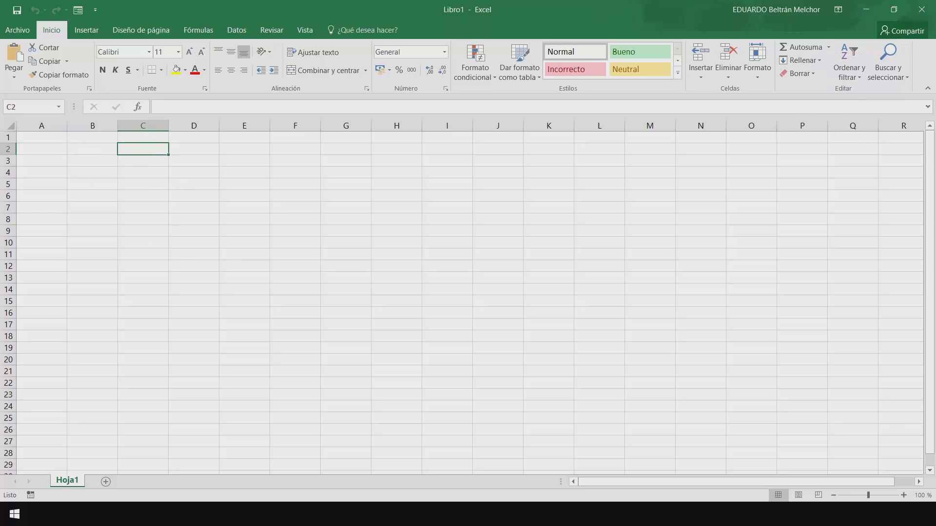
{"action": "left_click", "coordinate": [904, 495]}
{"action": "left_click", "coordinate": [903, 495]}
{"action": "left_click", "coordinate": [904, 496]}
{"action": "left_click", "coordinate": [904, 495]}
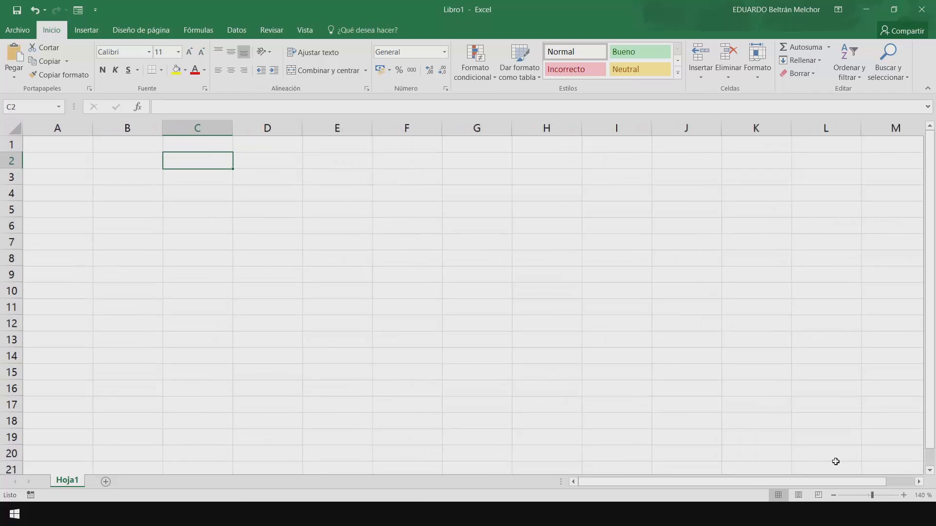
{"action": "left_click", "coordinate": [125, 164]}
{"action": "type", "text": "4564"}
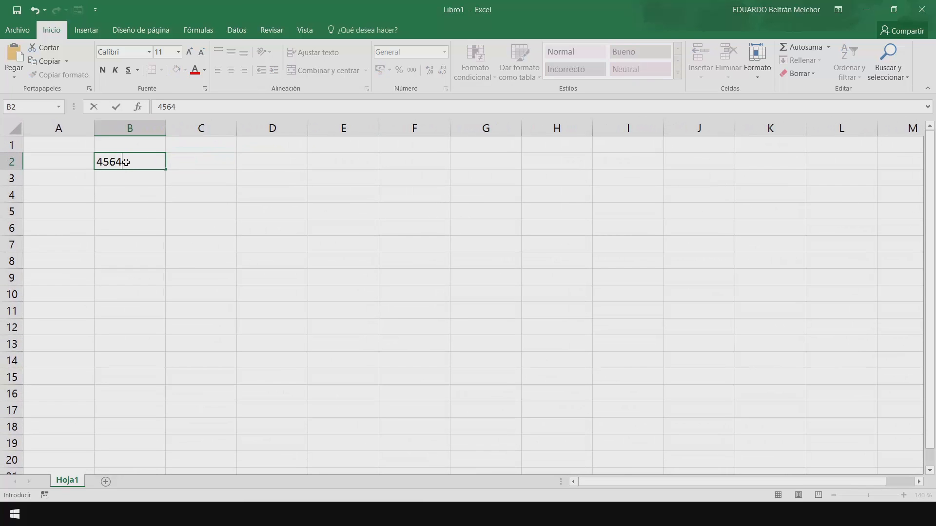
{"action": "key", "text": "Return"}
{"action": "type", "text": "54"}
{"action": "key", "text": "Return"}
{"action": "type", "text": "45"}
{"action": "key", "text": "Return"}
{"action": "type", "text": "454"}
{"action": "key", "text": "Return"}
{"action": "type", "text": "45"}
{"action": "key", "text": "Return"}
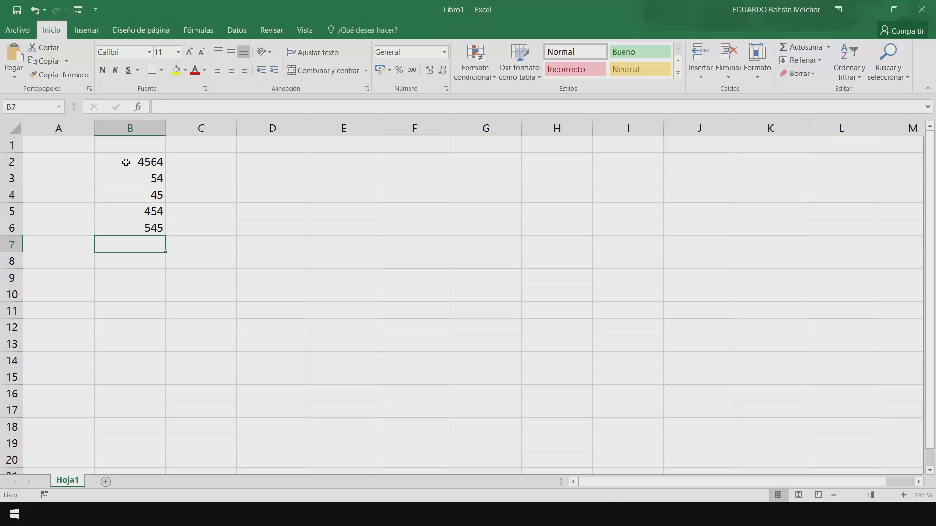
Total the range B2:B6 in cell B7 with the AutoSum function SUMA.
{"action": "left_click", "coordinate": [799, 48]}
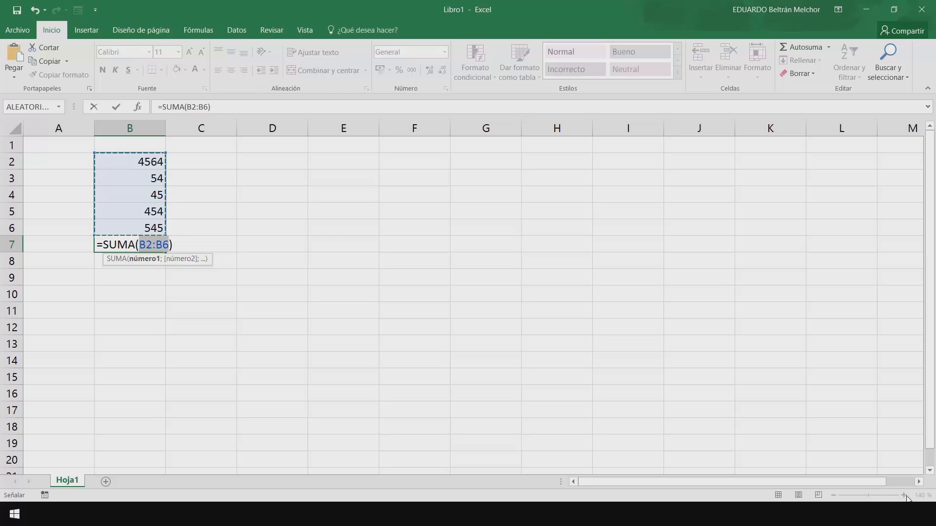
{"action": "key", "text": "Return"}
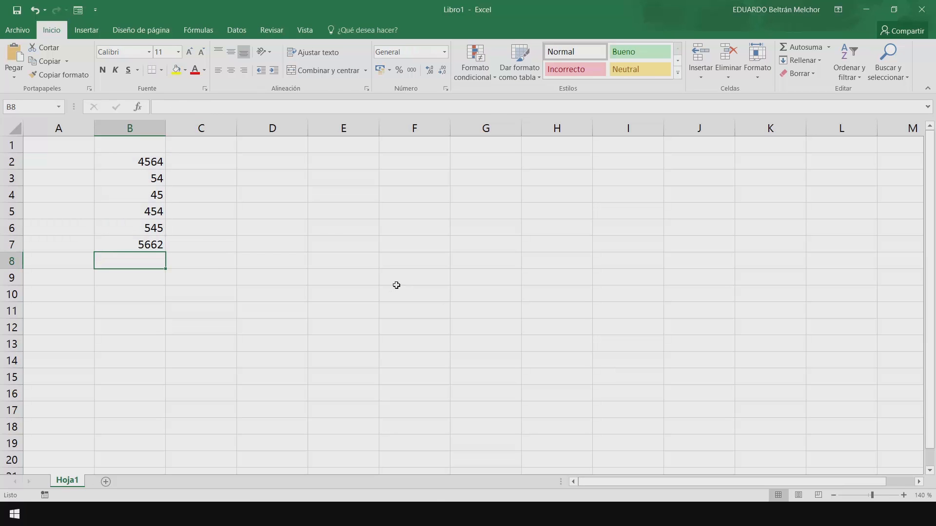
{"action": "left_click", "coordinate": [904, 495]}
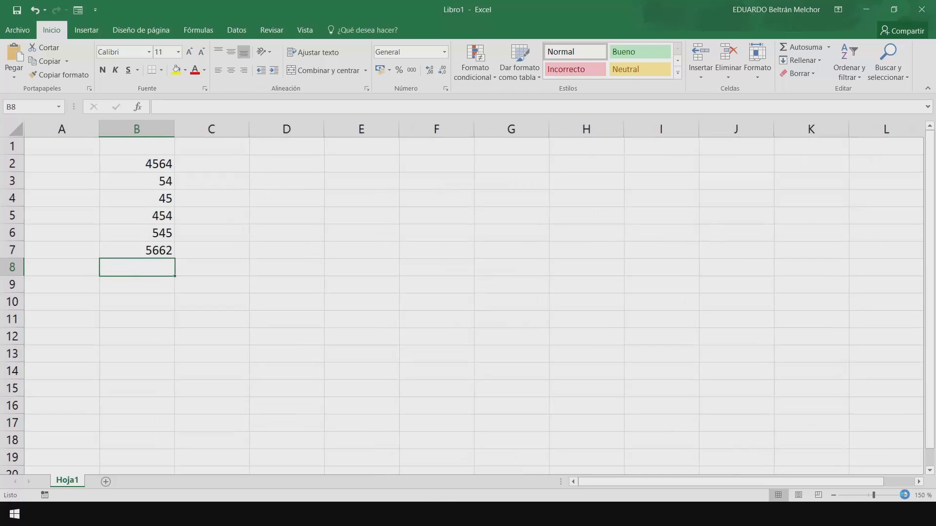
{"action": "left_click", "coordinate": [904, 495]}
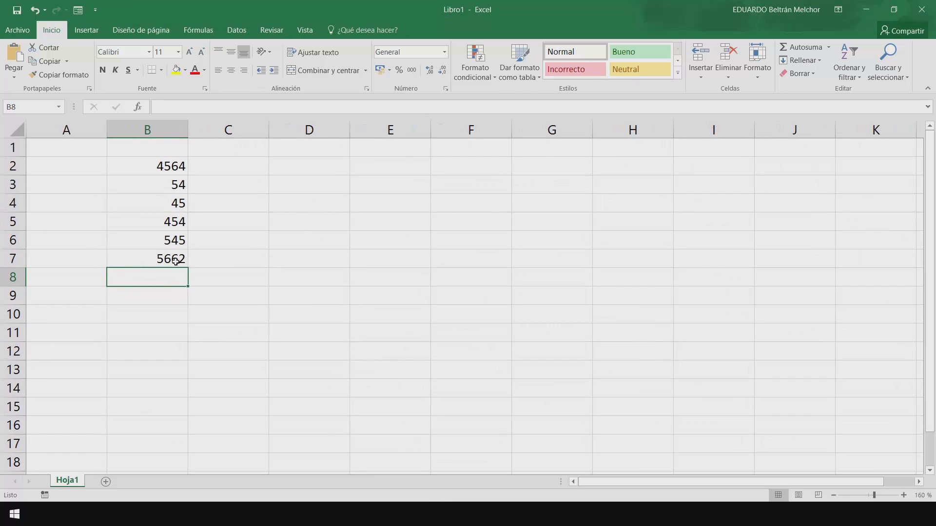
Copy the values in B2:B6 into columns C, D, E and F starting at row 2, then clear the copy marquee.
{"action": "left_click_drag", "start_coordinate": [164, 166], "coordinate": [171, 238]}
{"action": "key", "text": "ctrl+c"}
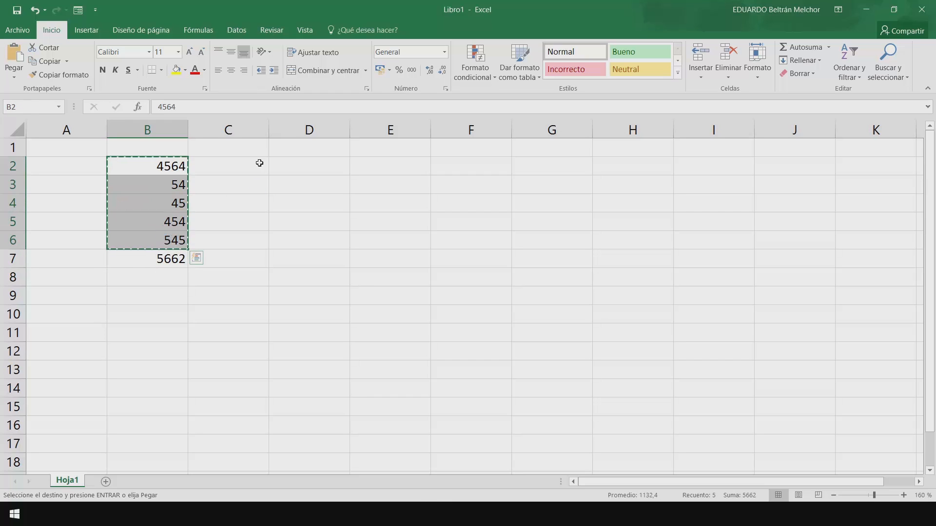
{"action": "left_click", "coordinate": [246, 162]}
{"action": "key", "text": "ctrl+v"}
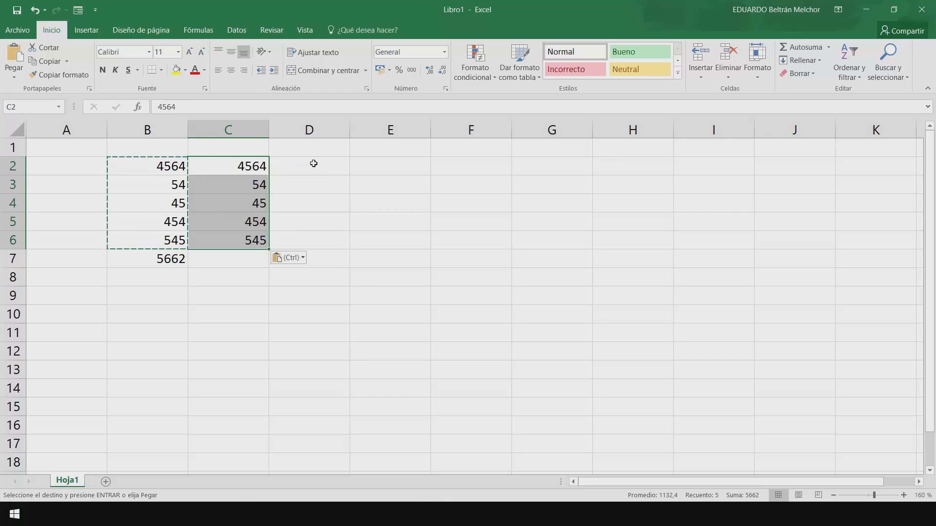
{"action": "left_click", "coordinate": [311, 163]}
{"action": "key", "text": "ctrl+v"}
{"action": "left_click", "coordinate": [399, 166]}
{"action": "key", "text": "ctrl+v"}
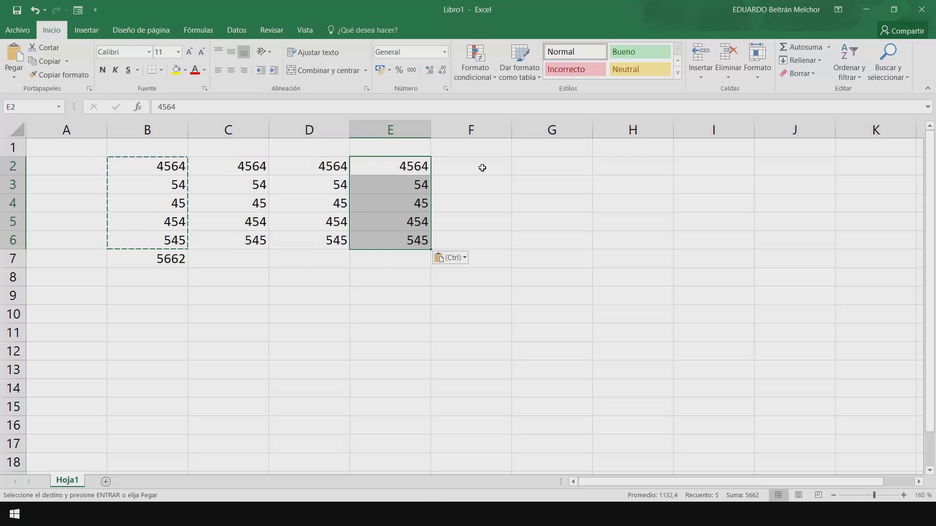
{"action": "left_click", "coordinate": [482, 167]}
{"action": "key", "text": "ctrl+v"}
{"action": "left_click", "coordinate": [168, 259]}
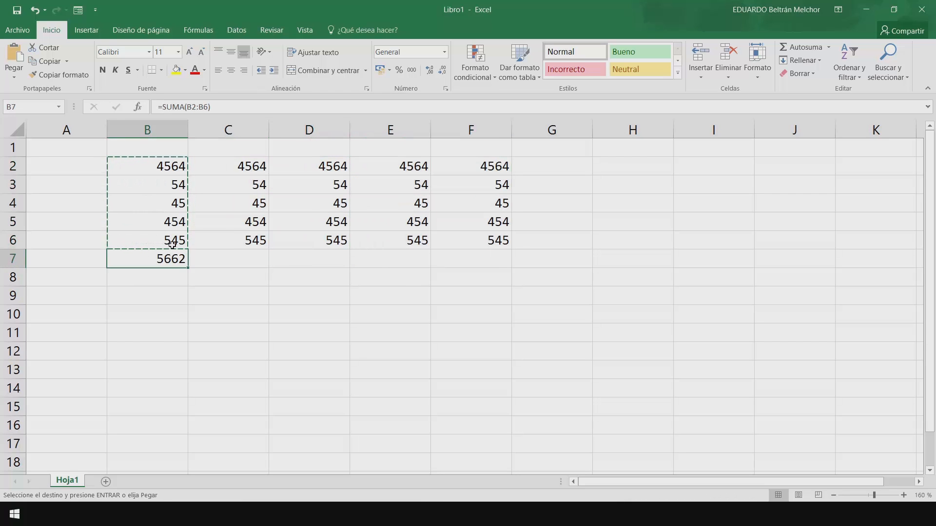
{"action": "key", "text": "Escape"}
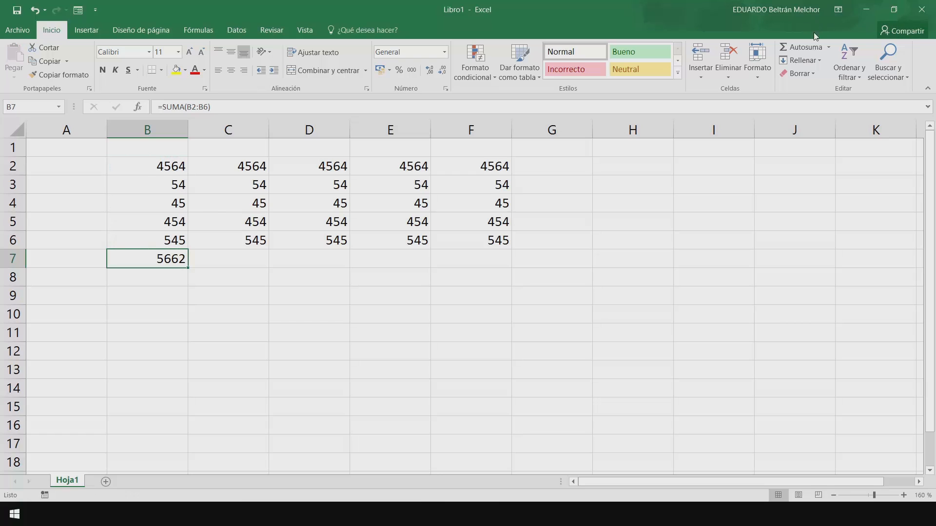
{"action": "left_click", "coordinate": [828, 48]}
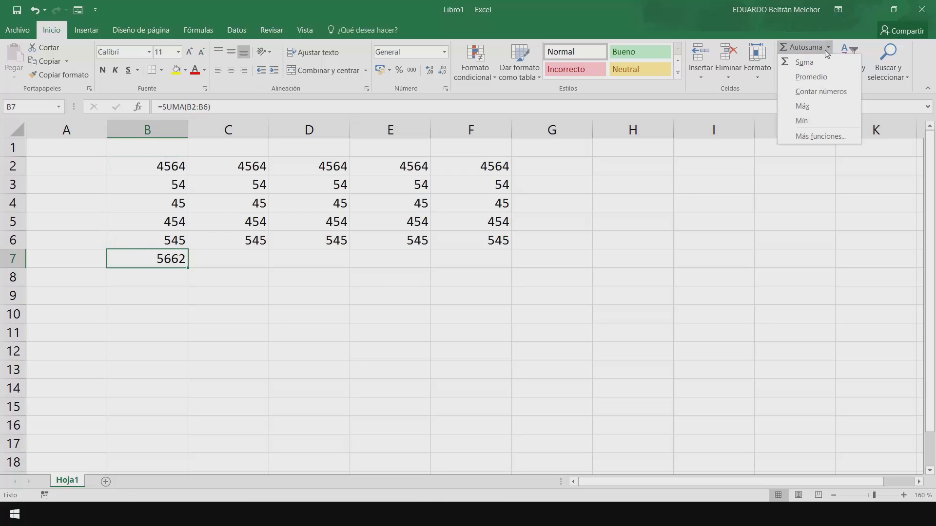
{"action": "left_click", "coordinate": [552, 8]}
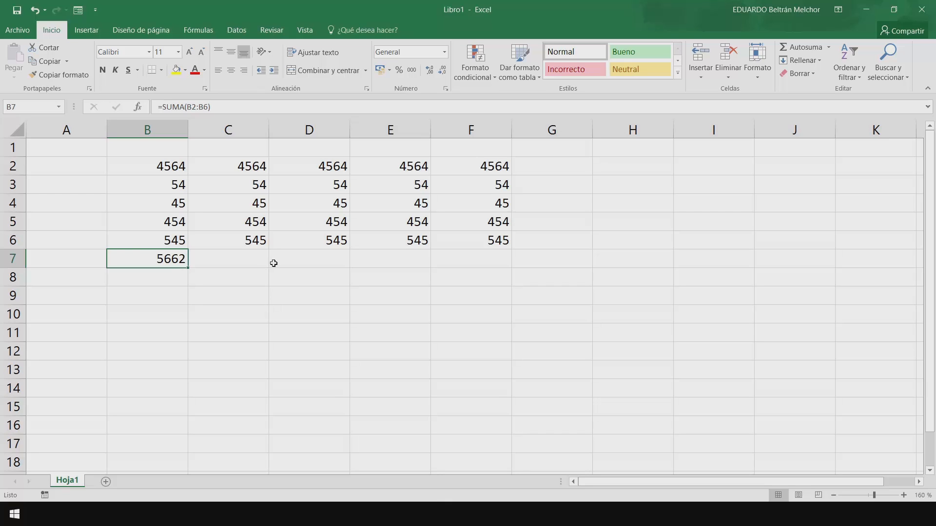
Average the range C2:C6 in cell C7 with the AutoSum function PROMEDIO.
{"action": "left_click", "coordinate": [250, 263]}
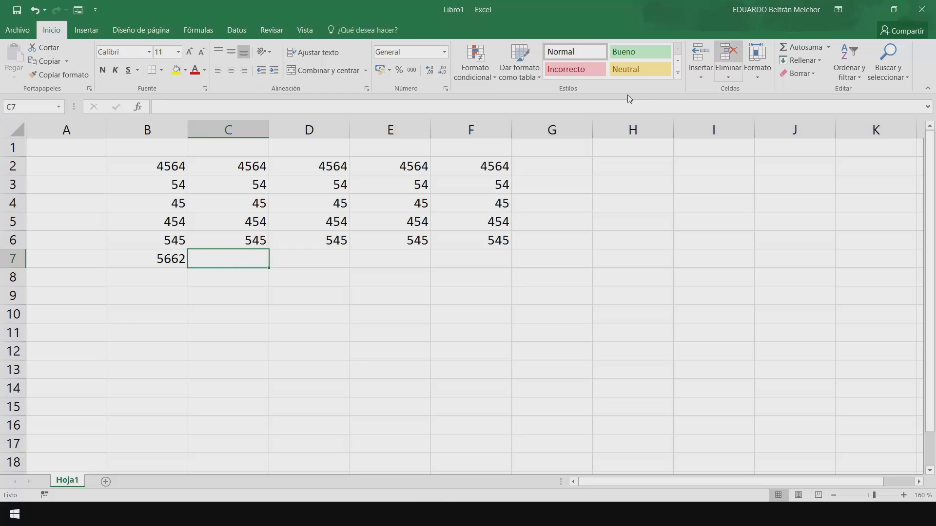
{"action": "left_click", "coordinate": [829, 47]}
{"action": "left_click", "coordinate": [812, 76]}
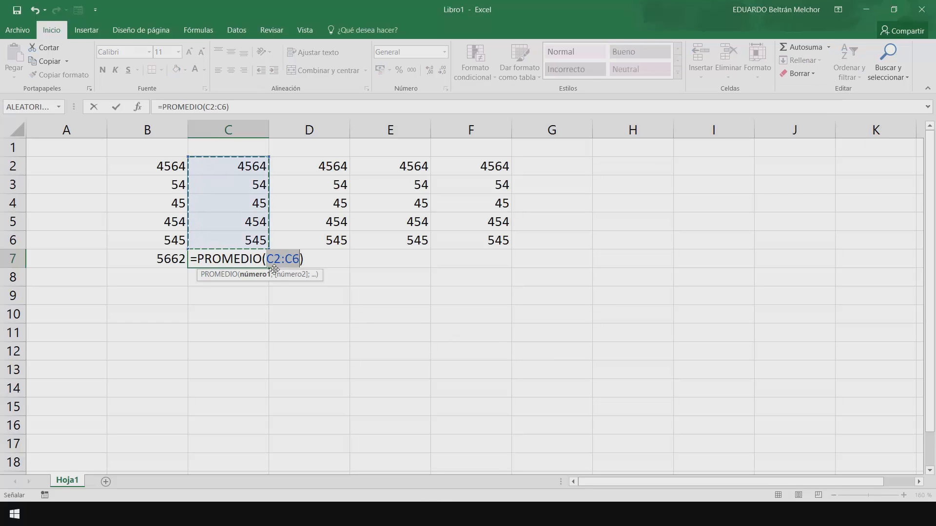
{"action": "key", "text": "Return"}
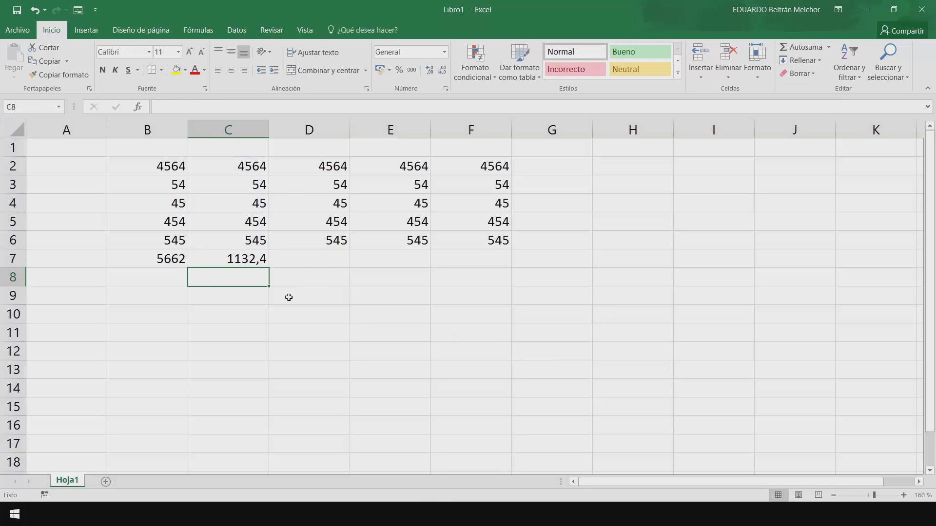
{"action": "key", "text": "Up"}
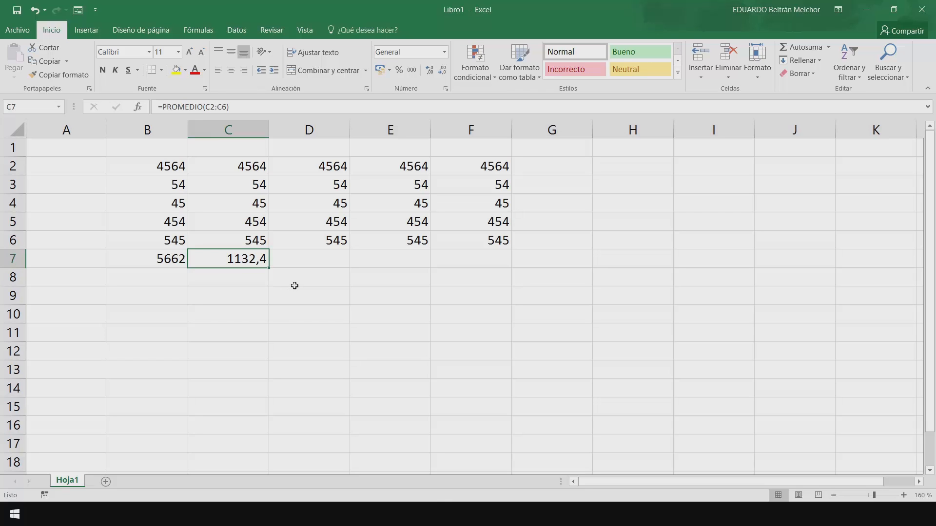
Change the value in cell C2 to 45.
{"action": "left_click", "coordinate": [252, 168]}
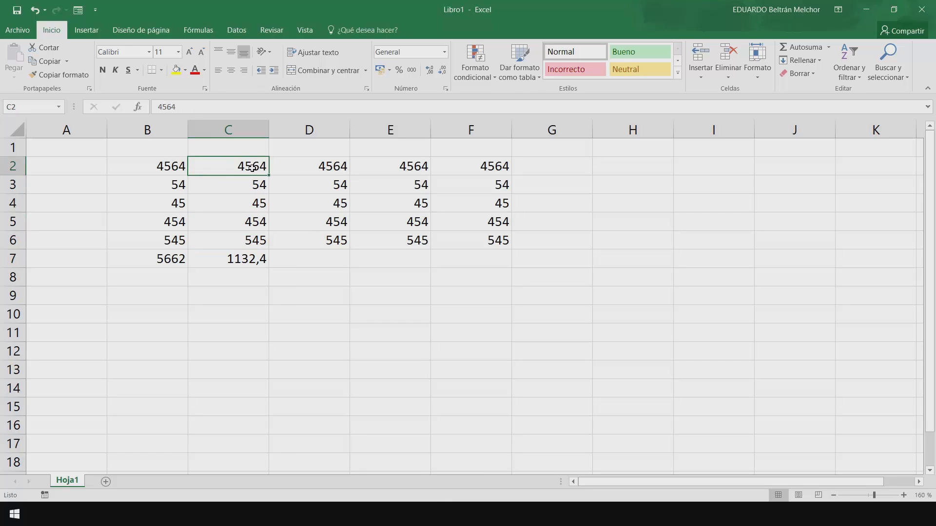
{"action": "key", "text": "BackSpace"}
{"action": "type", "text": "45"}
{"action": "key", "text": "Return"}
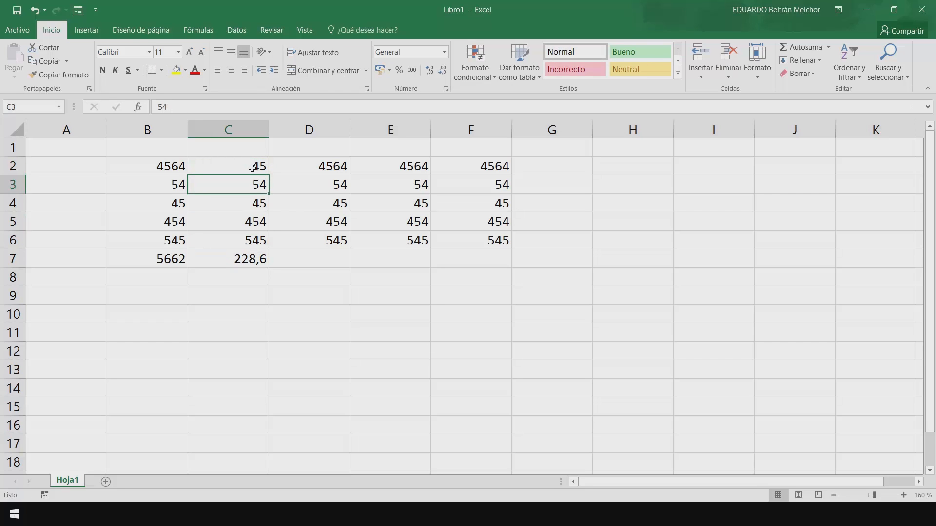
Count the numbers in D2:D6 in cell D7 with the AutoSum function CONTAR.
{"action": "left_click", "coordinate": [328, 262]}
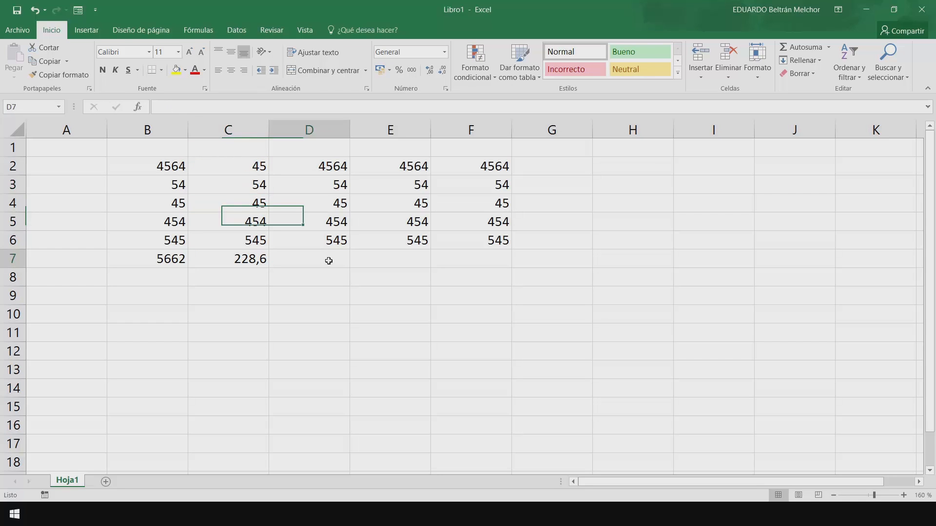
{"action": "left_click", "coordinate": [829, 47]}
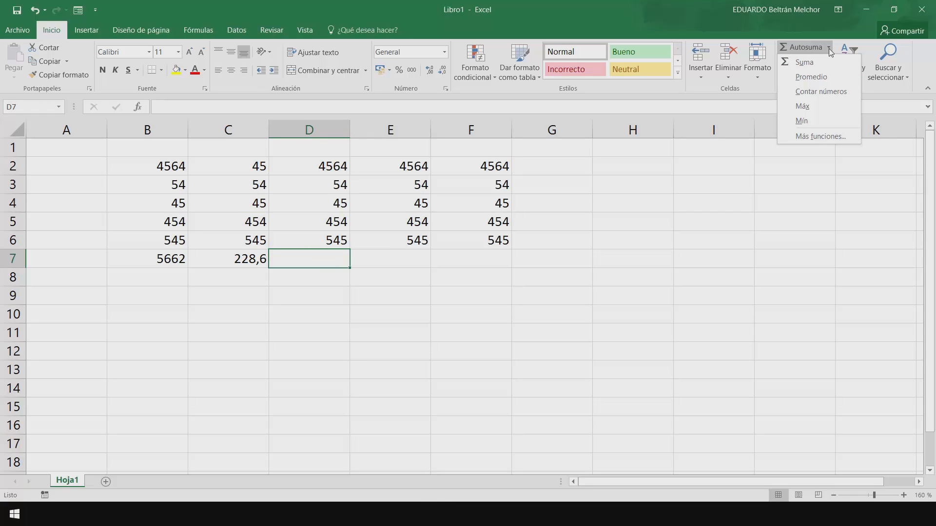
{"action": "left_click", "coordinate": [573, 13]}
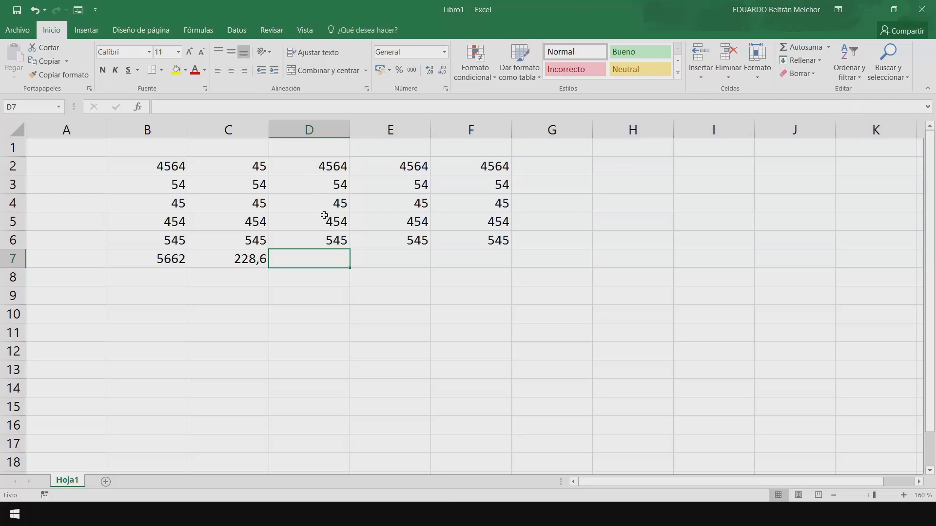
{"action": "left_click", "coordinate": [830, 48]}
{"action": "left_click", "coordinate": [817, 91]}
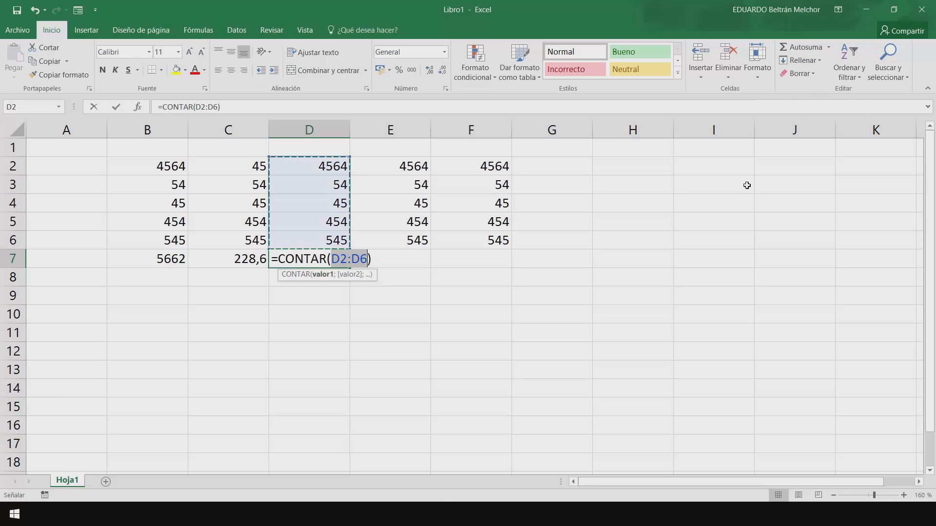
{"action": "key", "text": "Return"}
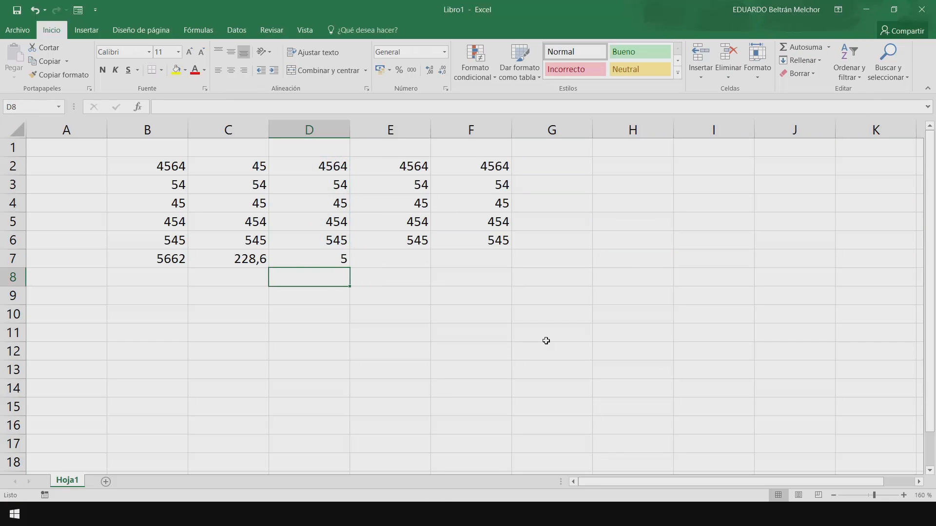
Copy the values in F2:F6 into column H starting at cell H2.
{"action": "left_click", "coordinate": [648, 166]}
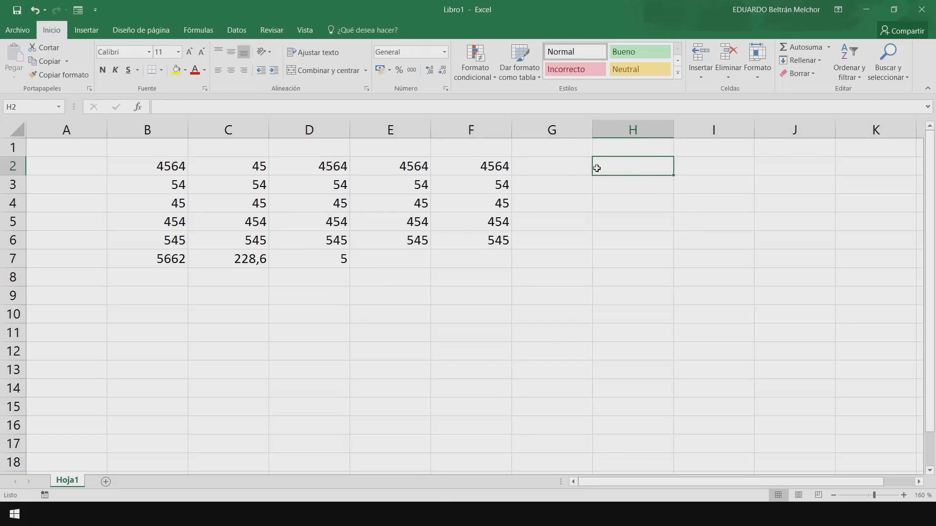
{"action": "left_click_drag", "start_coordinate": [493, 172], "coordinate": [499, 239]}
{"action": "key", "text": "ctrl+c"}
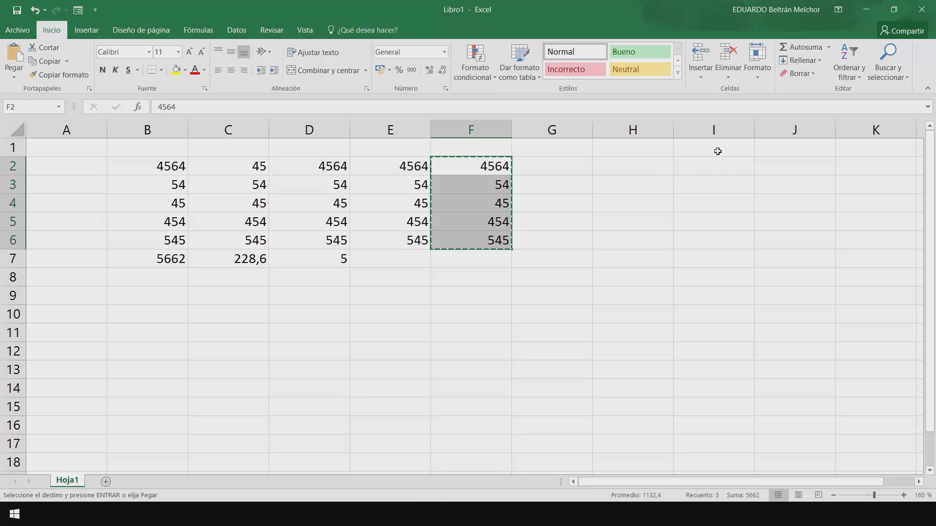
{"action": "left_click", "coordinate": [648, 165]}
{"action": "key", "text": "ctrl+v"}
Enter the letters A, B and C in cells H7 to H9 below the copied numbers.
{"action": "left_click", "coordinate": [652, 259]}
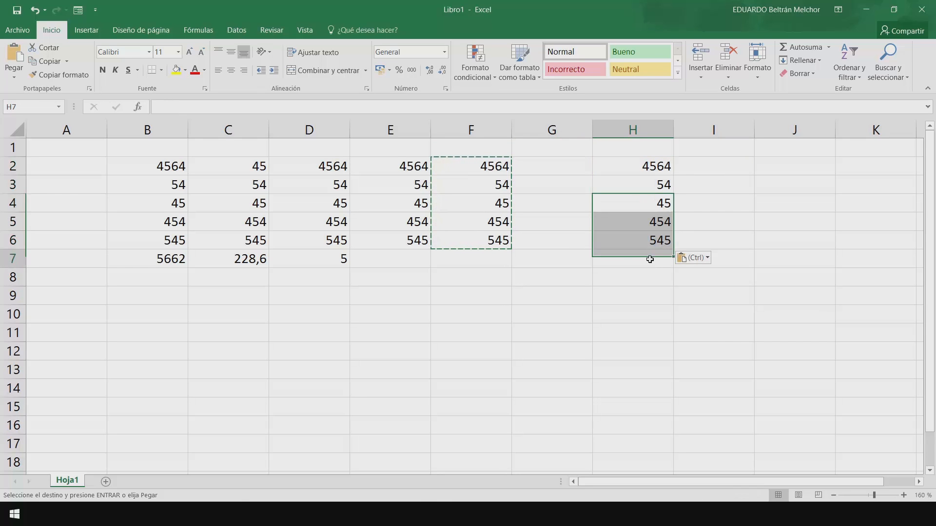
{"action": "type", "text": "A"}
{"action": "key", "text": "Return"}
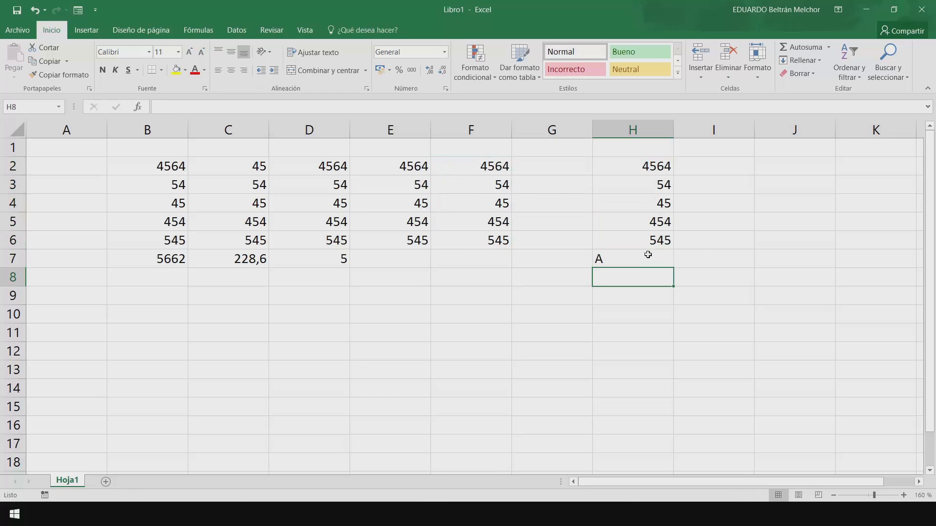
{"action": "type", "text": "B"}
{"action": "key", "text": "Return"}
{"action": "type", "text": "X"}
{"action": "key", "text": "BackSpace"}
{"action": "type", "text": "C"}
{"action": "key", "text": "Return"}
{"action": "key", "text": "Up"}
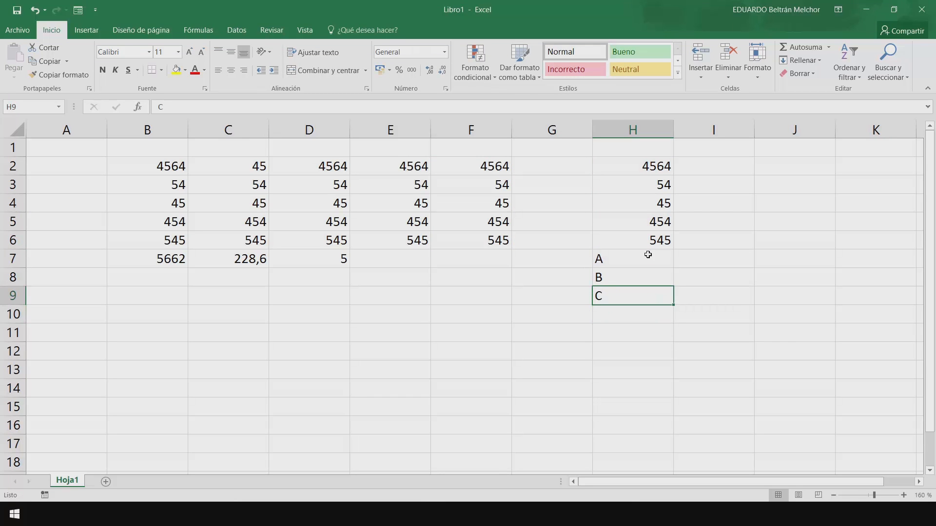
Count the numbers in the mixed range H2:H9 in cell H10 with the AutoSum function CONTAR.
{"action": "left_click", "coordinate": [653, 314]}
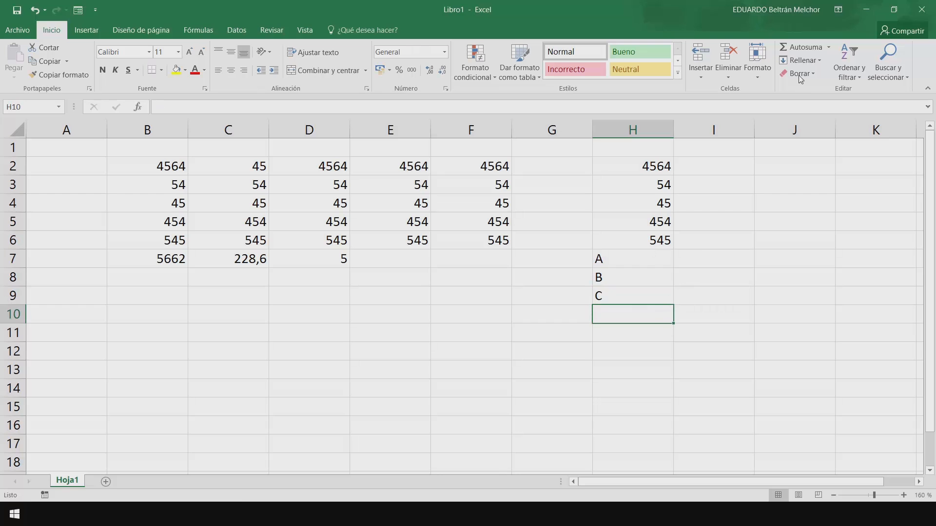
{"action": "left_click", "coordinate": [829, 47]}
{"action": "left_click", "coordinate": [823, 90]}
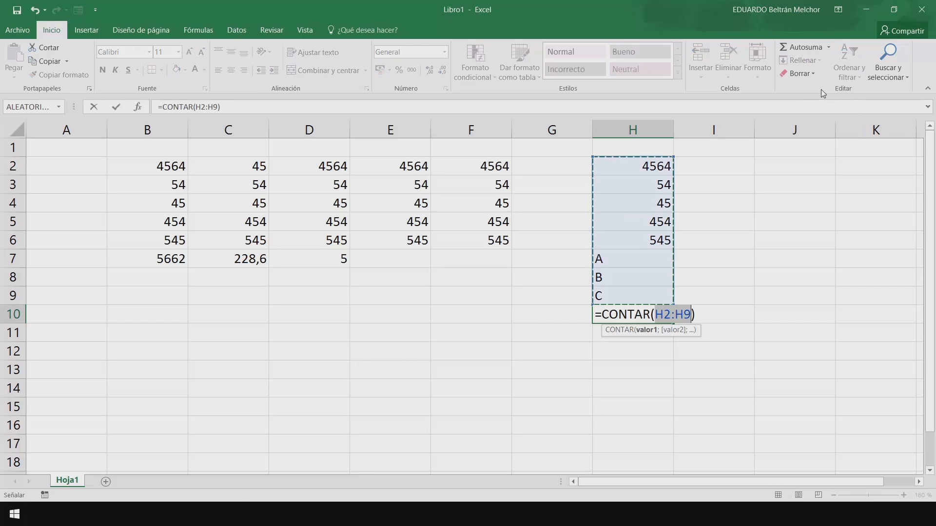
{"action": "key", "text": "Return"}
{"action": "key", "text": "Up"}
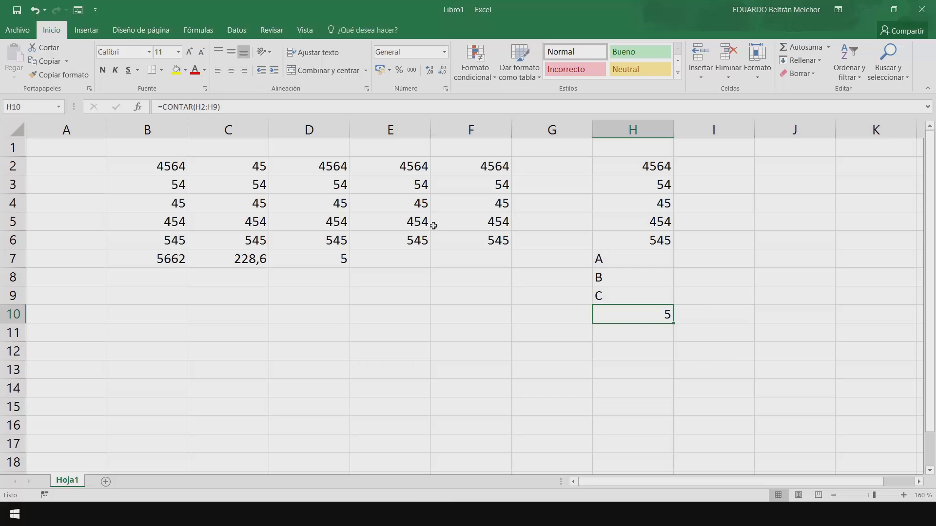
Find the maximum of E2:E6 in cell E7 with the AutoSum function MAX.
{"action": "left_click", "coordinate": [408, 263]}
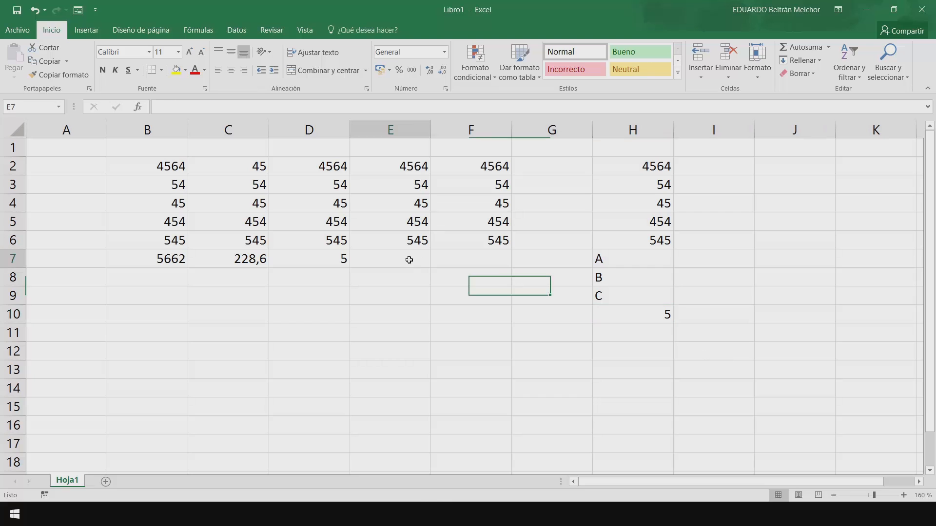
{"action": "left_click", "coordinate": [829, 47]}
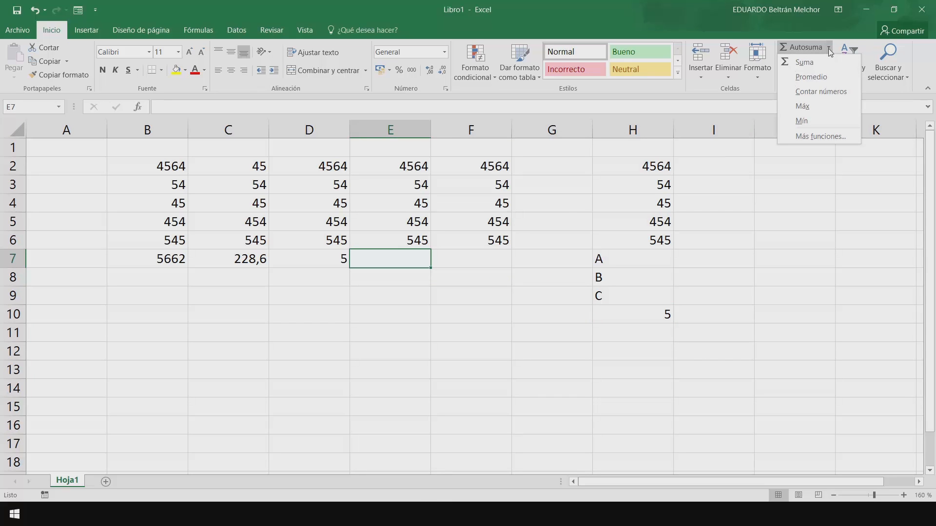
{"action": "left_click", "coordinate": [807, 105]}
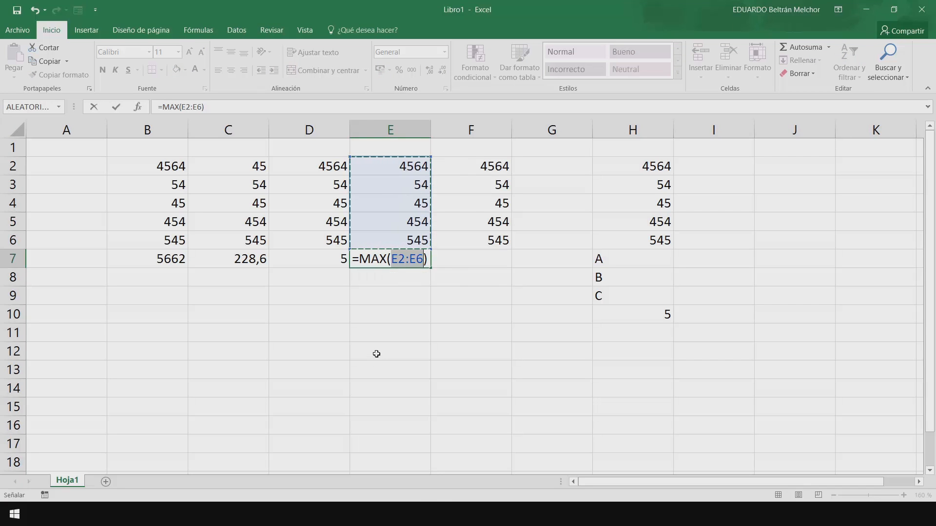
{"action": "key", "text": "ctrl+Return"}
Find the minimum of F2:F6 in cell F7 with the AutoSum function MIN.
{"action": "key", "text": "Right"}
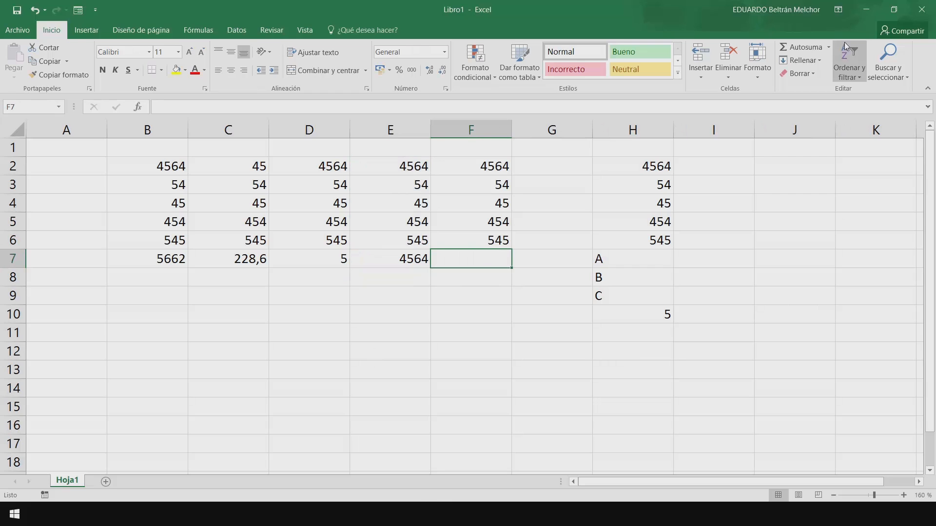
{"action": "left_click", "coordinate": [829, 48]}
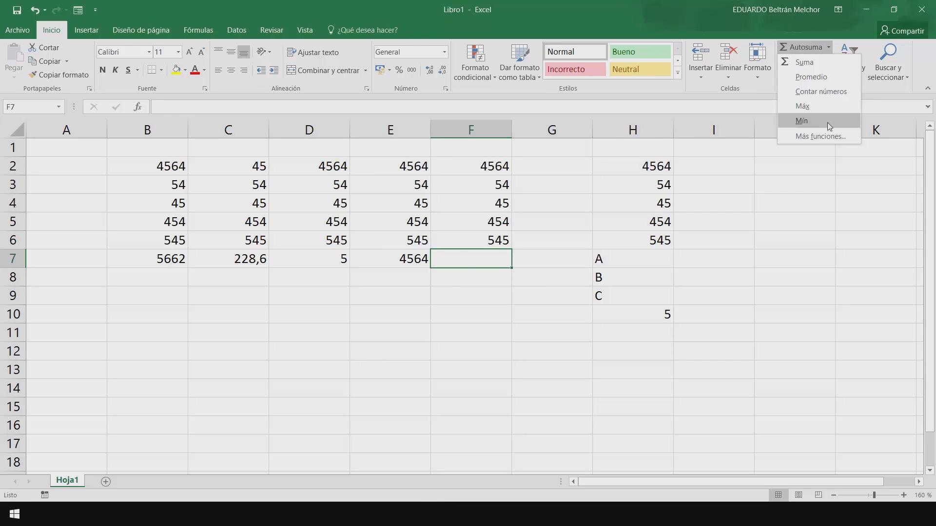
{"action": "left_click", "coordinate": [827, 121]}
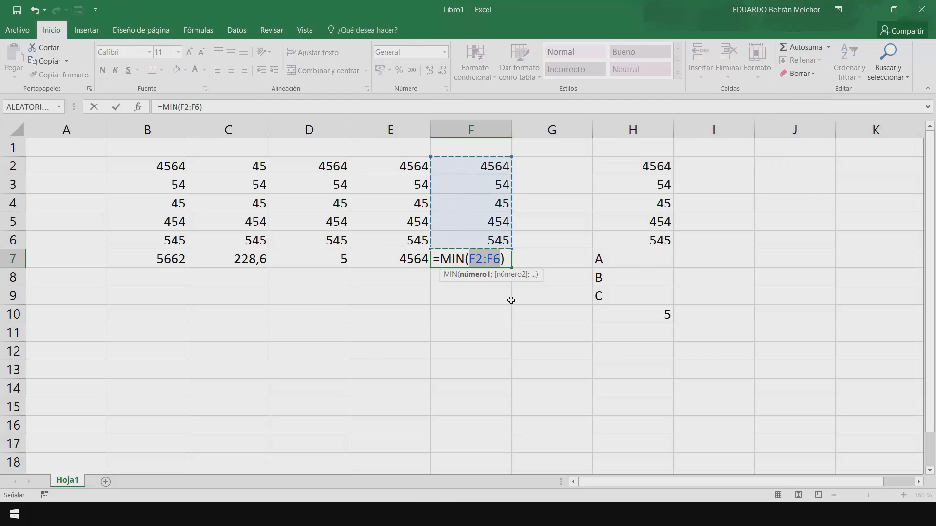
{"action": "key", "text": "Return"}
{"action": "key", "text": "Down"}
{"action": "key", "text": "Down"}
{"action": "key", "text": "Down"}
{"action": "key", "text": "Down"}
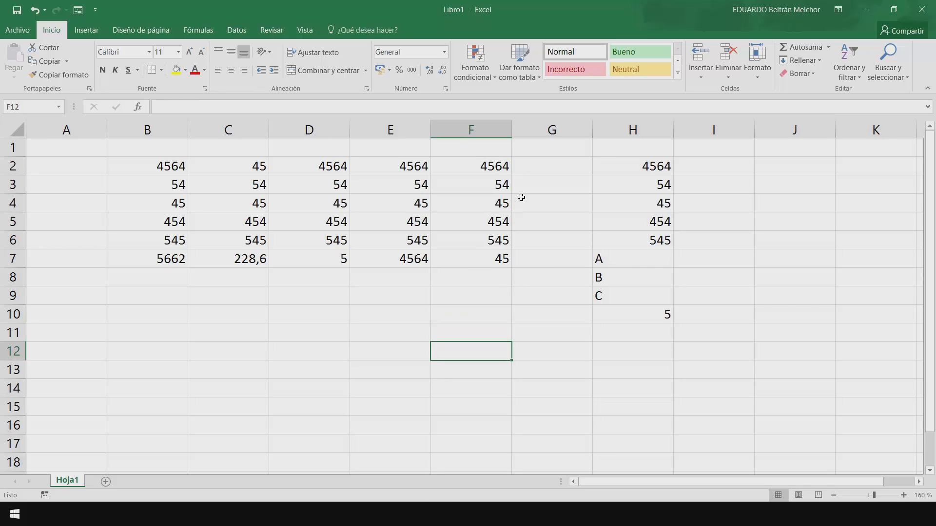
Average the row range B2:F2 in cell G2 with the AutoSum function PROMEDIO.
{"action": "left_click", "coordinate": [549, 166]}
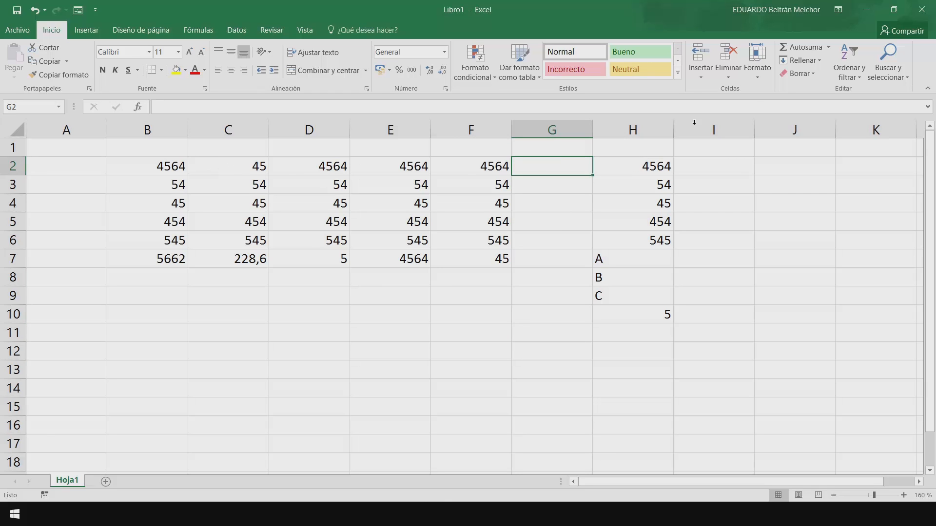
{"action": "left_click", "coordinate": [830, 47]}
{"action": "left_click", "coordinate": [811, 77]}
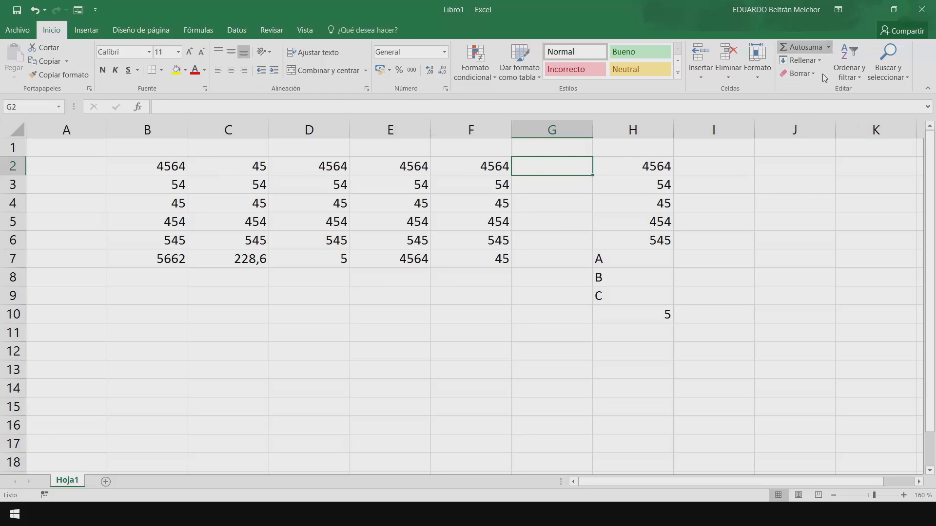
{"action": "key", "text": "Return"}
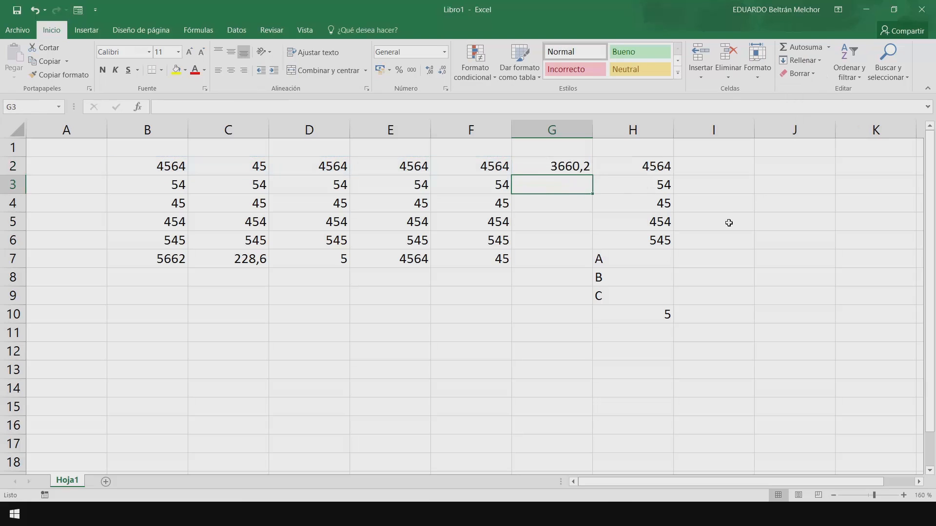
{"action": "key", "text": "Up"}
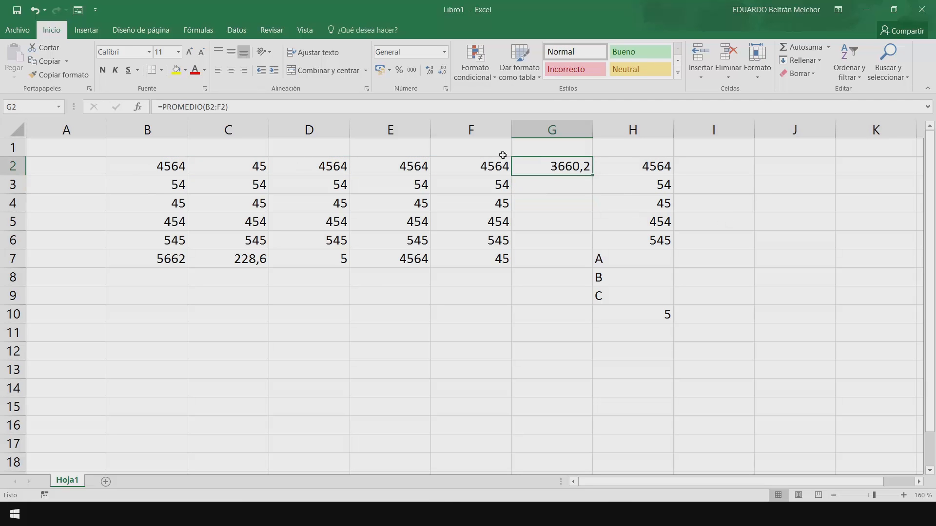
Start inserting a function in cell B13 and look through the recently used functions.
{"action": "left_click", "coordinate": [360, 315]}
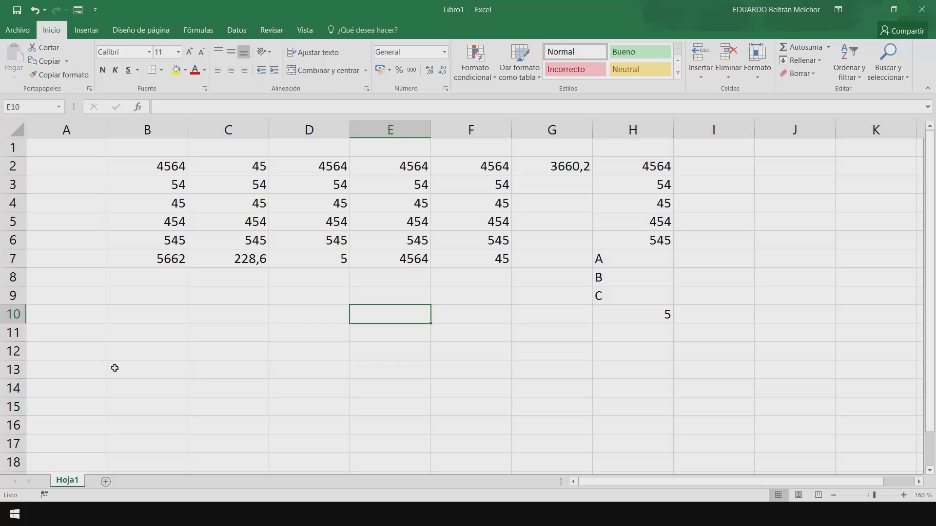
{"action": "left_click", "coordinate": [132, 366]}
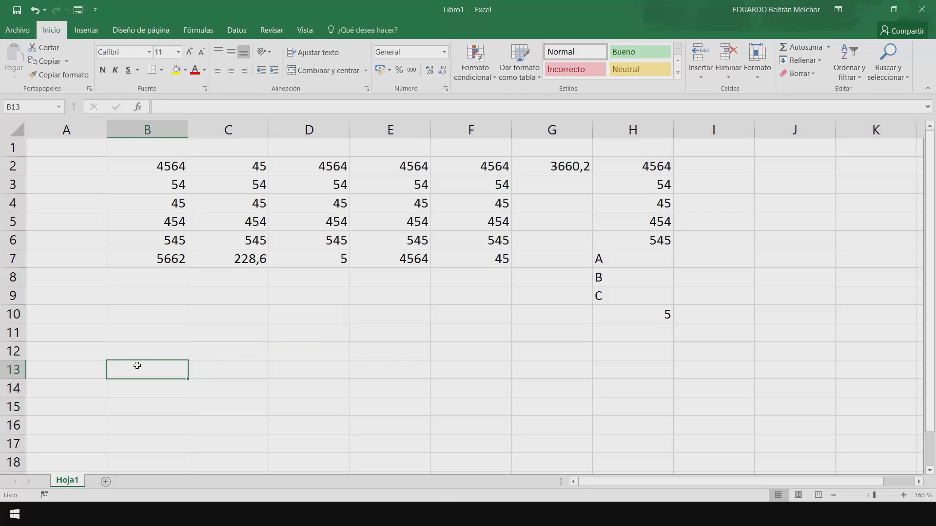
{"action": "left_click", "coordinate": [139, 107]}
{"action": "left_click_drag", "start_coordinate": [373, 279], "coordinate": [340, 162]}
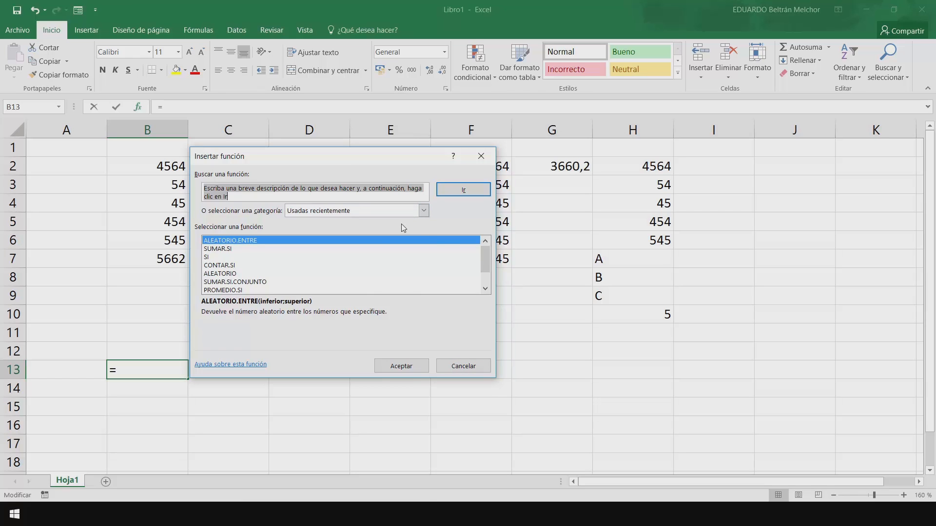
{"action": "scroll", "coordinate": [261, 268], "scroll_direction": "down", "scroll_amount": 2}
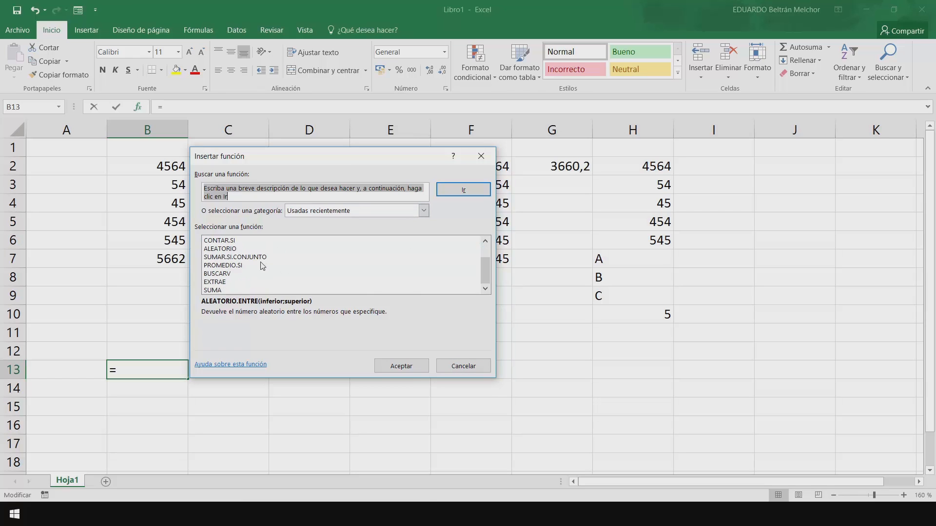
{"action": "scroll", "coordinate": [261, 268], "scroll_direction": "up", "scroll_amount": 2}
List the functions of the category Todo, look over the other function categories, and cancel the insertion in B13.
{"action": "left_click", "coordinate": [424, 210]}
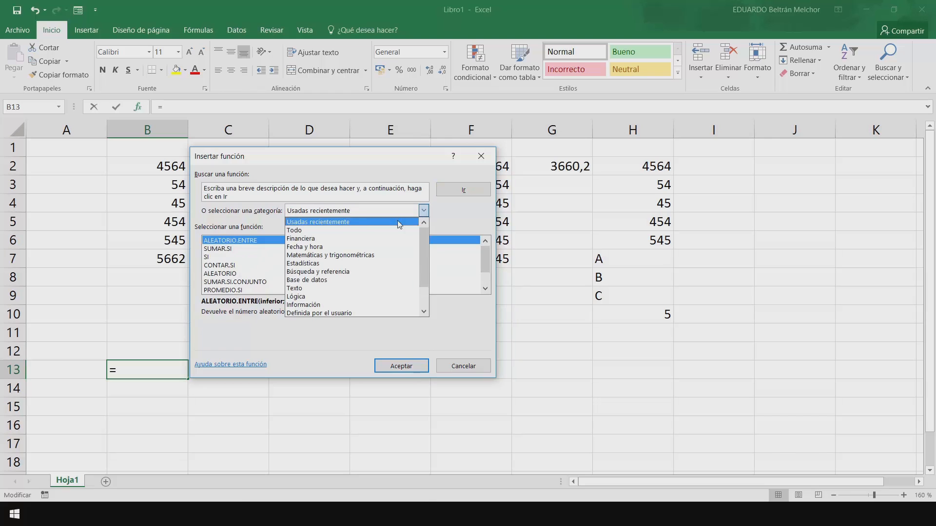
{"action": "left_click", "coordinate": [351, 231]}
{"action": "left_click_drag", "start_coordinate": [484, 251], "coordinate": [475, 233]}
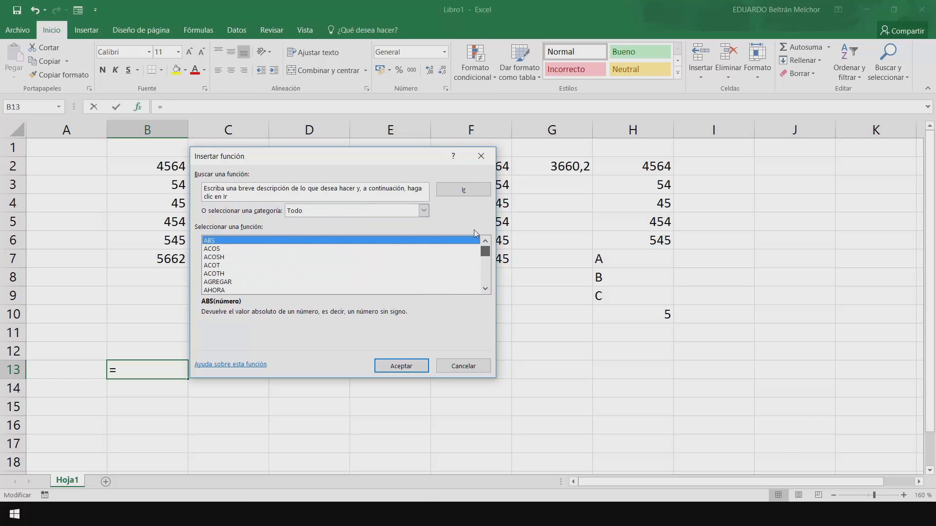
{"action": "left_click", "coordinate": [424, 210]}
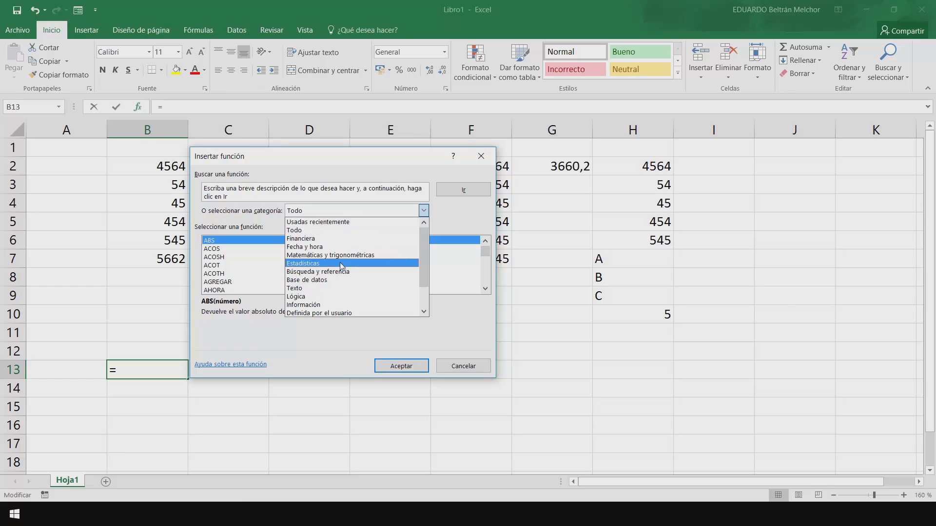
{"action": "left_click", "coordinate": [455, 221]}
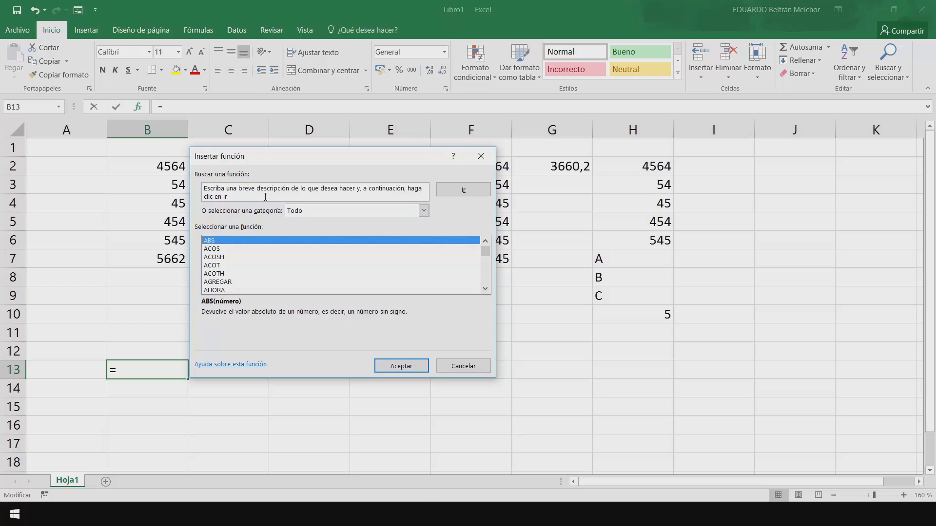
{"action": "left_click", "coordinate": [463, 367]}
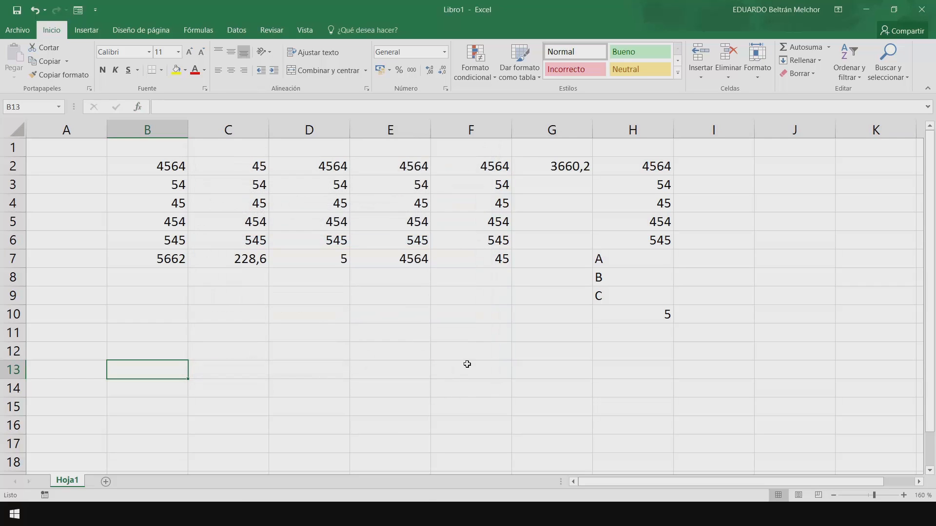
Open the Insert Function dialog for B13 through AutoSum's additional functions and close it without inserting anything.
{"action": "left_click", "coordinate": [829, 48]}
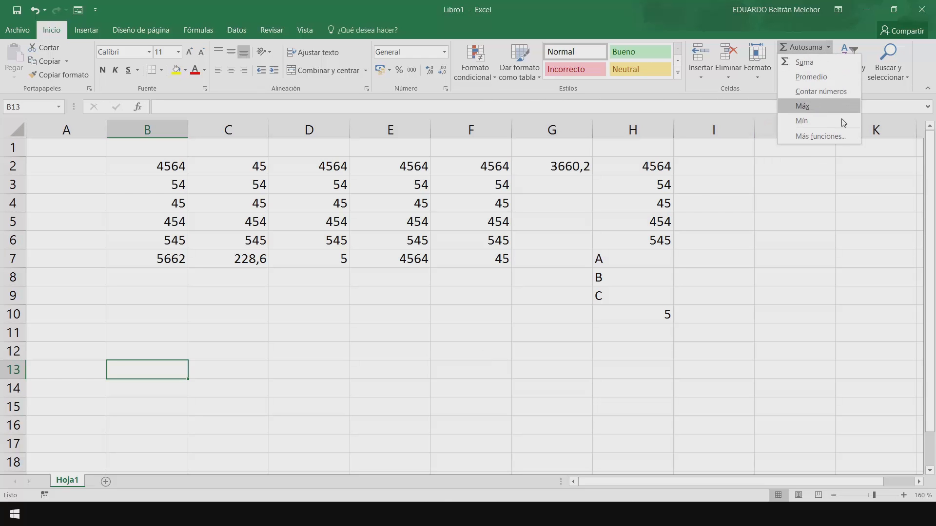
{"action": "left_click", "coordinate": [840, 137]}
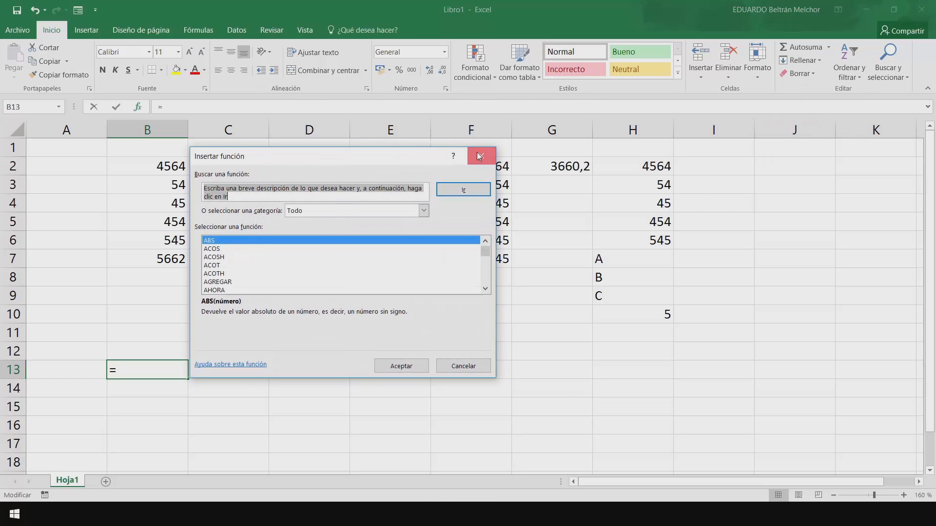
{"action": "left_click", "coordinate": [479, 156]}
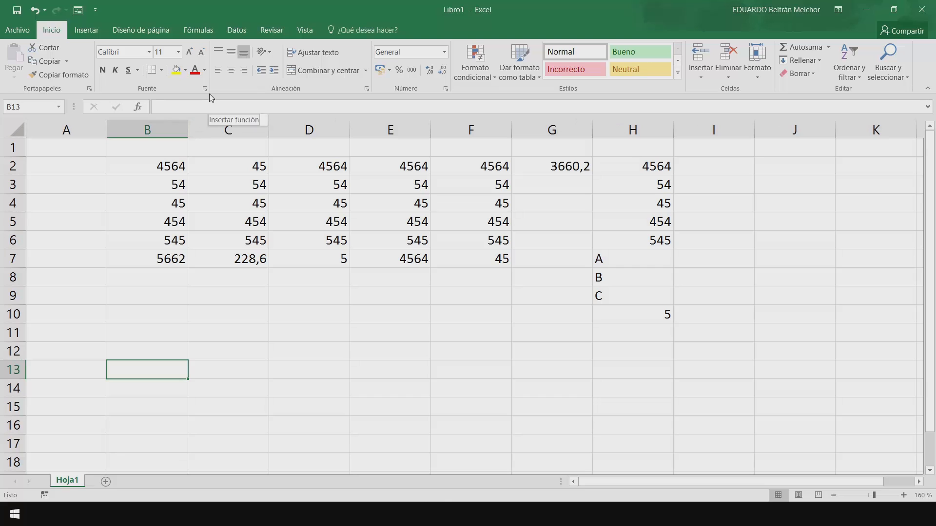
Examine the function library's recently used functions and the additional function categories, including Información.
{"action": "left_click", "coordinate": [208, 32]}
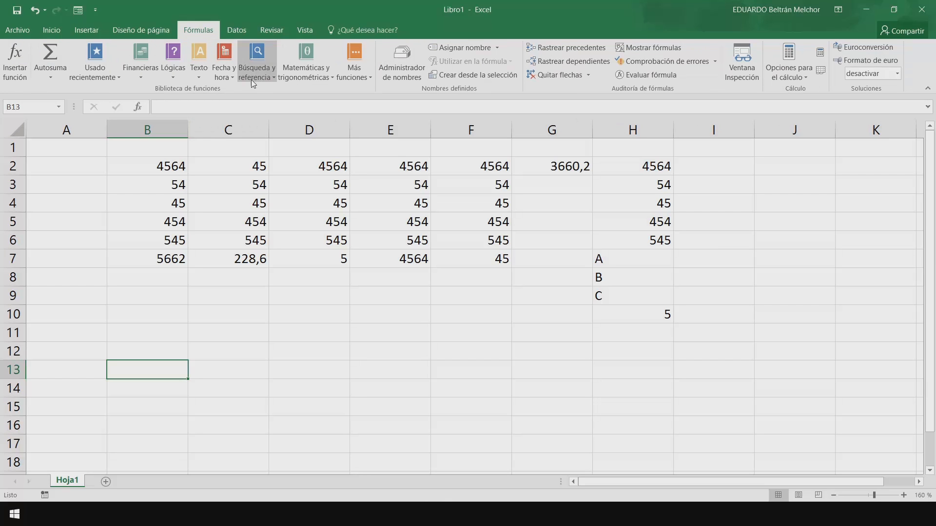
{"action": "left_click", "coordinate": [120, 77]}
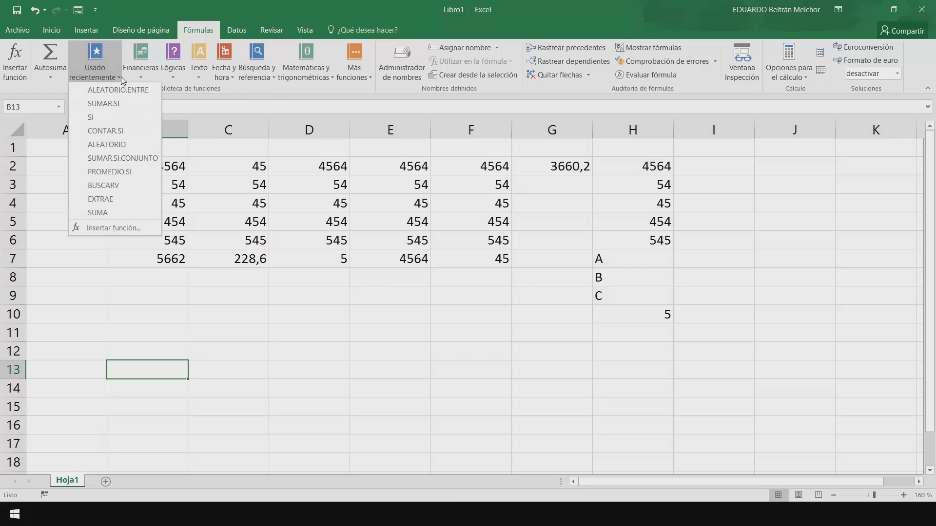
{"action": "left_click", "coordinate": [121, 77]}
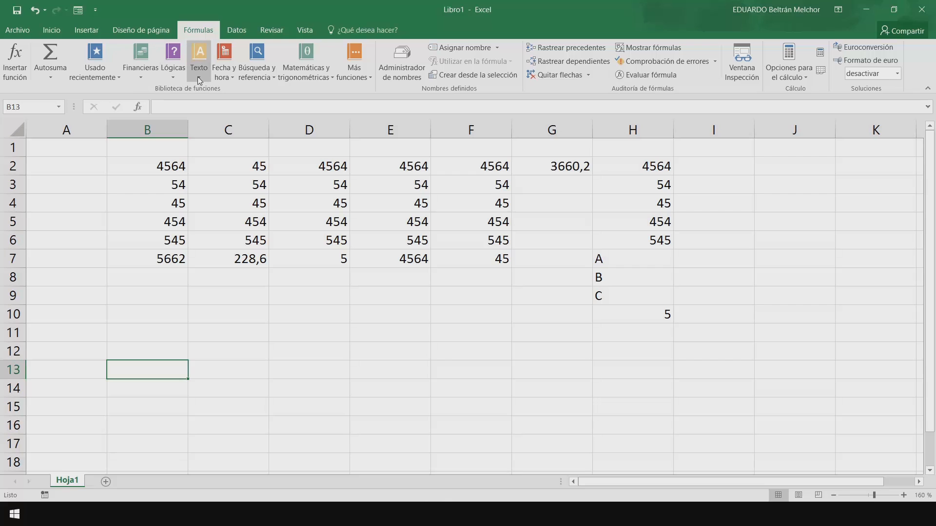
{"action": "left_click", "coordinate": [368, 78]}
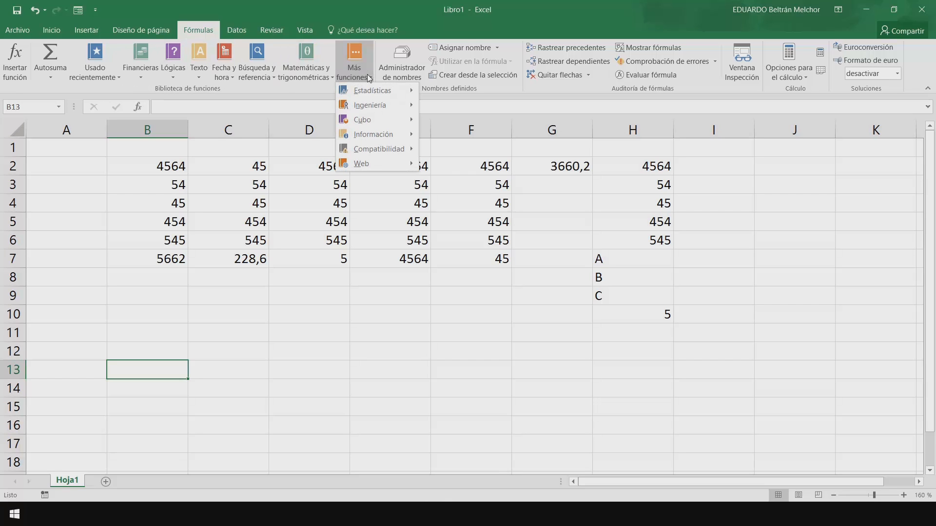
{"action": "mouse_move", "coordinate": [385, 139]}
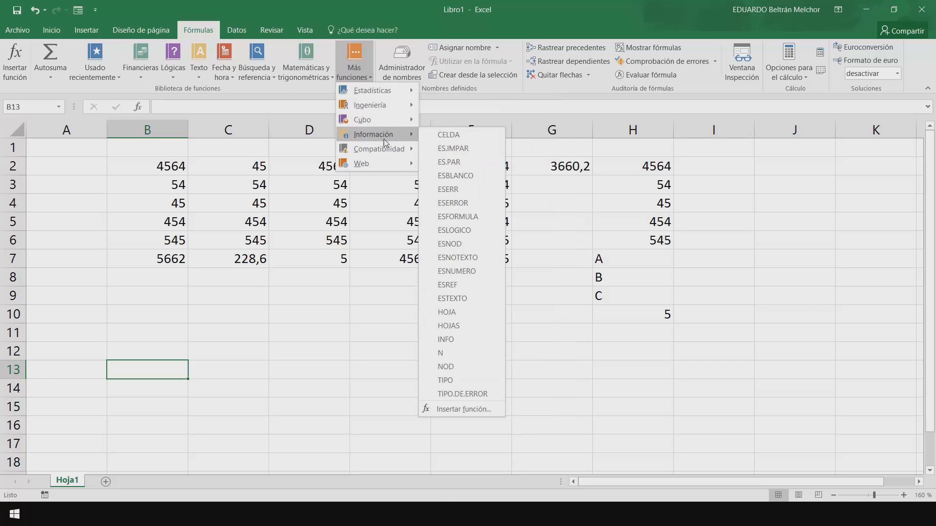
{"action": "left_click", "coordinate": [180, 4]}
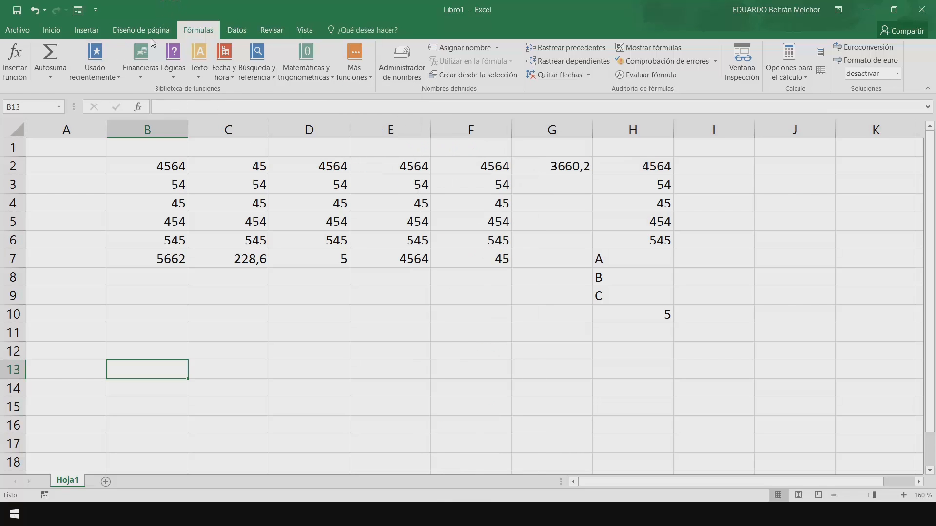
View the function library's AutoSum choices and its Insert Function dialog, leaving B13 empty.
{"action": "left_click", "coordinate": [56, 78]}
{"action": "left_click", "coordinate": [57, 78]}
{"action": "left_click", "coordinate": [13, 67]}
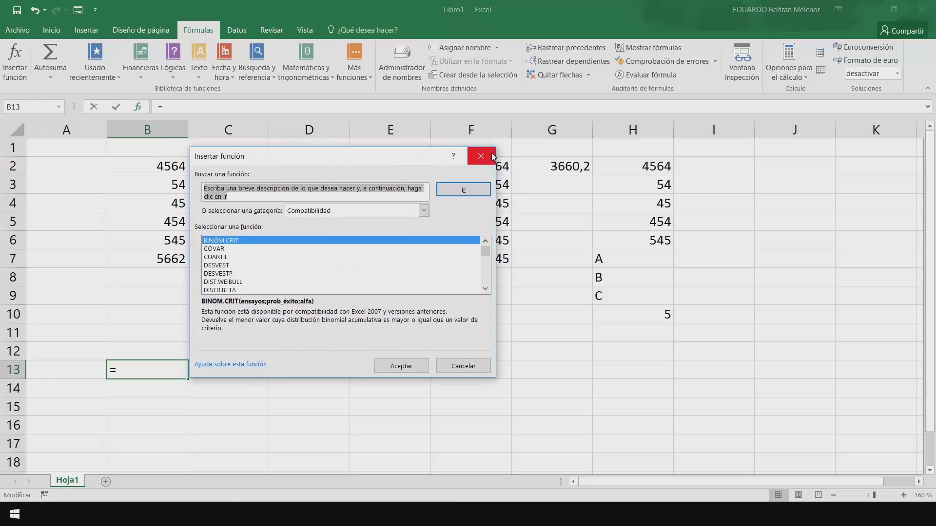
{"action": "left_click", "coordinate": [493, 157]}
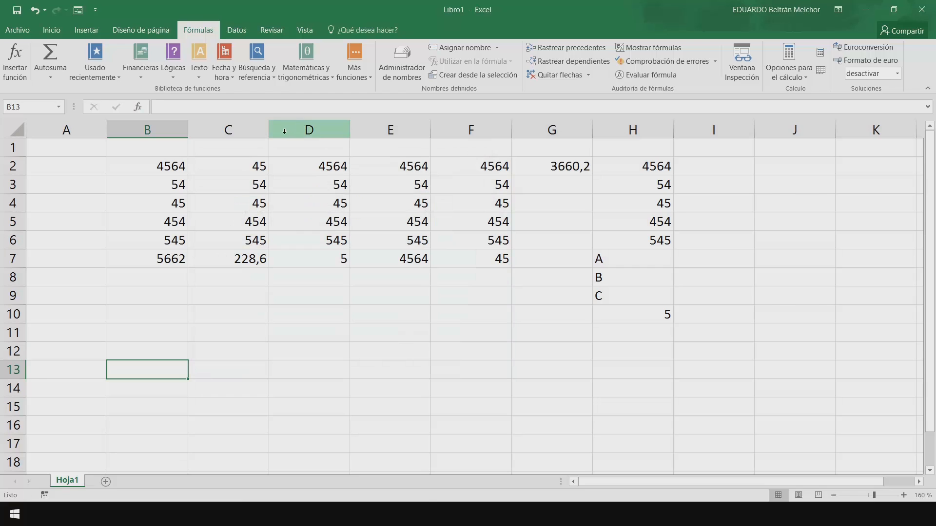
Try starting the formula =SI manually in cell B13, discard the entry, and return to the Home commands.
{"action": "left_click", "coordinate": [182, 106]}
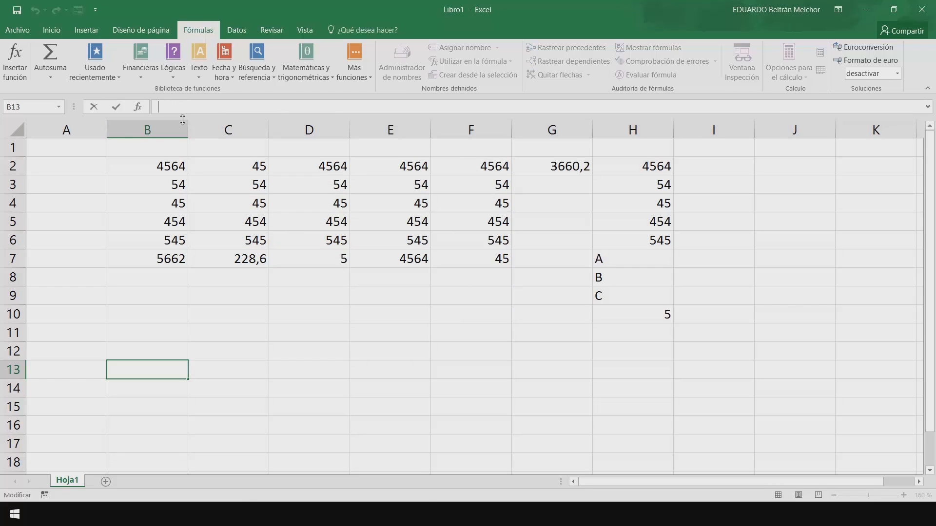
{"action": "type", "text": "=SI"}
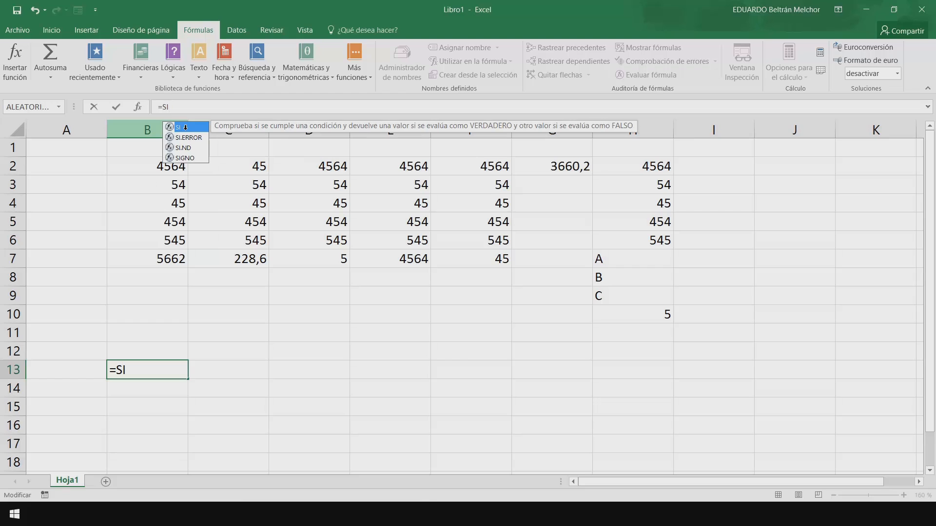
{"action": "key", "text": "Escape"}
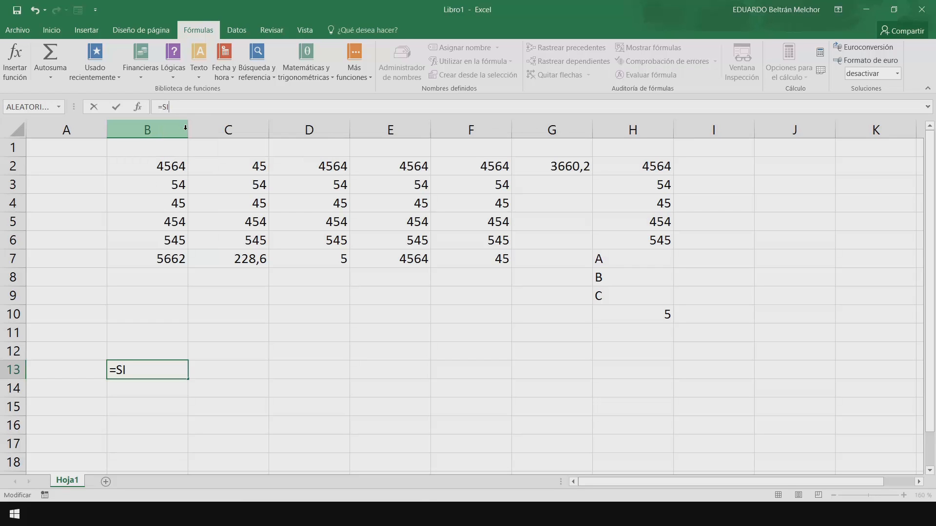
{"action": "key", "text": "Escape"}
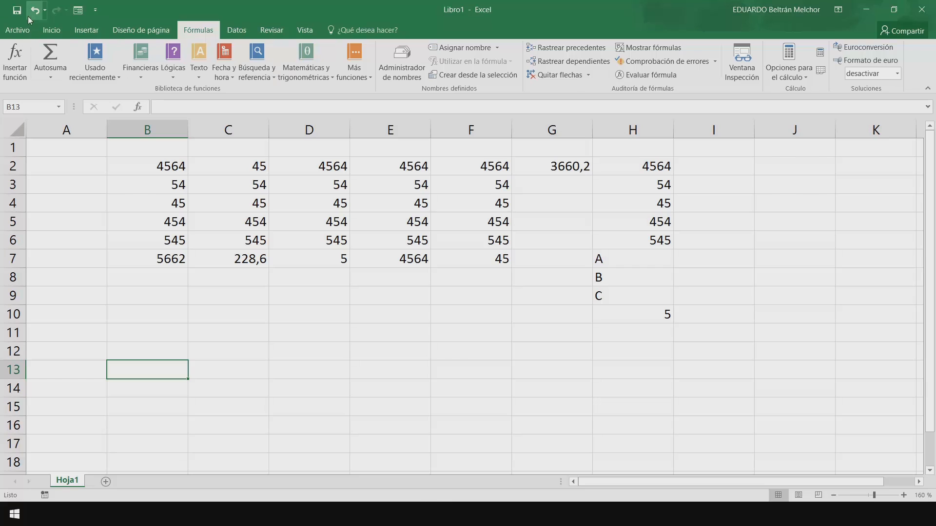
{"action": "left_click", "coordinate": [51, 30]}
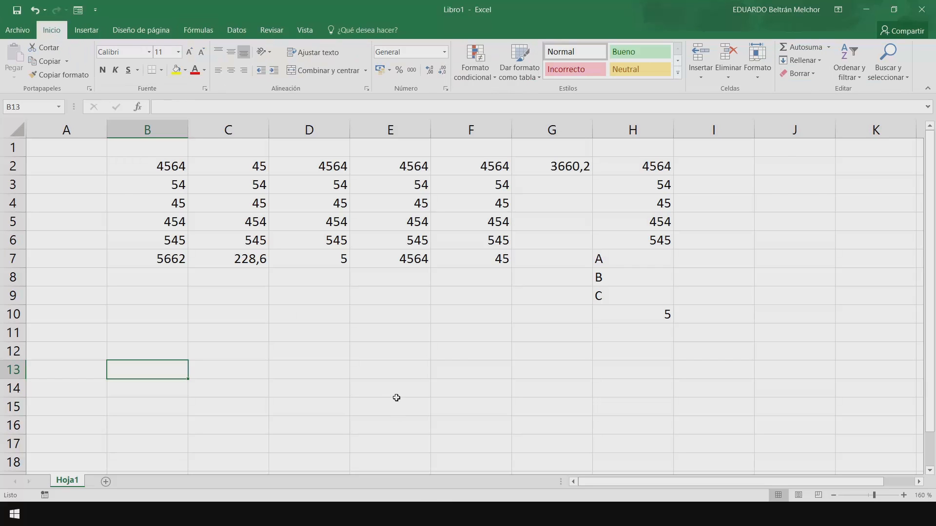